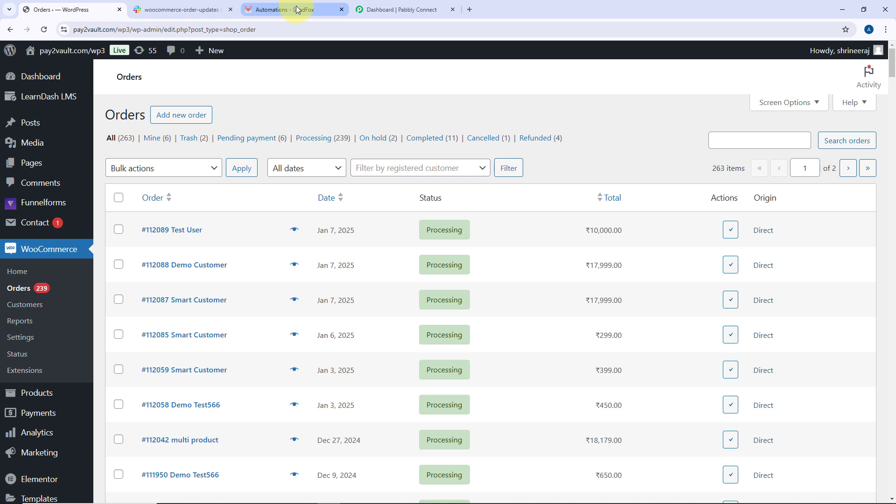
Browse the WooCommerce orders, the SendFox dashboard and its audience lists across the open tabs
left_click(296, 9)
left_click(111, 62)
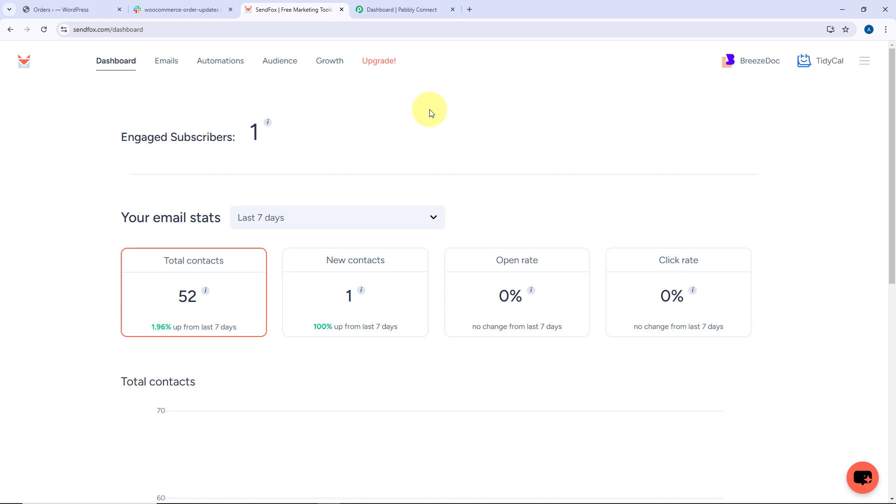
left_click(285, 62)
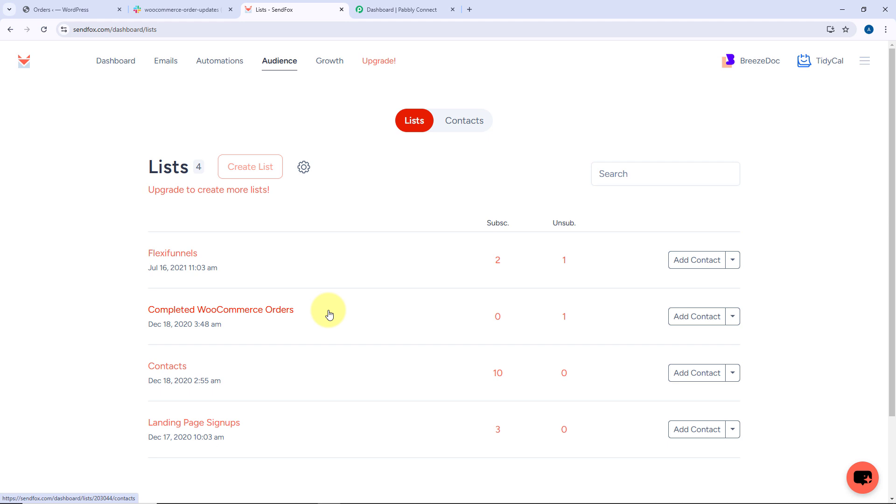
left_click(93, 5)
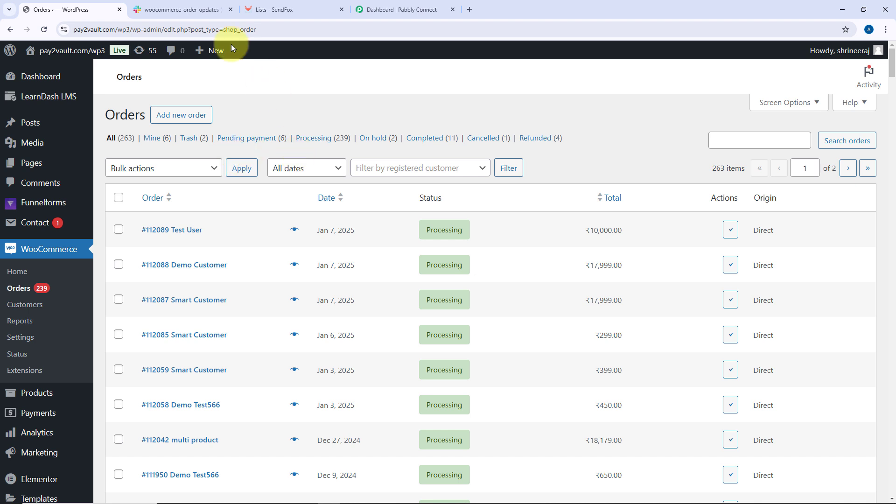
left_click(191, 10)
left_click(296, 6)
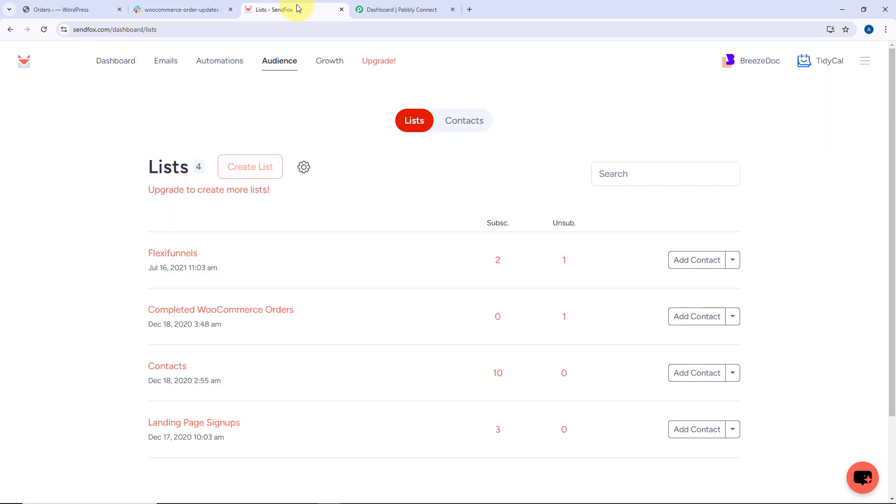
left_click(357, 10)
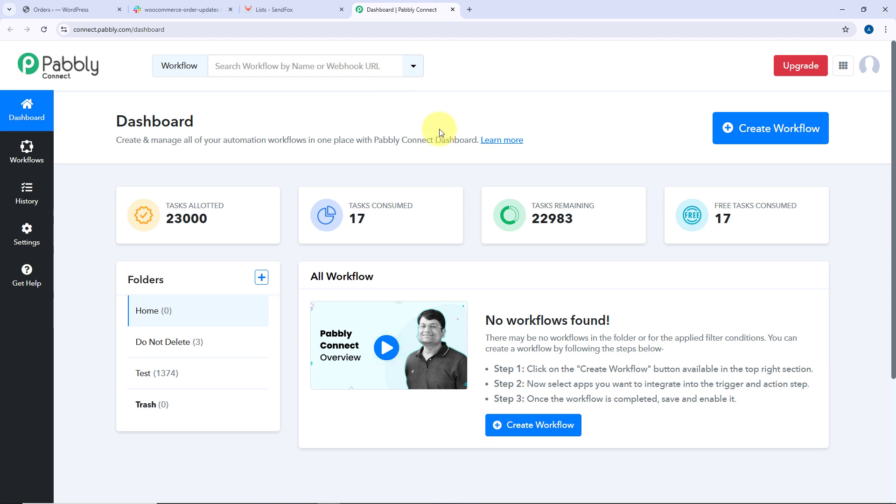
Start a new workflow and name it WooCommerce to Slack to SendFox
left_click(746, 132)
left_click(366, 245)
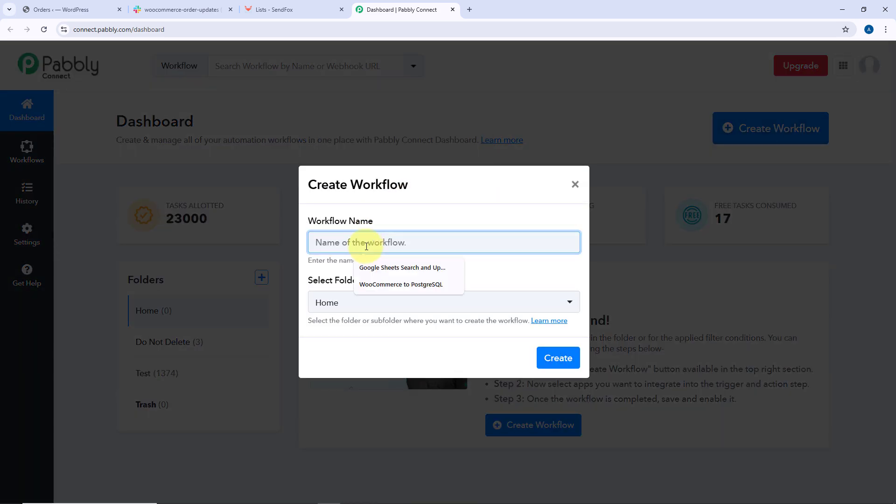
type("WooCommer")
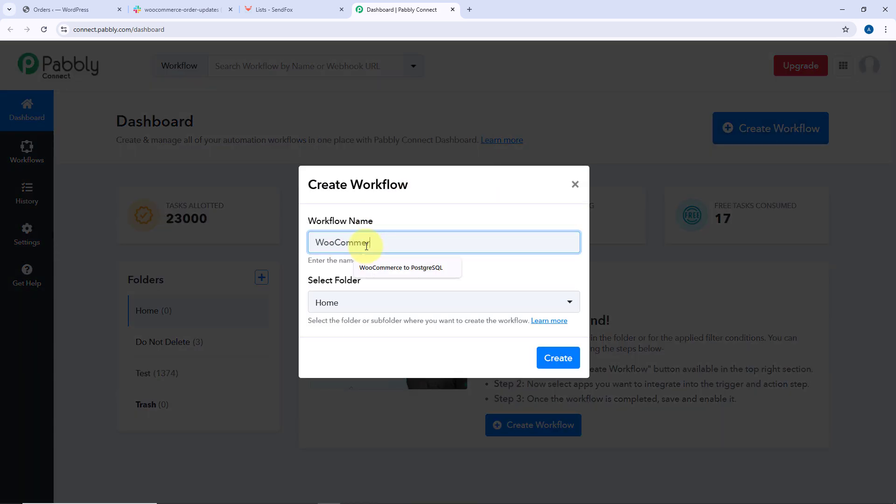
type("ce to slack to SendFox")
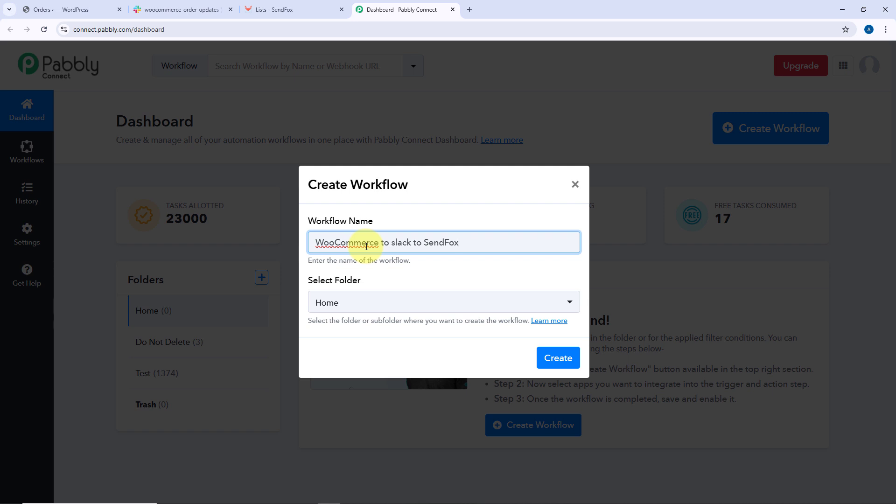
left_click(444, 279)
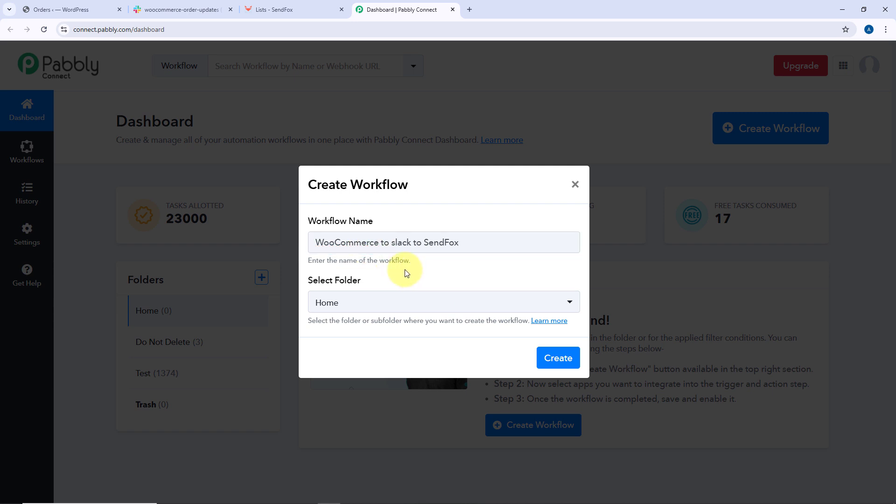
left_click(395, 242)
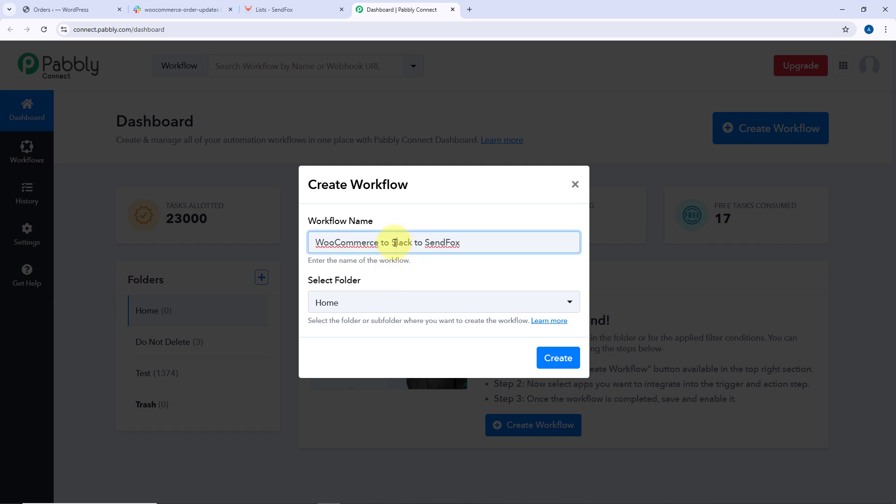
key("BackSpace")
type("S")
Keep the Home folder for the workflow and create it
left_click(415, 306)
left_click(416, 306)
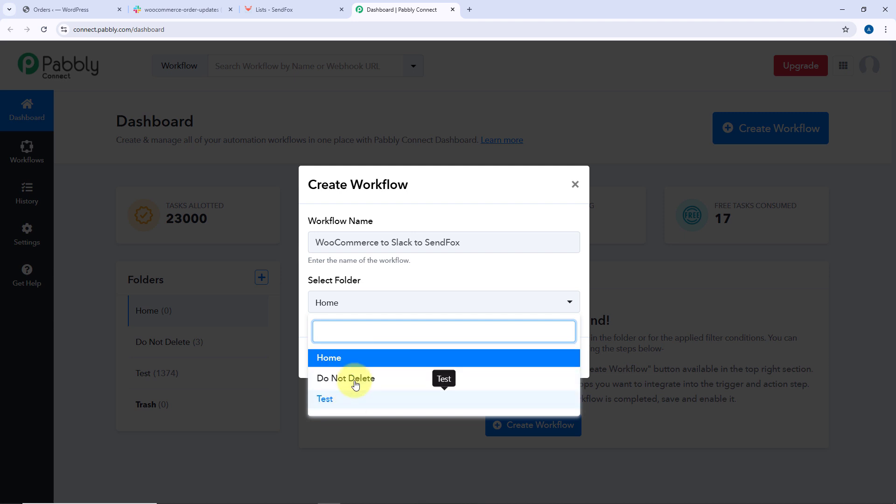
left_click(366, 358)
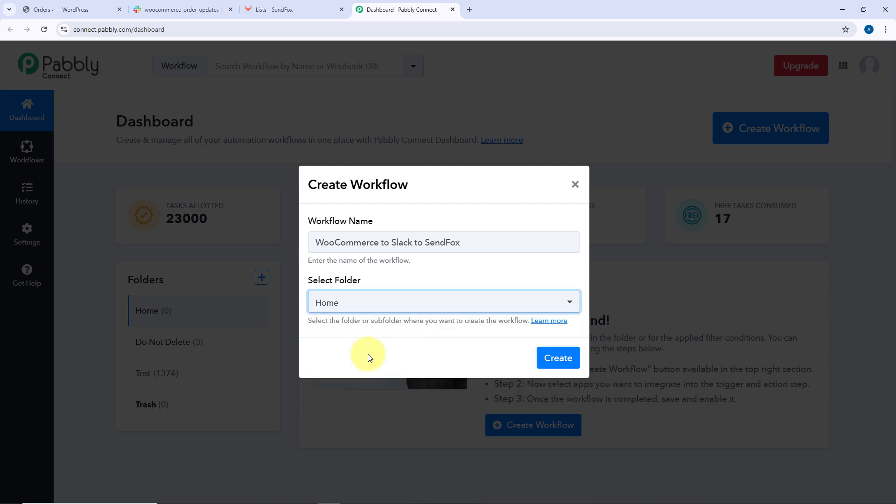
left_click(544, 360)
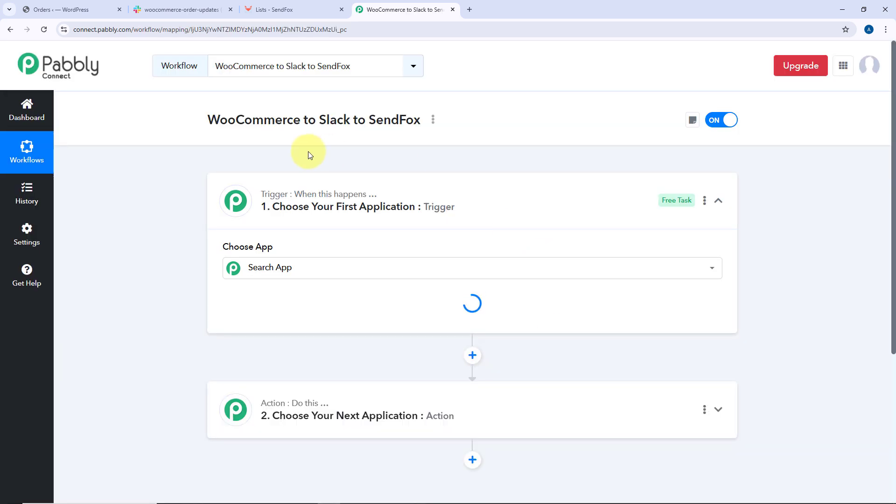
Collapse and reopen the trigger step's app chooser
left_click(474, 192)
scroll(186, 182, "down", 1)
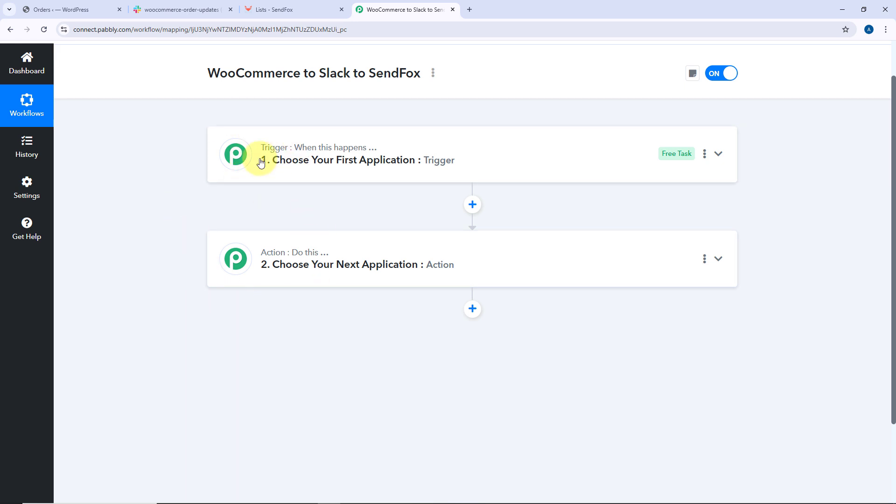
mouse_move(348, 153)
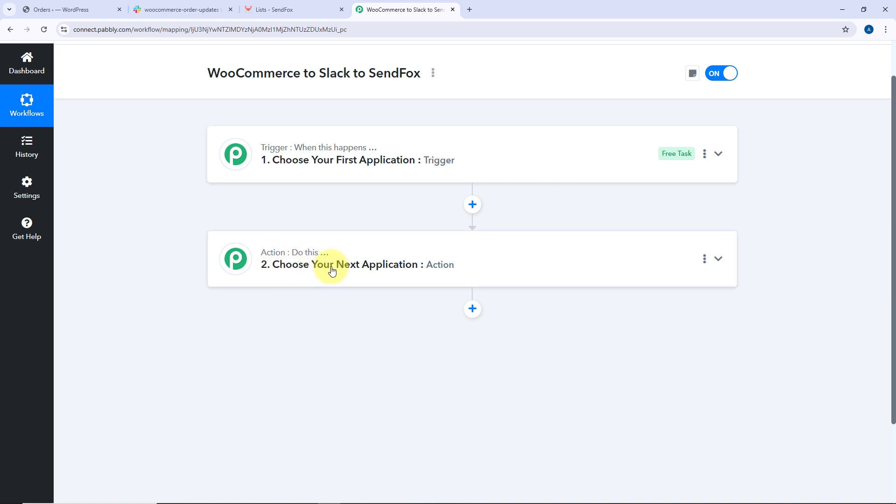
left_click(493, 159)
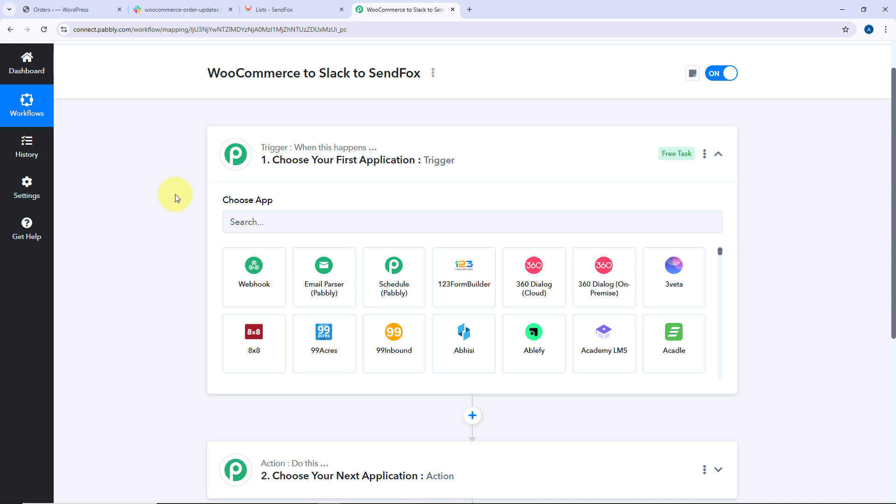
Review the WordPress orders, the Slack order-updates channel and the SendFox lists in their tabs
left_click(100, 10)
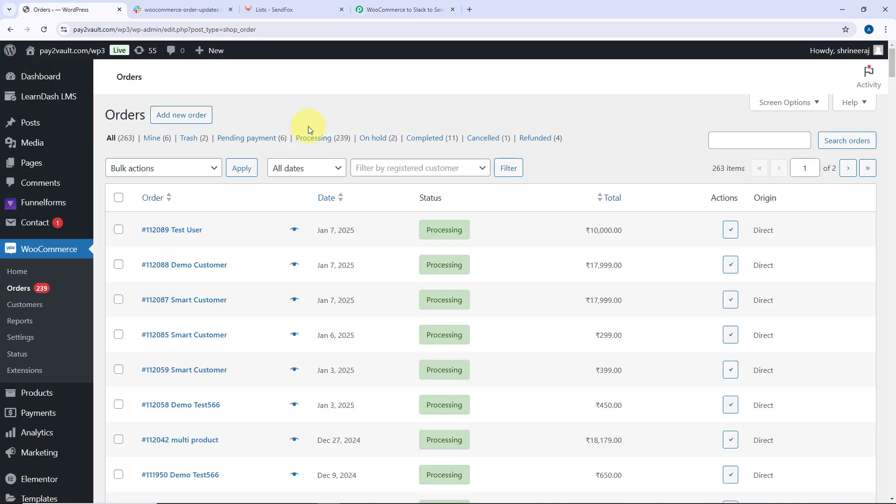
left_click(397, 8)
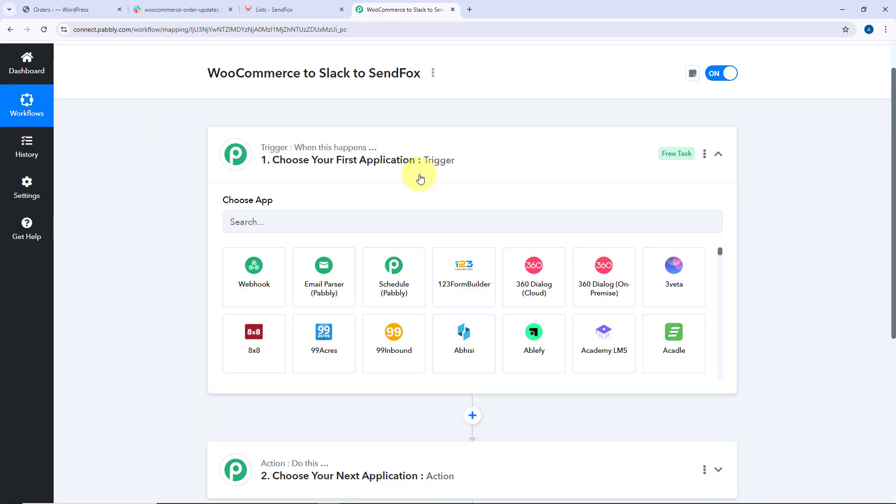
left_click(74, 10)
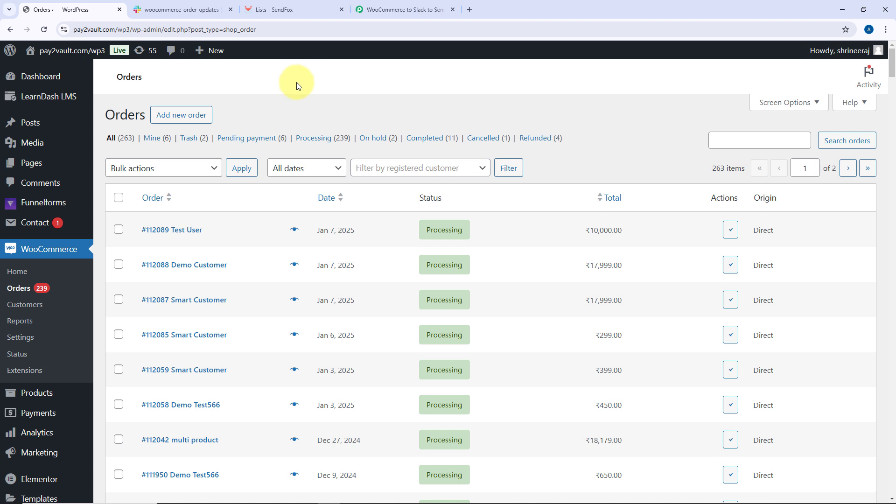
left_click(387, 9)
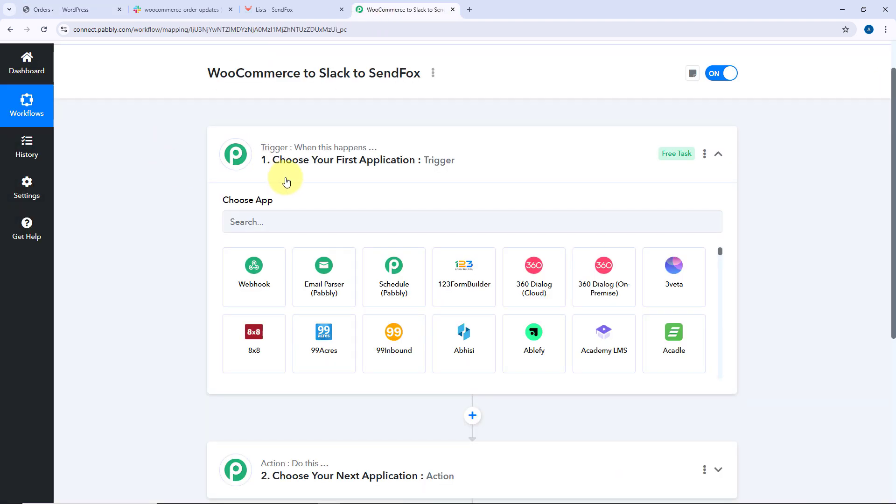
scroll(436, 180, "down", 2)
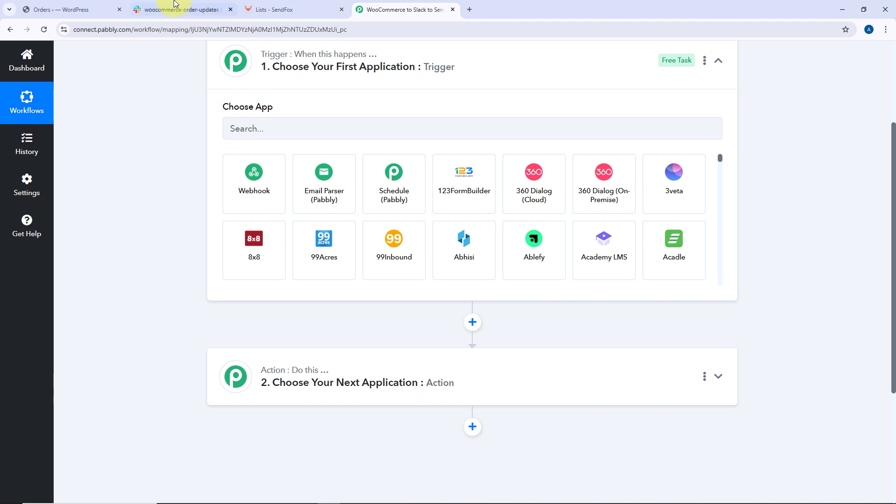
left_click(223, 7)
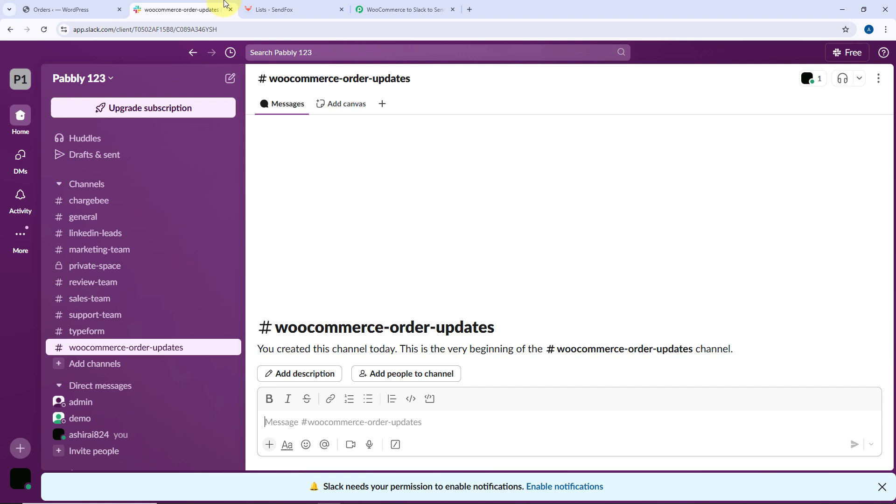
left_click(287, 8)
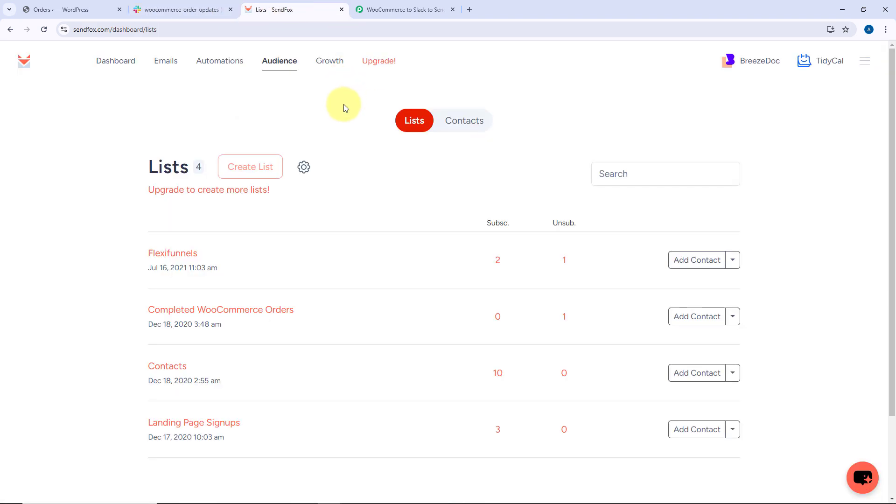
left_click(83, 10)
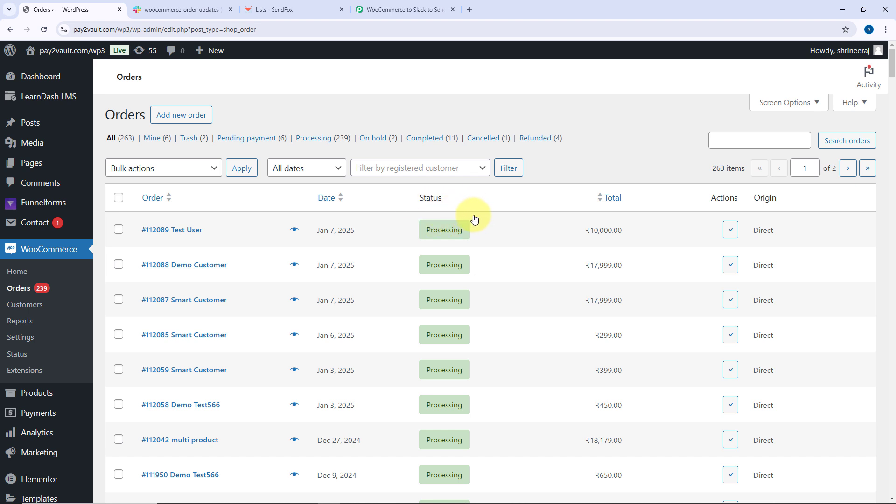
left_click(375, 9)
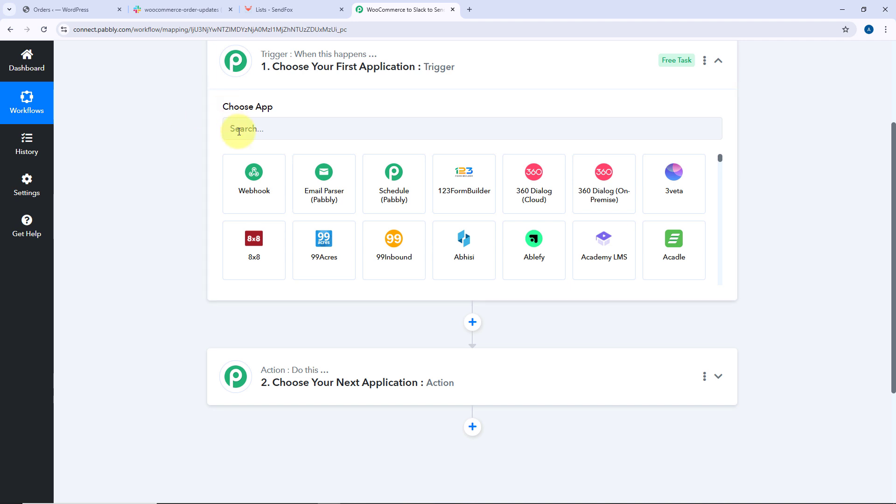
scroll(191, 274, "down", 3)
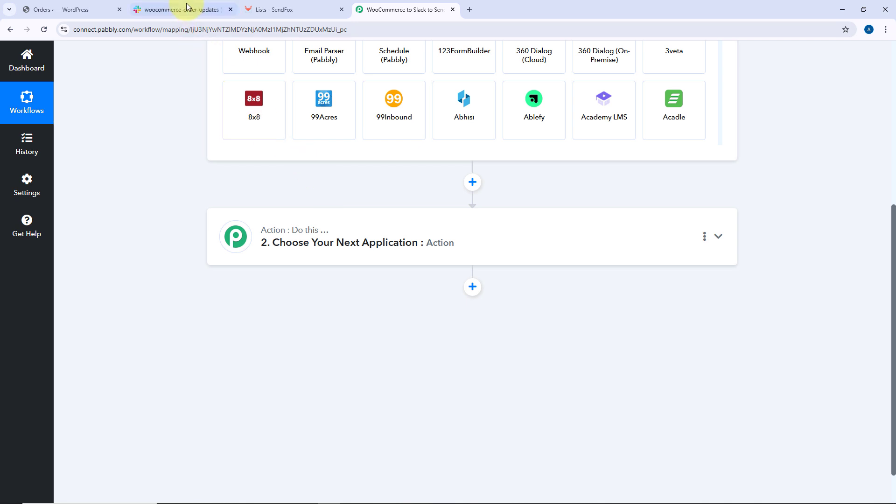
left_click(226, 5)
left_click(292, 12)
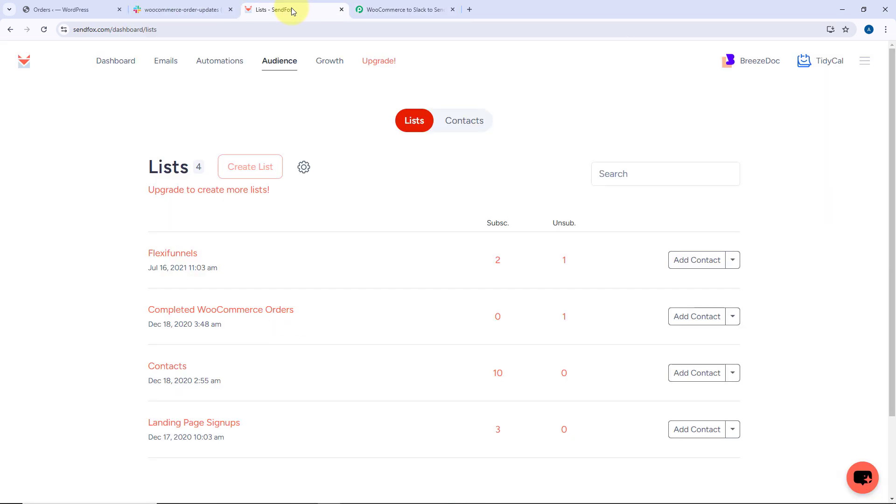
left_click(170, 7)
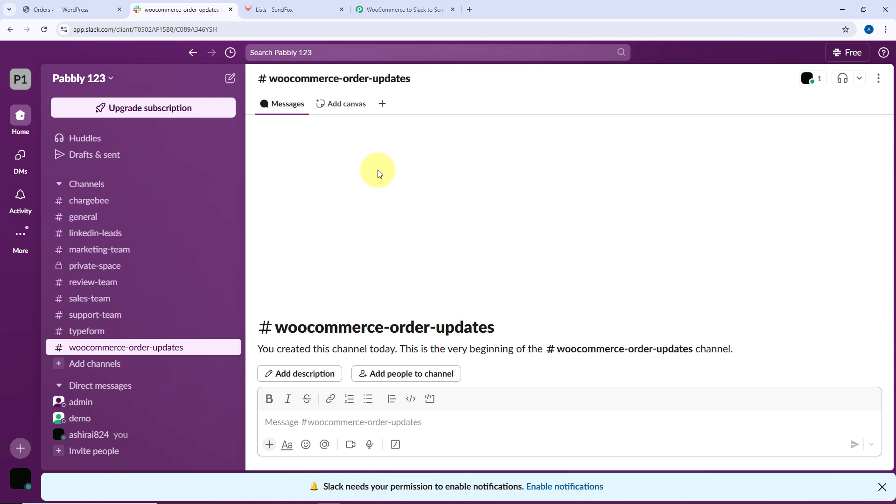
left_click(280, 10)
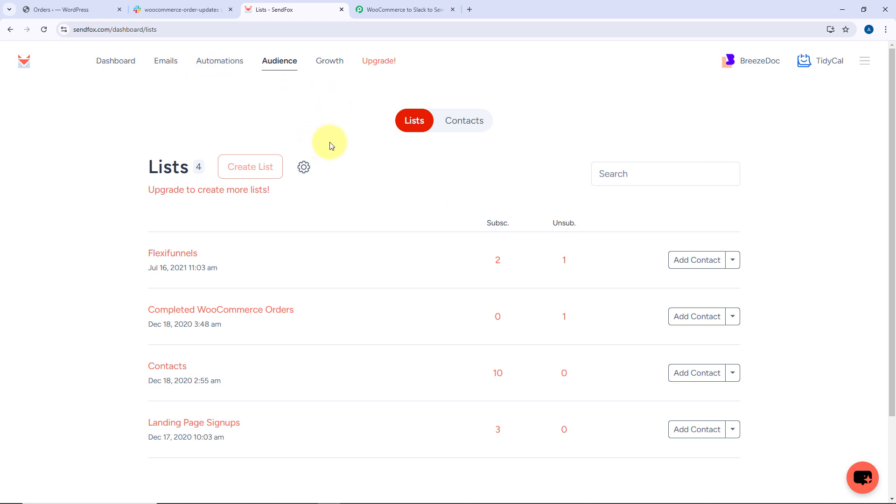
left_click(419, 9)
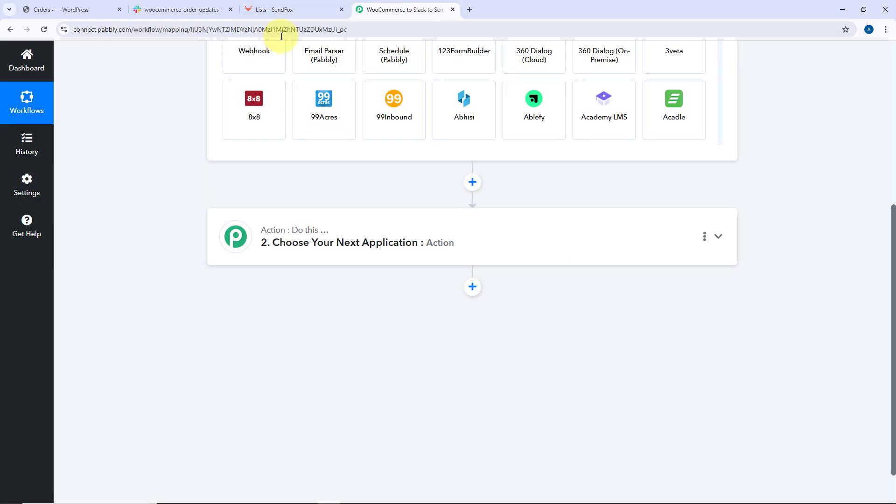
Search for WooCommerce and choose it as the trigger app
scroll(232, 152, "up", 2)
left_click(296, 214)
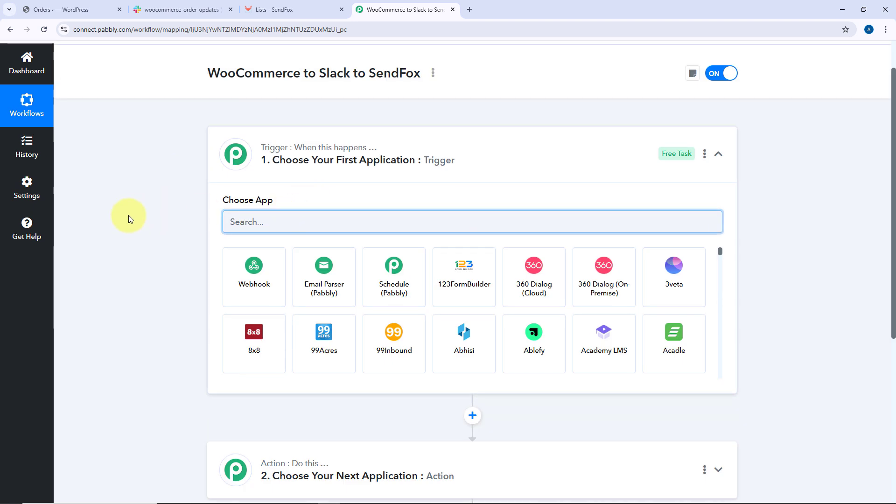
type("WooComm")
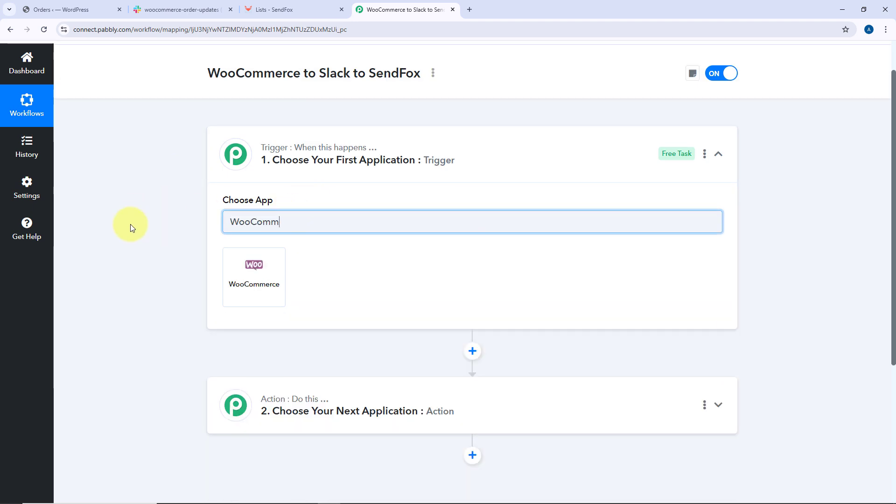
left_click(246, 278)
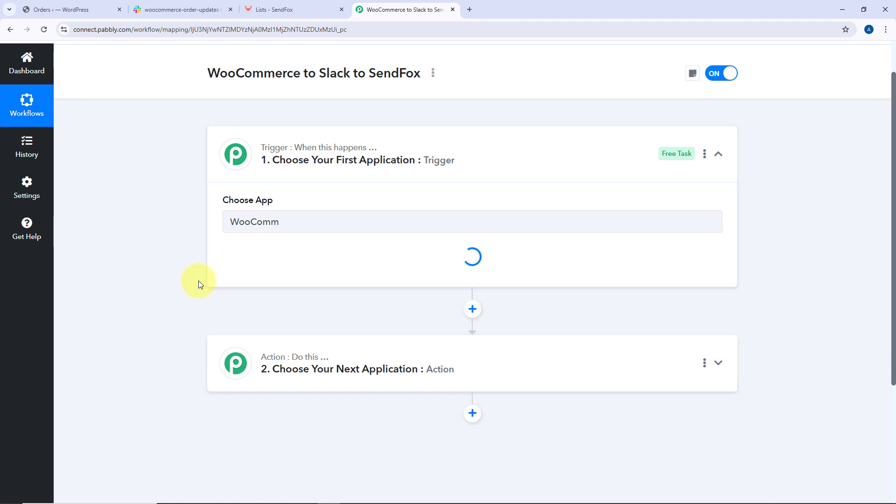
Set the WooCommerce trigger event to Order Updated
scroll(174, 222, "down", 1)
scroll(175, 222, "down", 1)
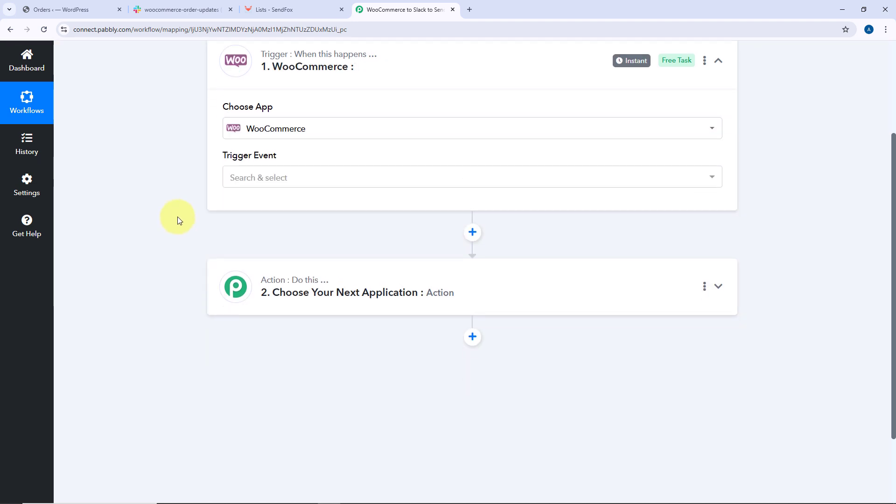
left_click(298, 176)
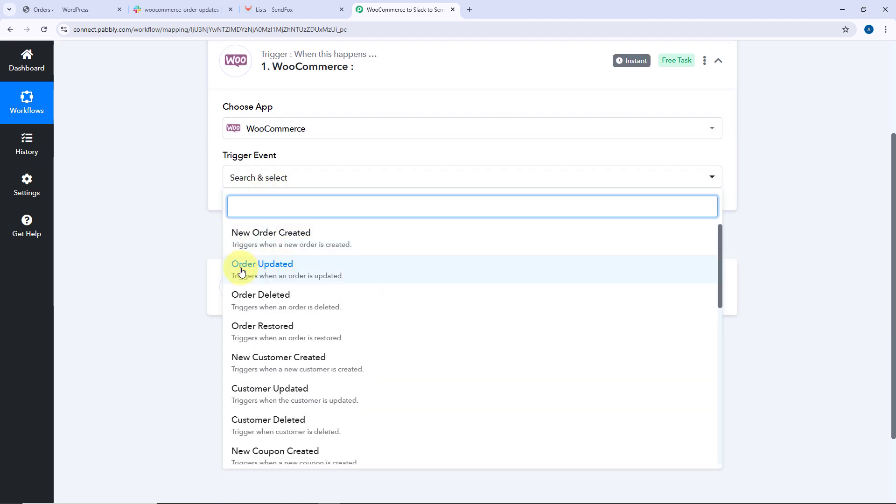
left_click(259, 271)
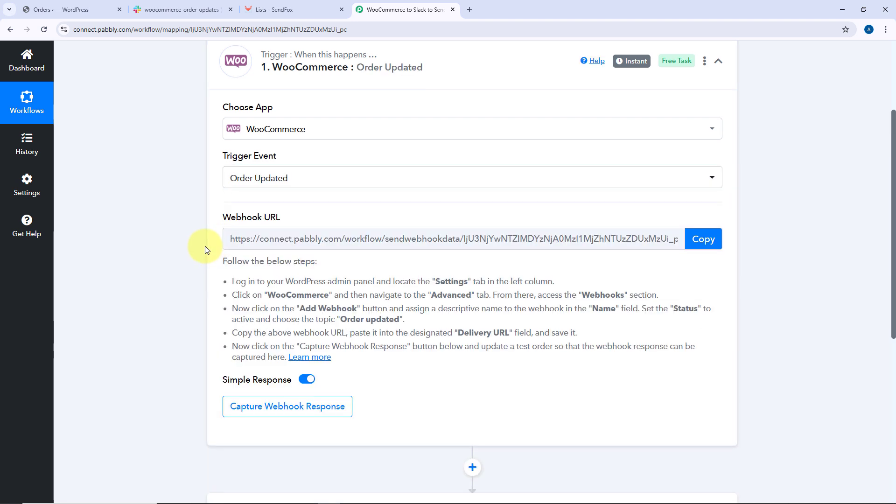
Copy the trigger's webhook URL and start waiting for the webhook response
scroll(205, 215, "up", 1)
scroll(226, 219, "down", 2)
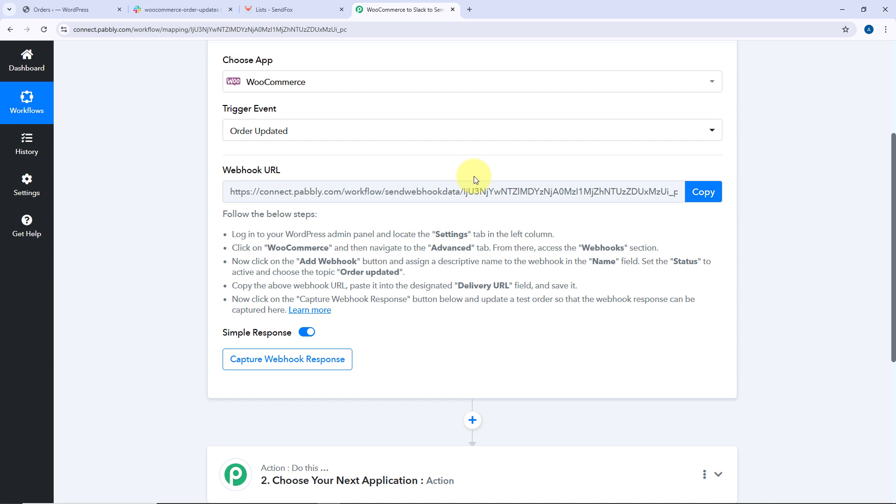
left_click_drag(209, 214, 380, 317)
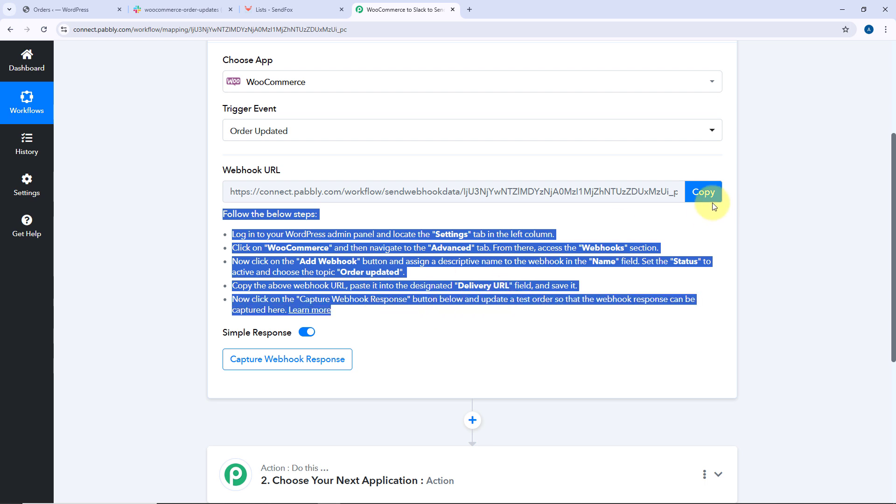
left_click(704, 192)
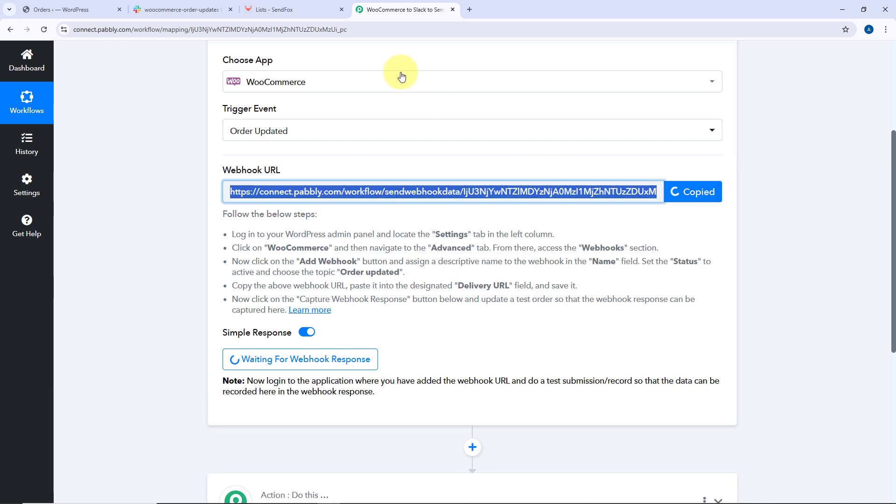
In WordPress, open WooCommerce's advanced Webhooks settings and start adding a new webhook
left_click(47, 8)
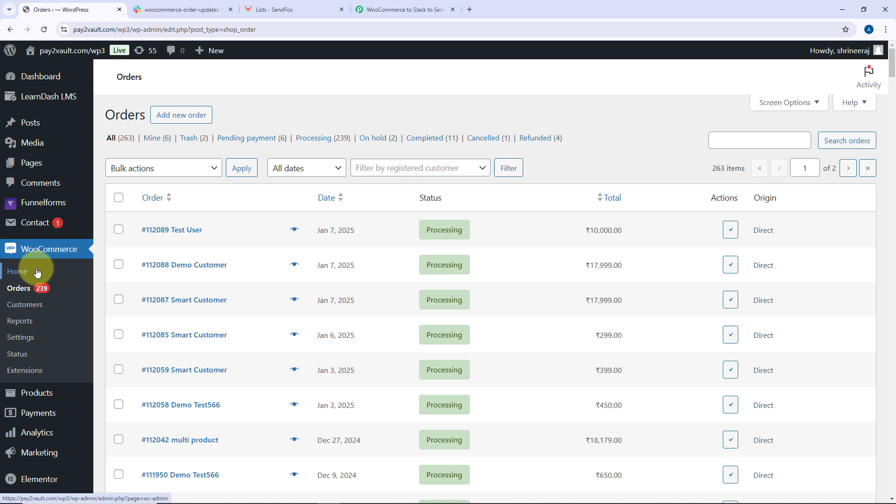
left_click(26, 340)
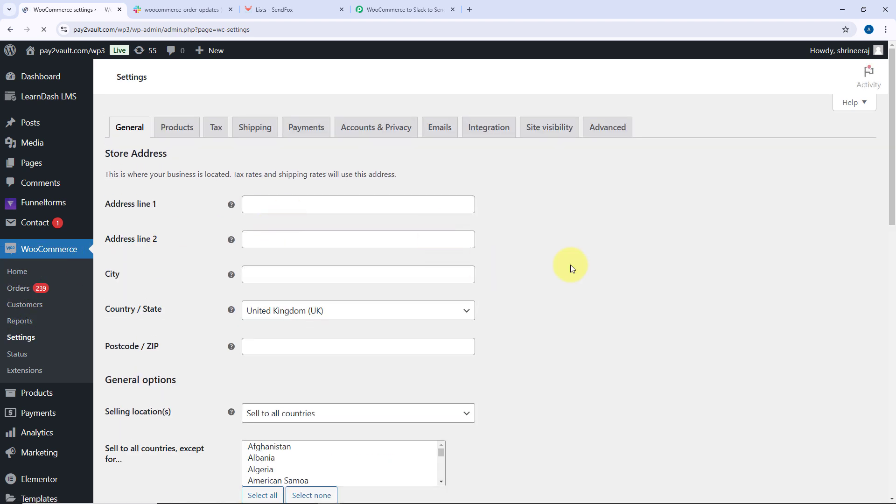
left_click(608, 128)
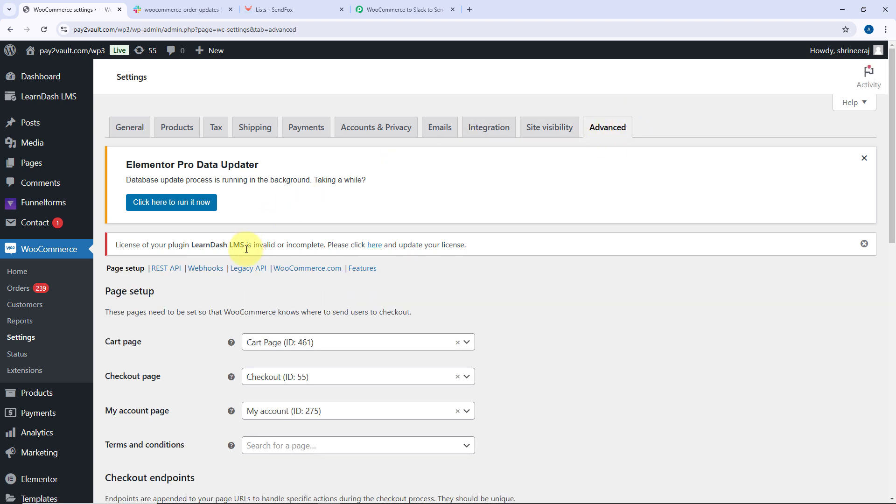
left_click(209, 272)
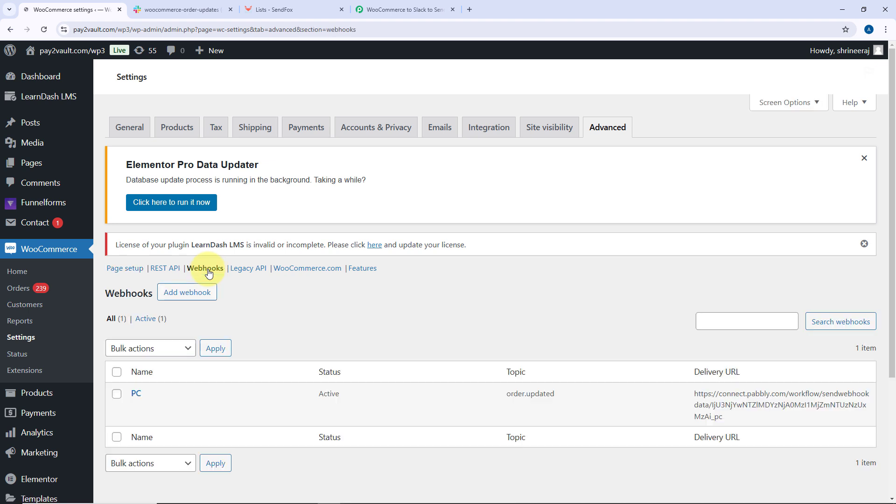
scroll(355, 268, "down", 3)
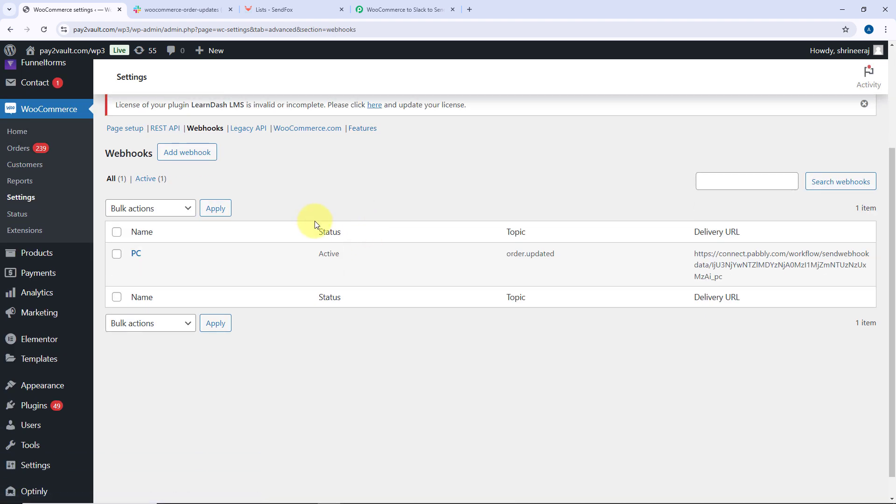
scroll(321, 243, "up", 2)
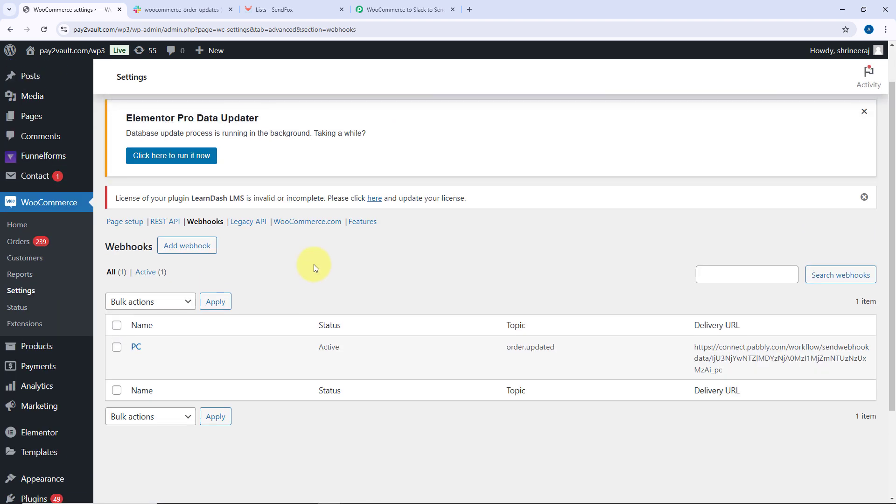
left_click(187, 251)
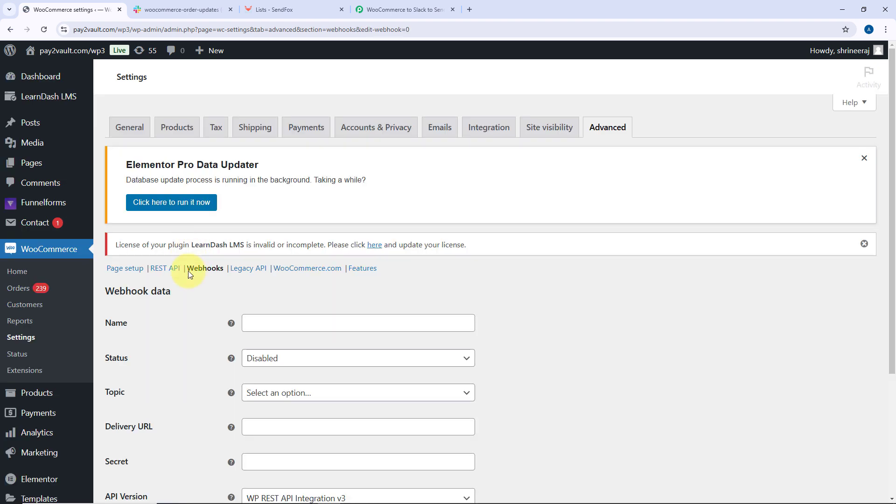
Name the webhook Pabbly Connect and set its status to Active
scroll(189, 270, "down", 3)
left_click(291, 189)
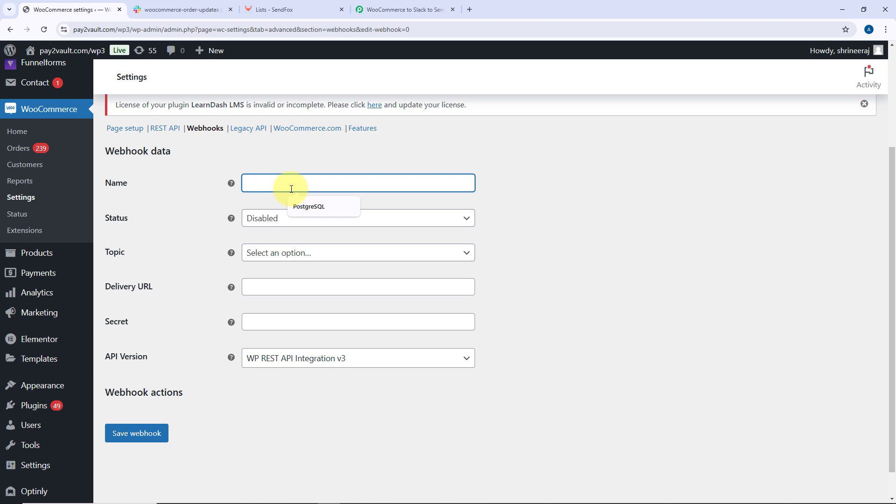
type("pabb")
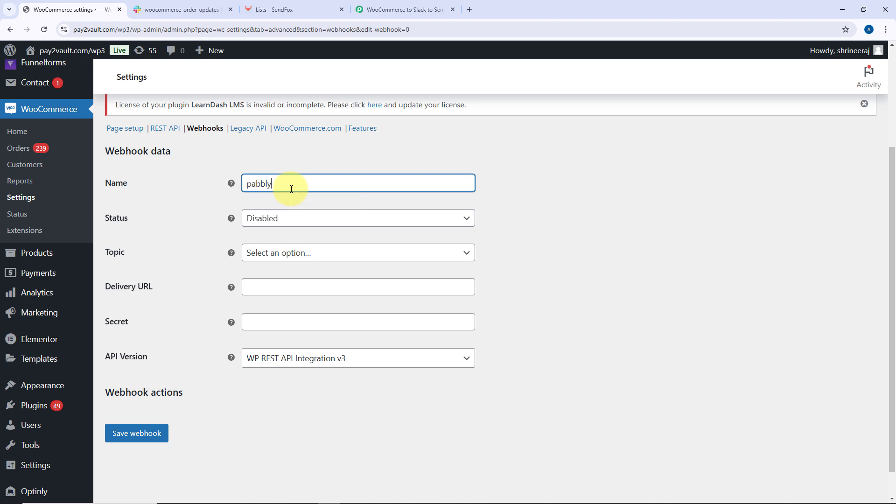
type("ly")
key("ctrl+a")
type("Pa")
left_click(305, 219)
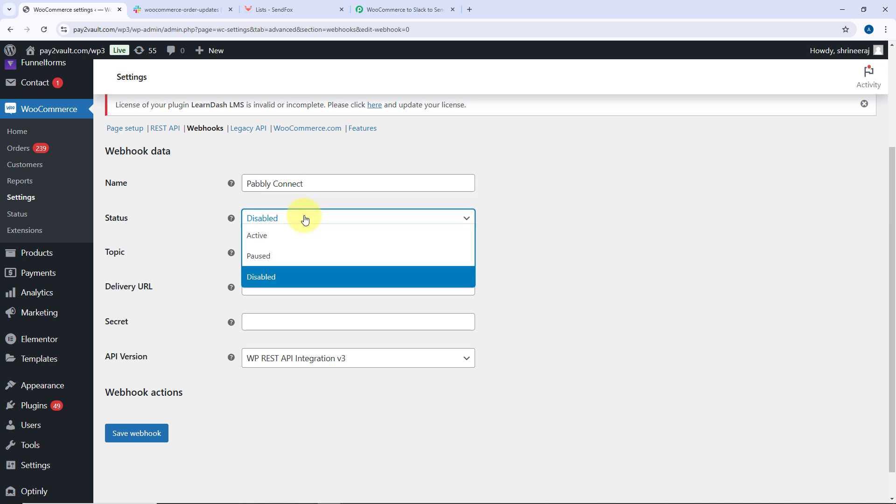
left_click(272, 238)
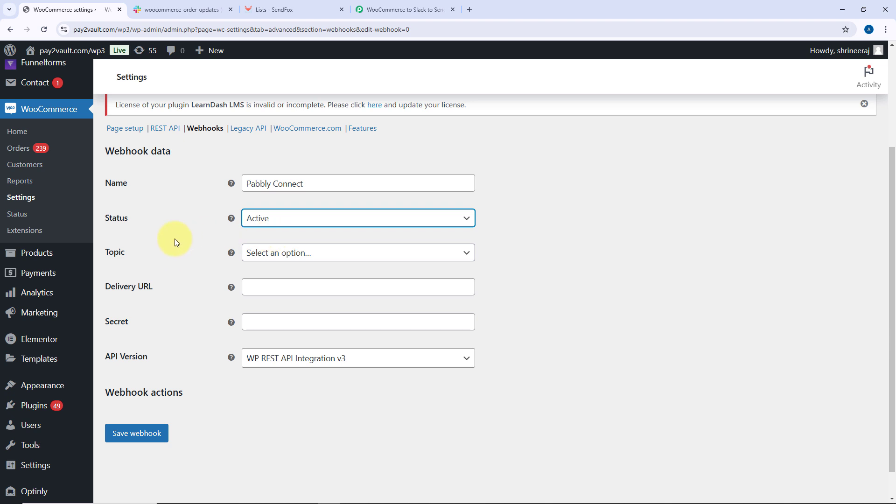
Set the webhook topic to Order updated
left_click(287, 252)
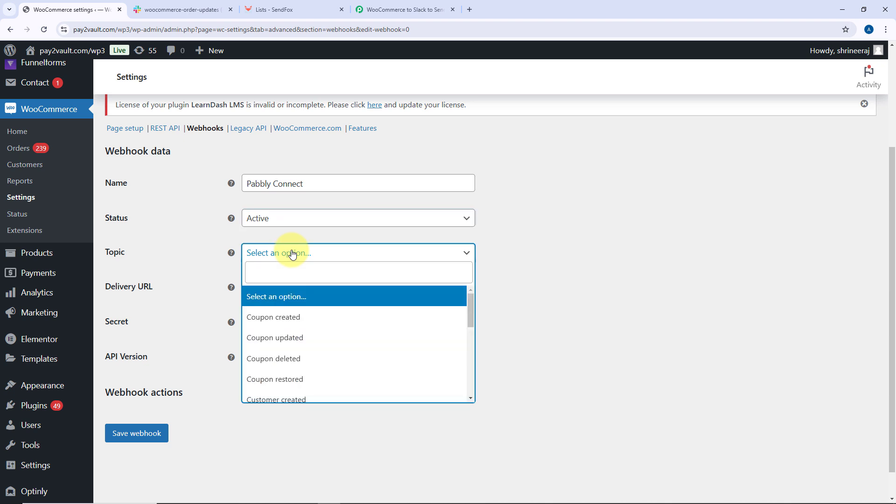
scroll(304, 329, "down", 2)
scroll(304, 336, "down", 3)
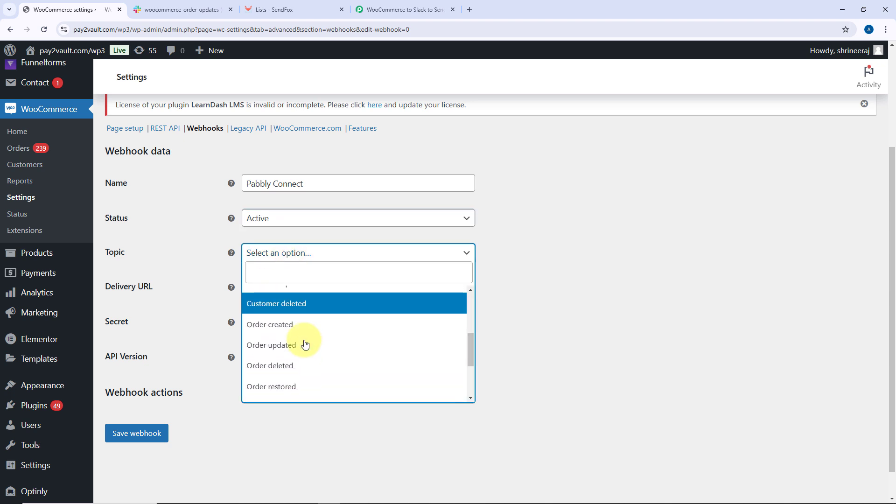
left_click(272, 345)
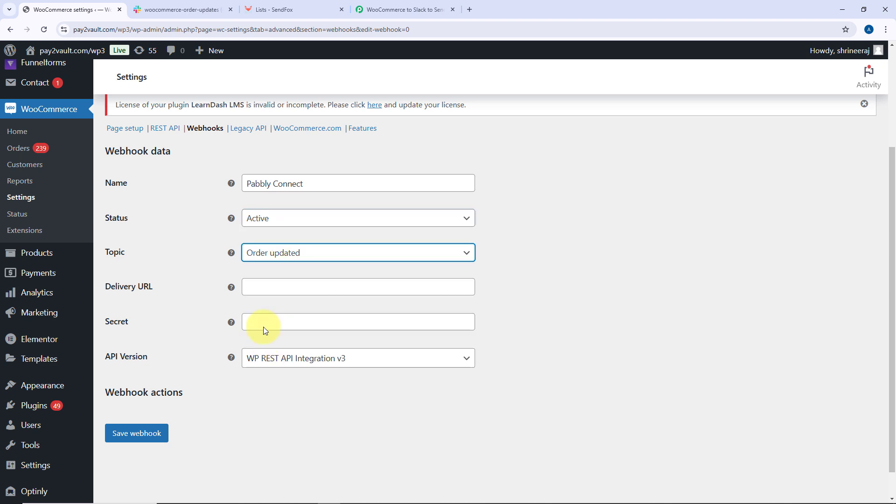
Paste the Pabbly webhook URL as the delivery URL and save the webhook
left_click(260, 286)
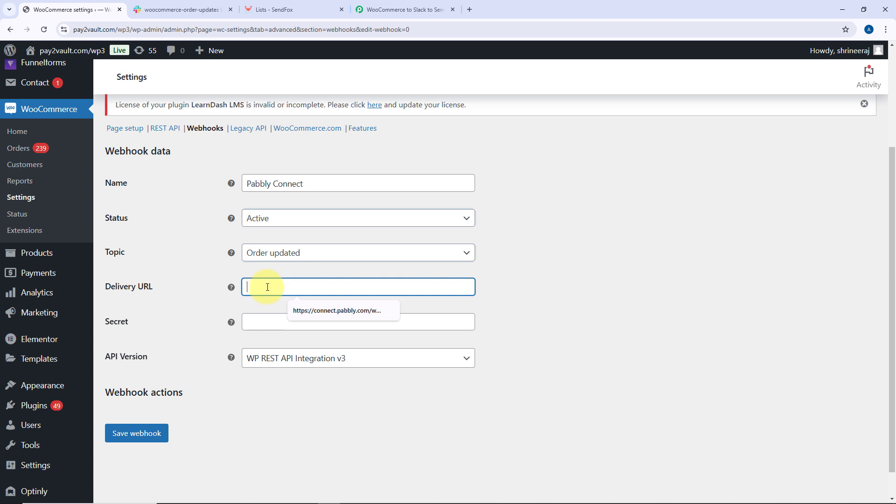
left_click(401, 9)
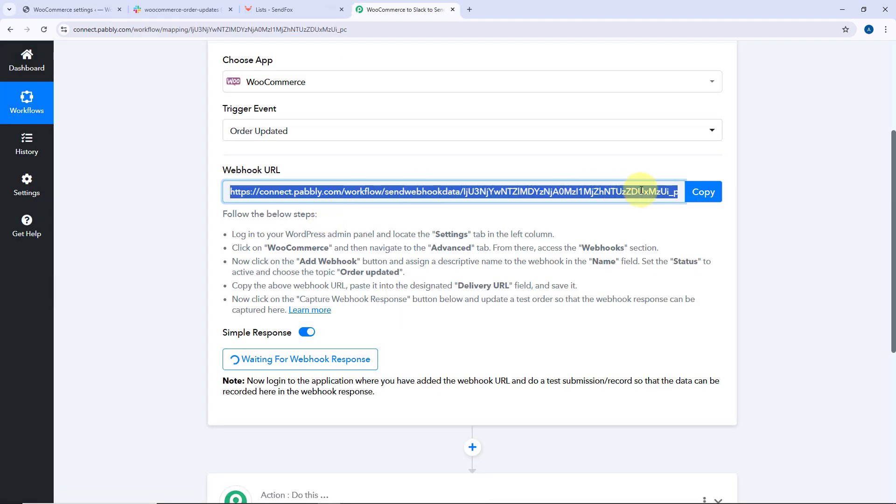
left_click(703, 192)
left_click(42, 11)
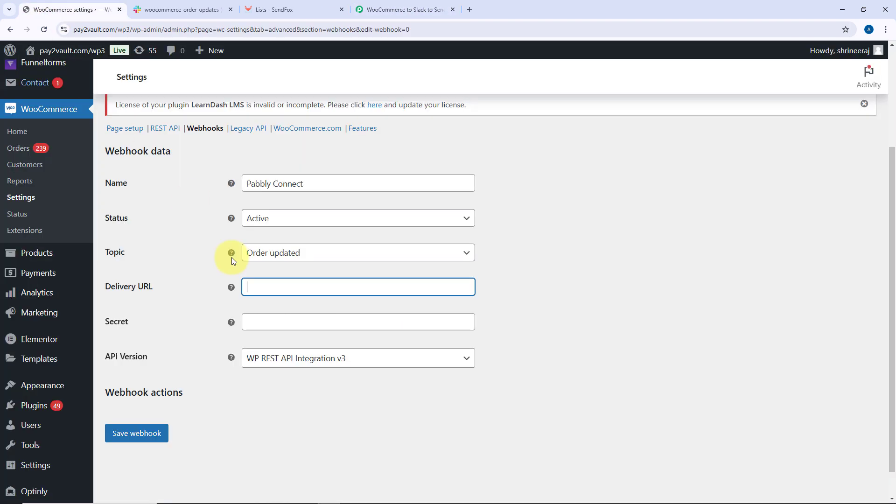
right_click(254, 287)
left_click(291, 165)
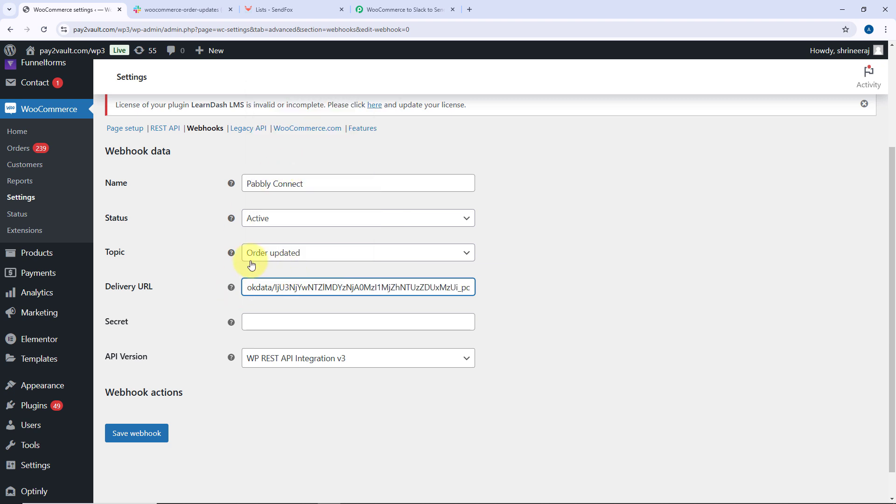
left_click(143, 437)
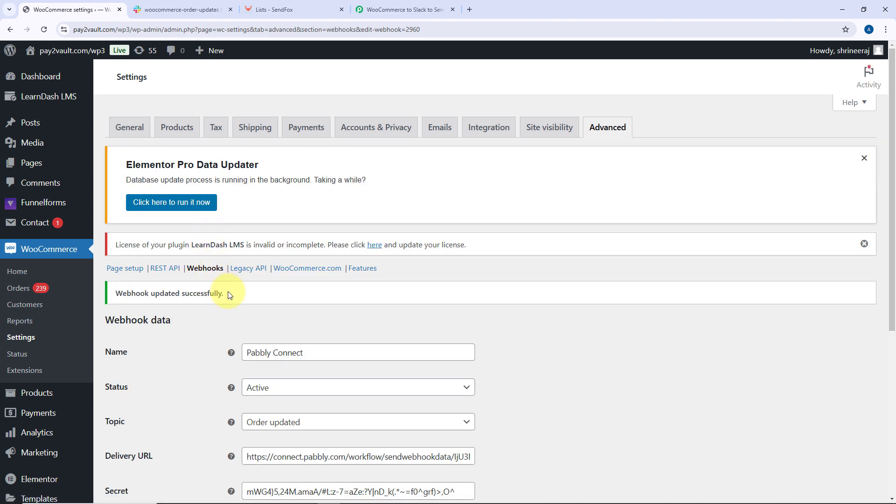
Back in the workflow, recapture the trigger's webhook response and confirm
scroll(195, 247, "down", 3)
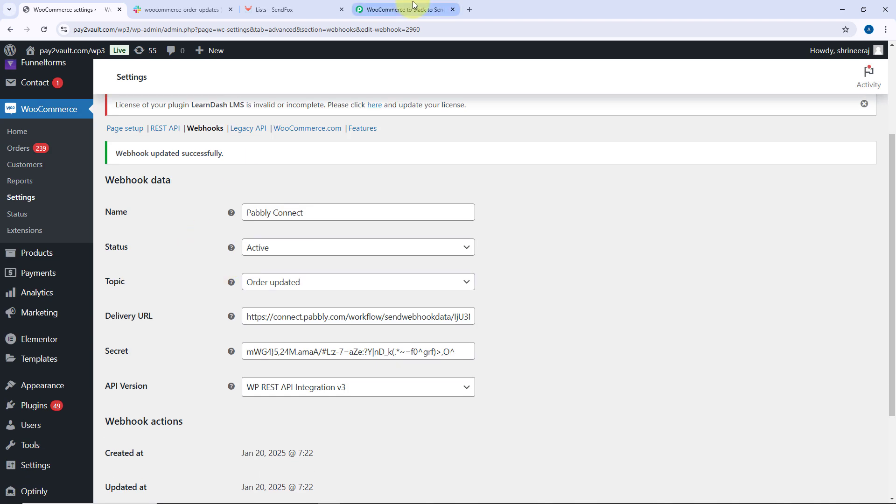
left_click(401, 10)
scroll(350, 232, "down", 4)
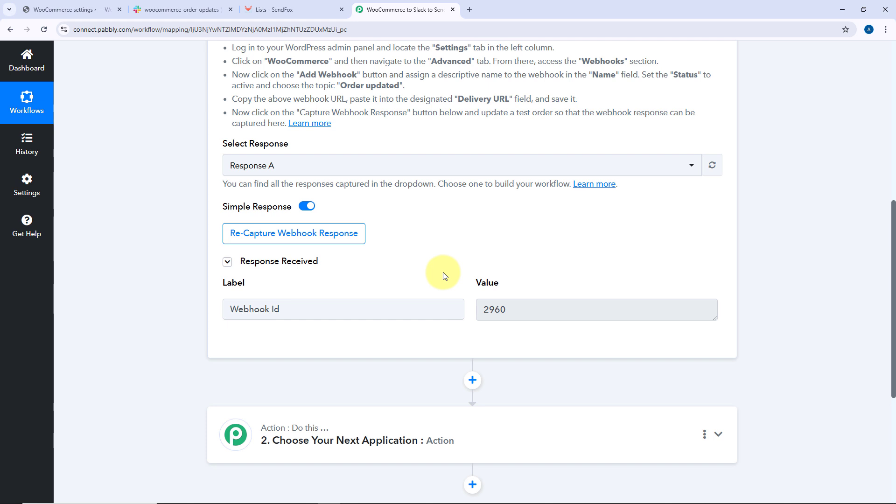
left_click(248, 233)
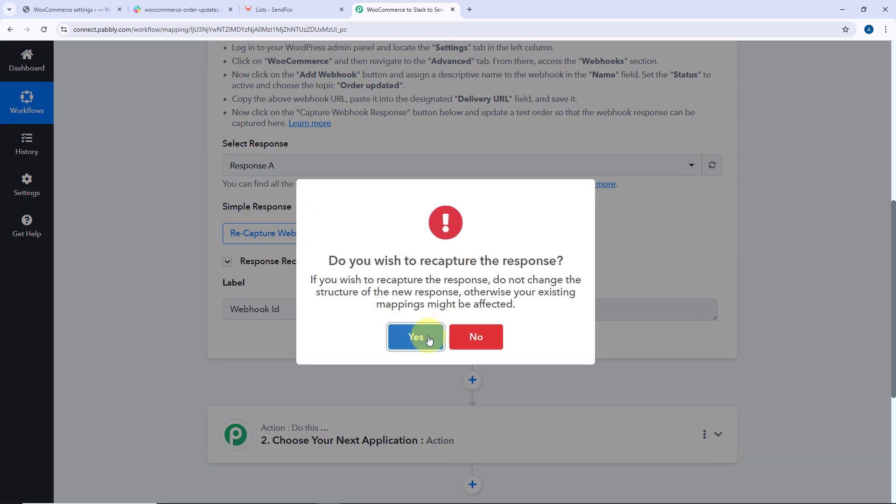
left_click(429, 339)
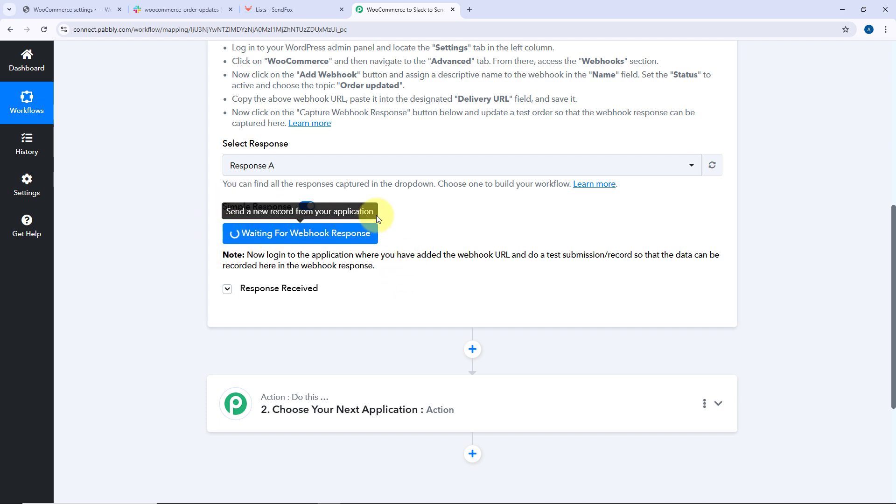
Mark the most recent test order as completed in the WordPress orders list to send an order update
scroll(459, 254, "up", 3)
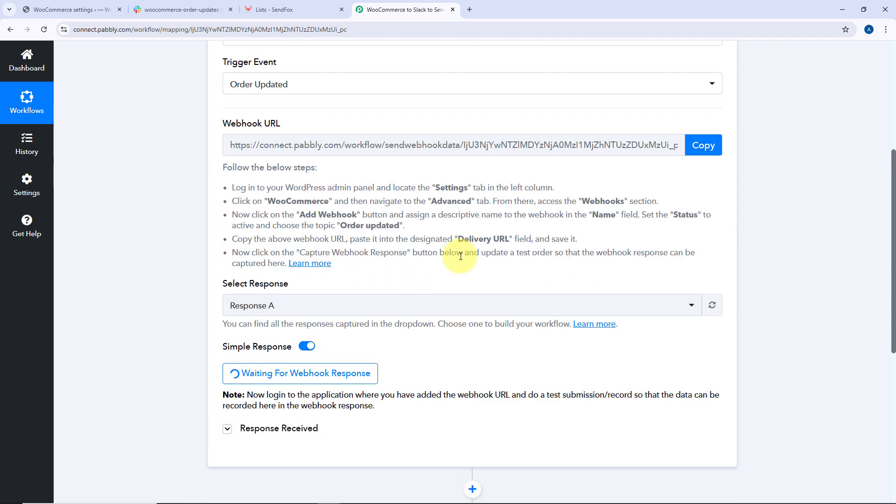
scroll(460, 256, "up", 2)
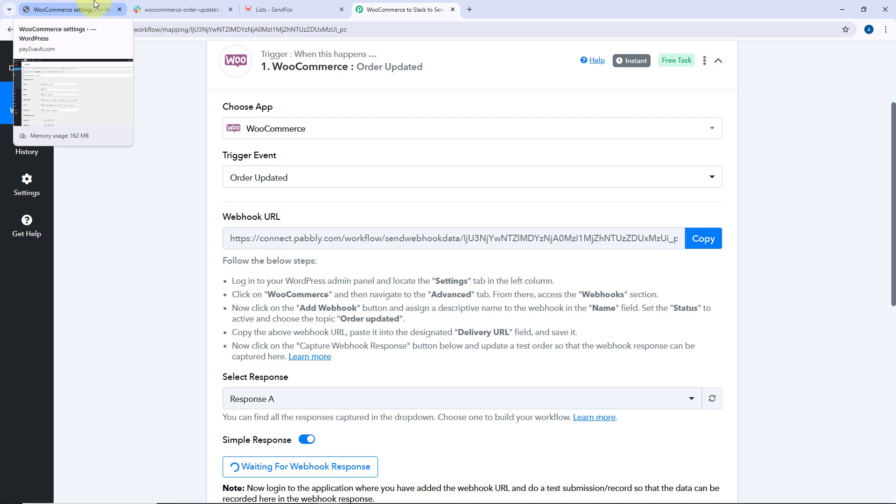
left_click(111, 5)
scroll(114, 212, "up", 1)
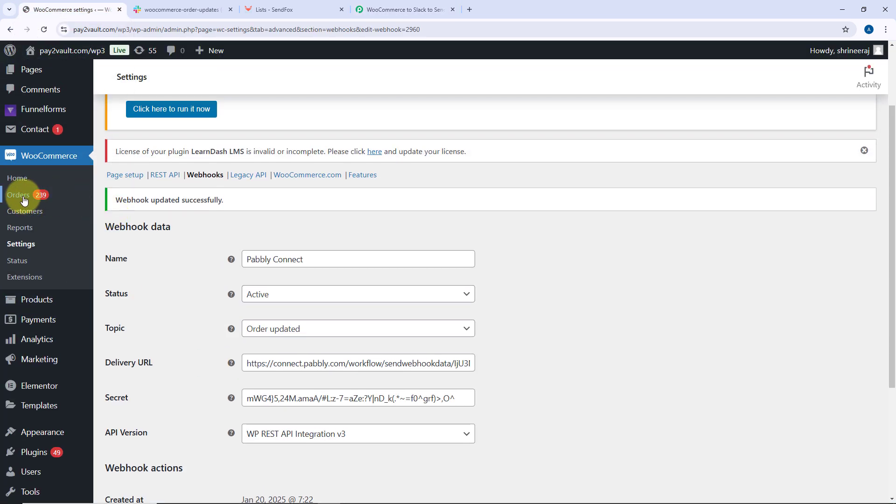
left_click(19, 195)
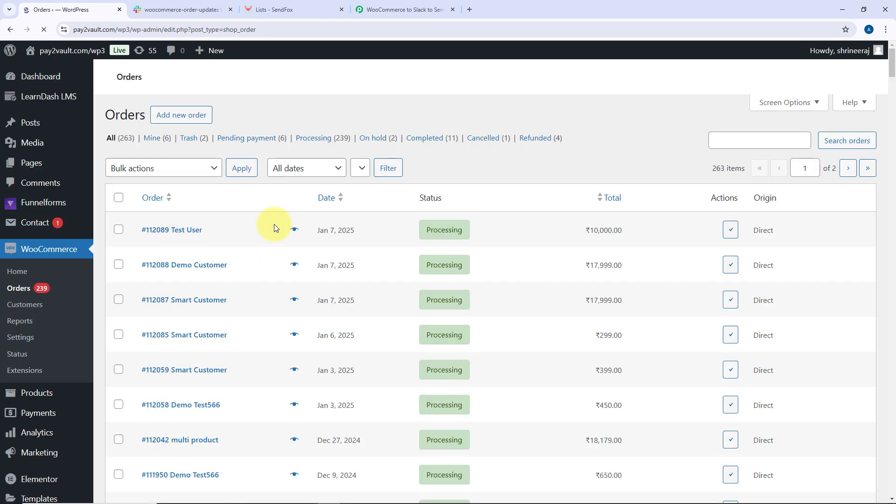
scroll(175, 304, "down", 2)
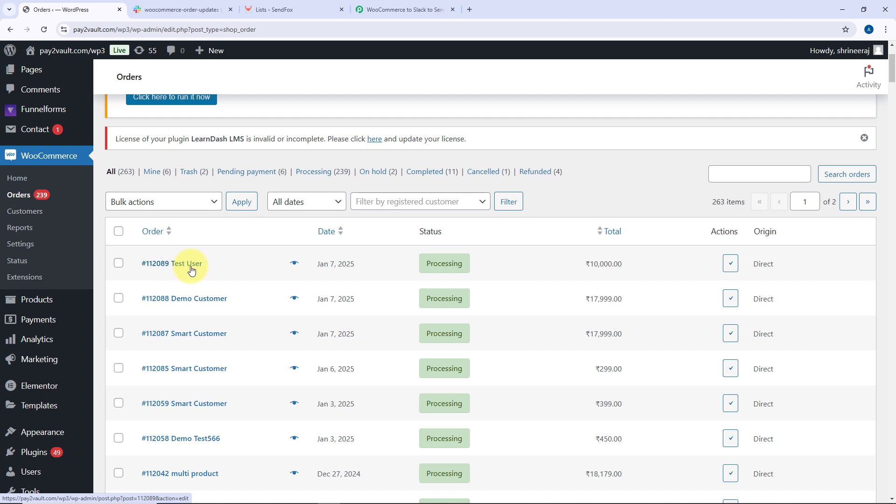
left_click(736, 265)
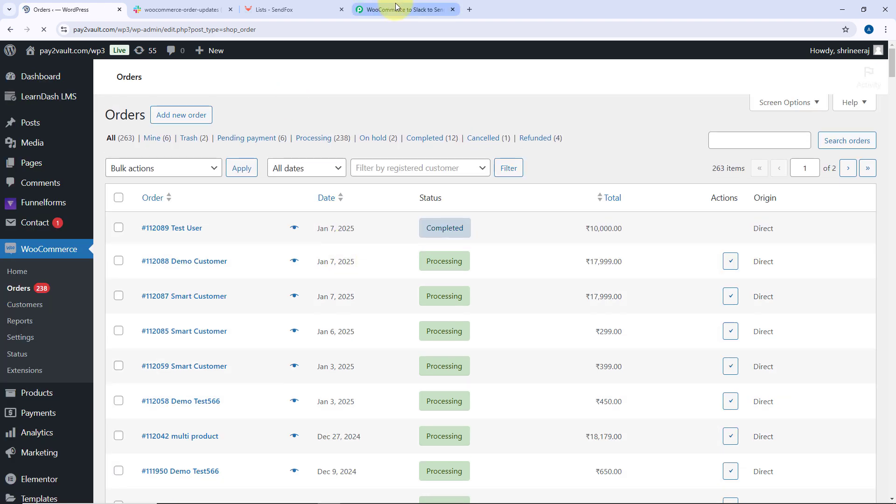
Return to the workflow and examine the captured order-update response, focusing on the Status and Total fields
left_click(396, 4)
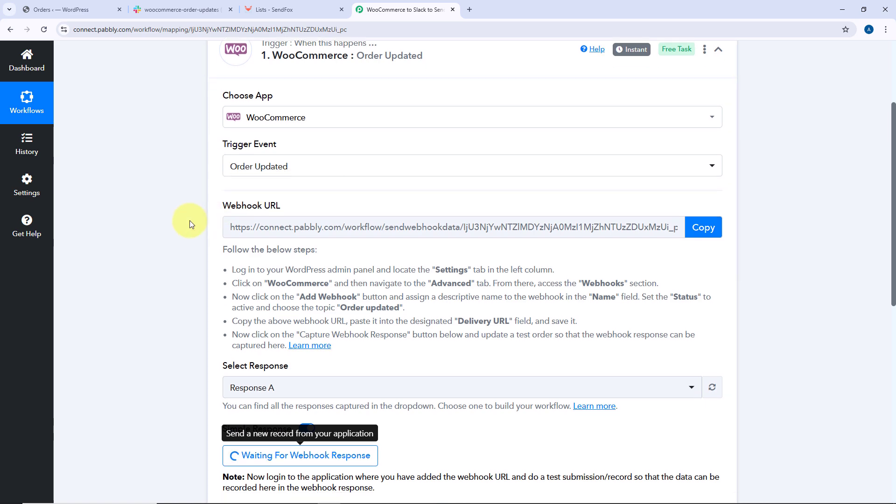
scroll(190, 224, "down", 5)
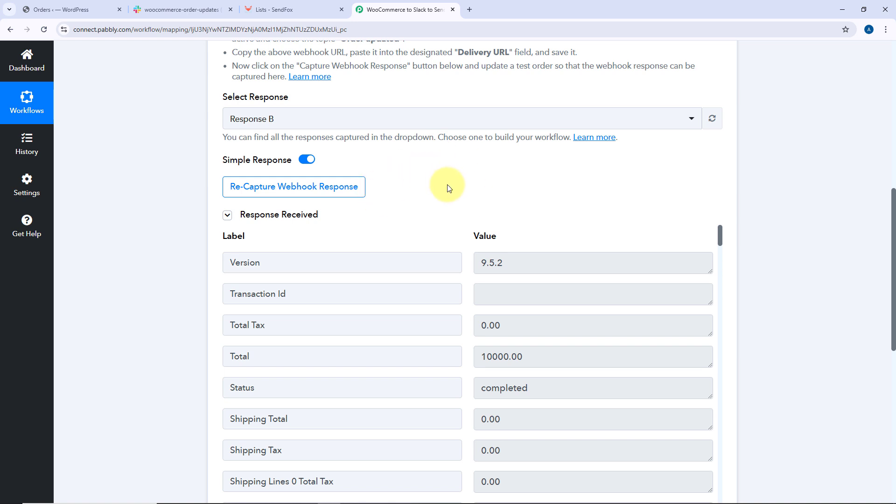
scroll(447, 187, "down", 1)
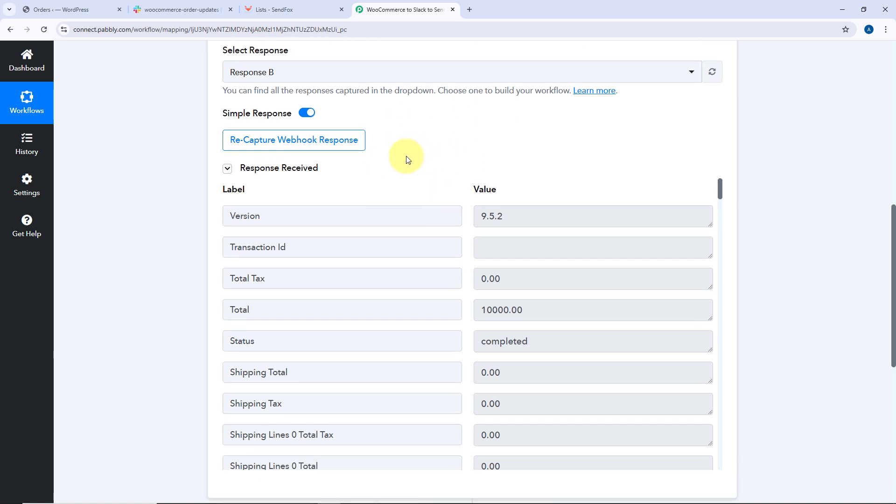
scroll(446, 202, "down", 2)
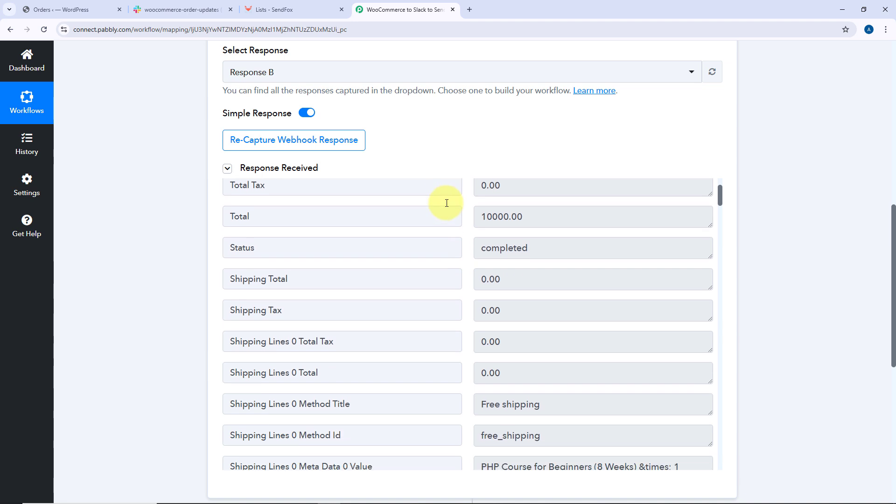
scroll(570, 230, "down", 1)
left_click_drag(546, 200, 452, 202)
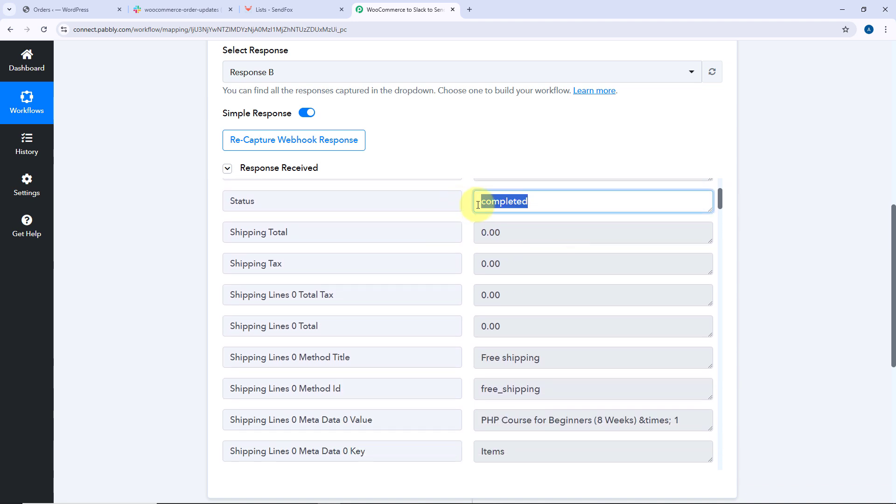
left_click(378, 204)
scroll(378, 203, "up", 1)
double_click(246, 240)
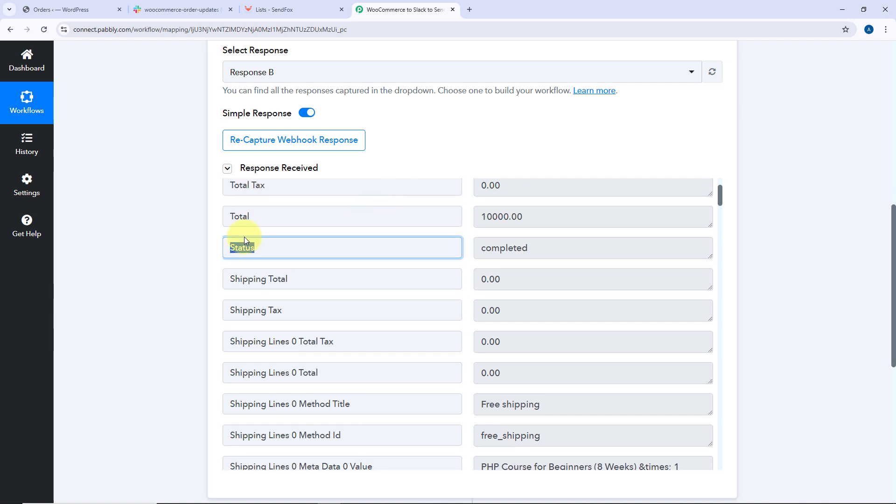
left_click(510, 244)
left_click_drag(552, 244, 466, 247)
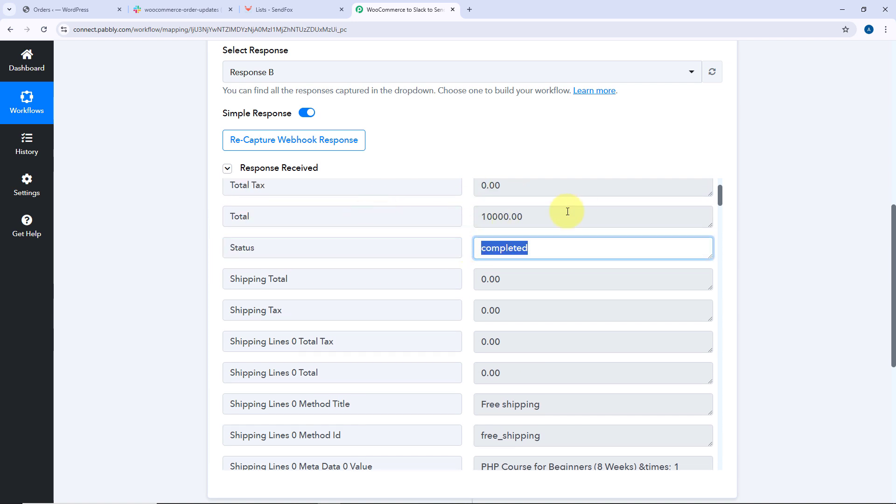
left_click_drag(567, 212, 410, 220)
Scroll through the rest of the captured response fields, including shipping details and meta data
left_click(81, 9)
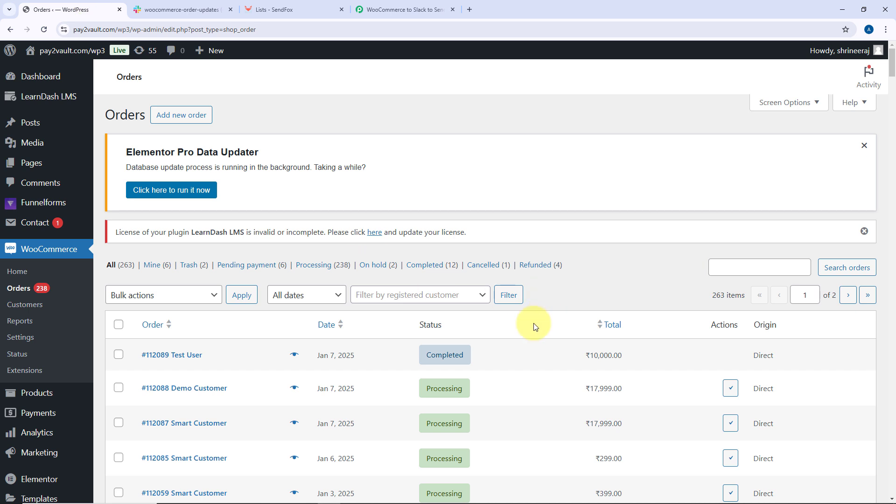
left_click(378, 4)
scroll(462, 146, "down", 10)
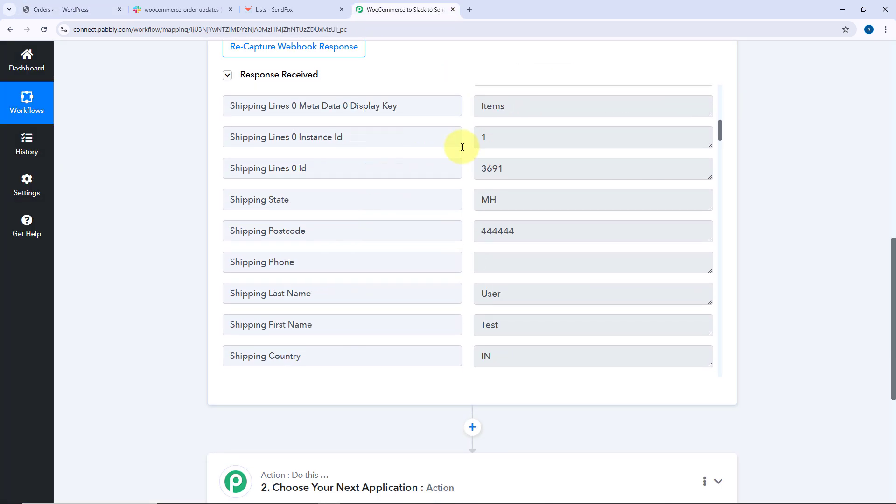
scroll(463, 147, "down", 15)
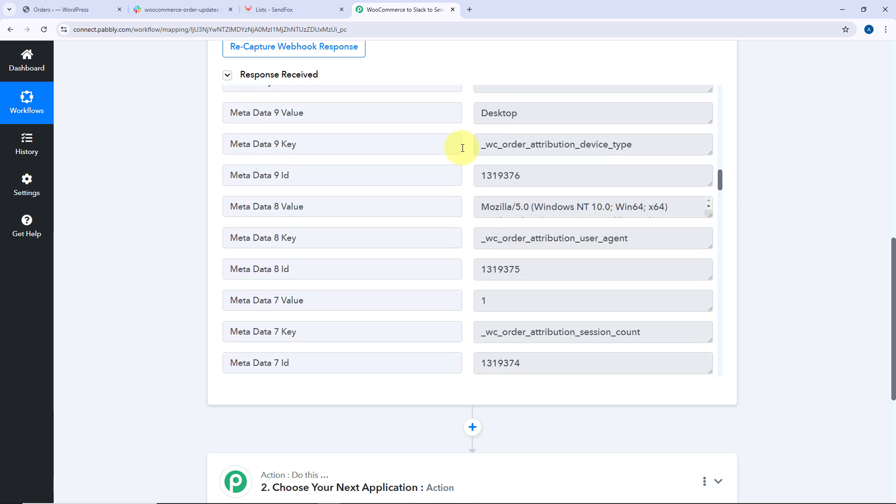
scroll(460, 140, "up", 10)
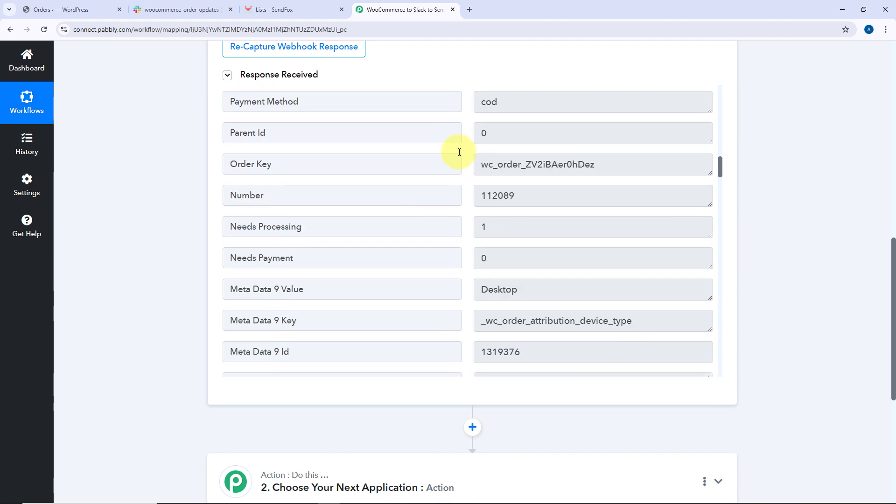
scroll(467, 166, "up", 10)
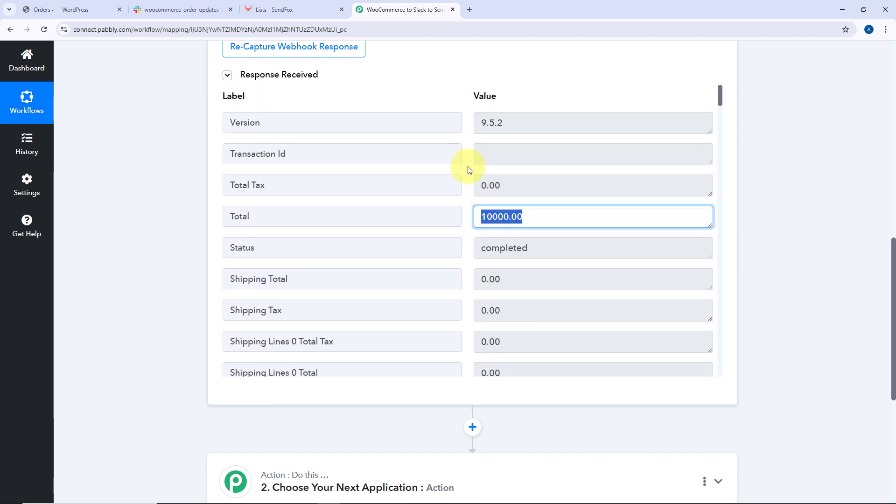
scroll(466, 159, "up", 3)
left_click(463, 206)
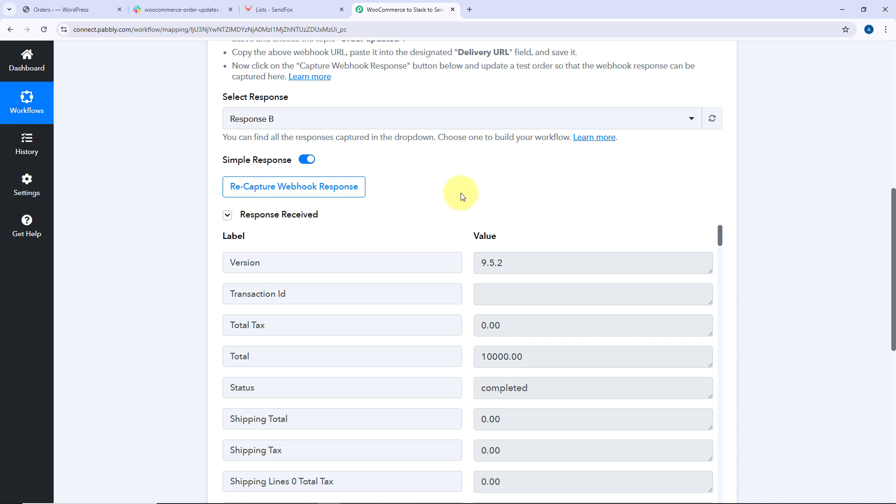
scroll(462, 195, "down", 2)
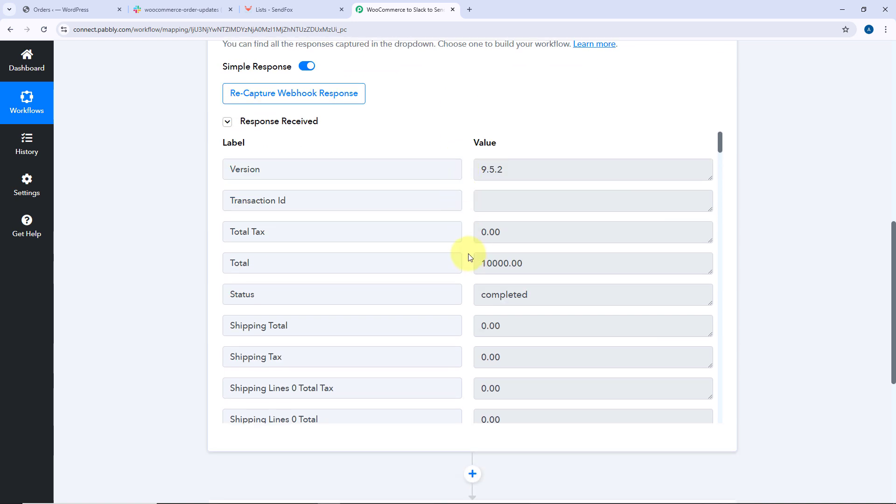
scroll(471, 252, "down", 2)
left_click(240, 200)
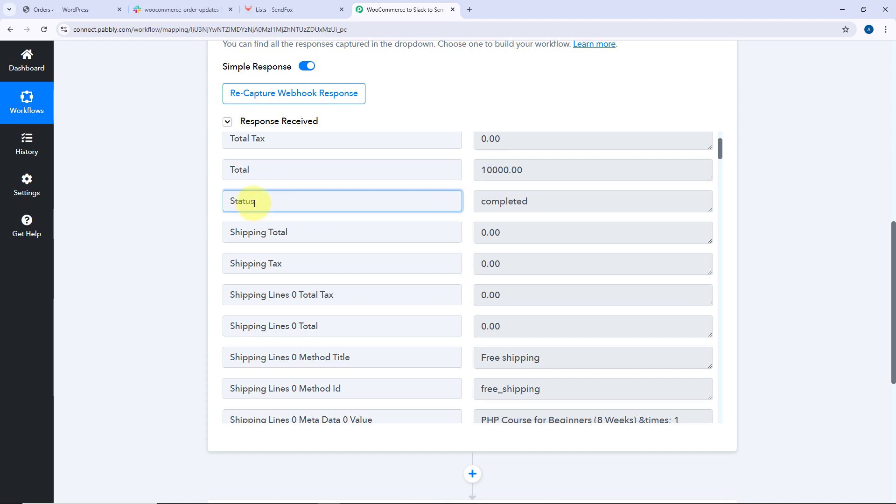
double_click(240, 200)
double_click(552, 198)
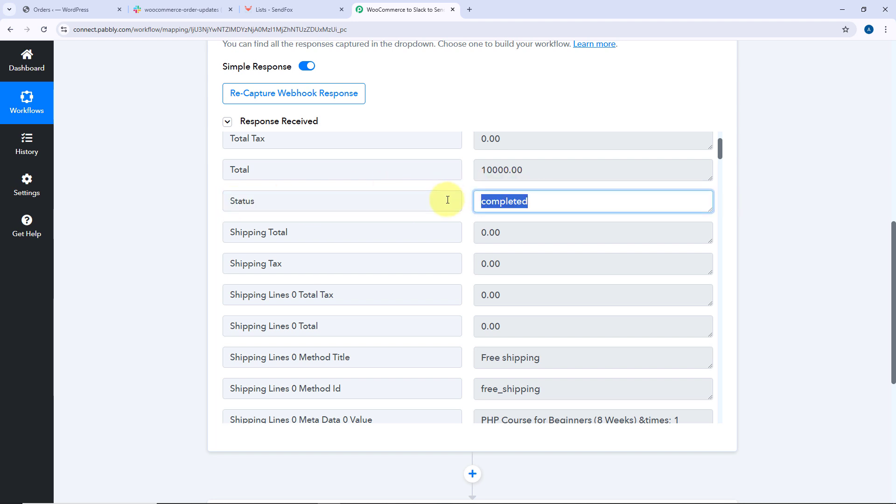
left_click(469, 188)
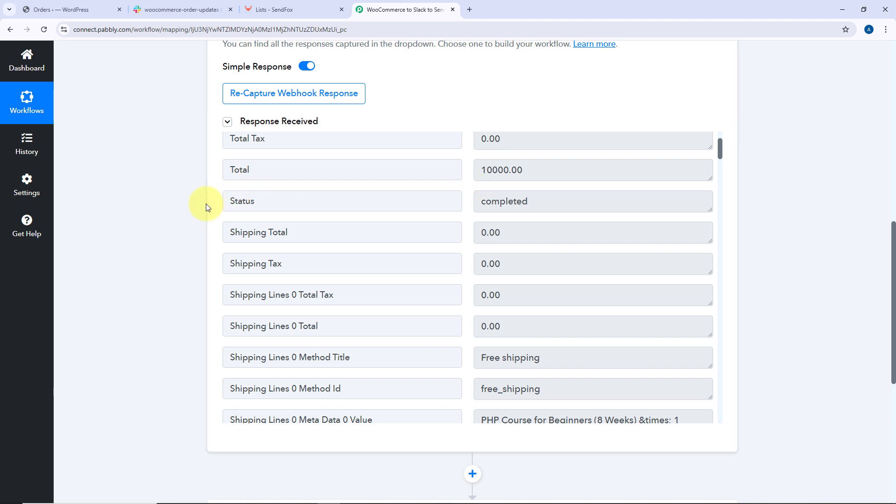
scroll(204, 204, "down", 5)
Add a Filter (Pabbly) action step with the Filter Values event and connect it
left_click(466, 252)
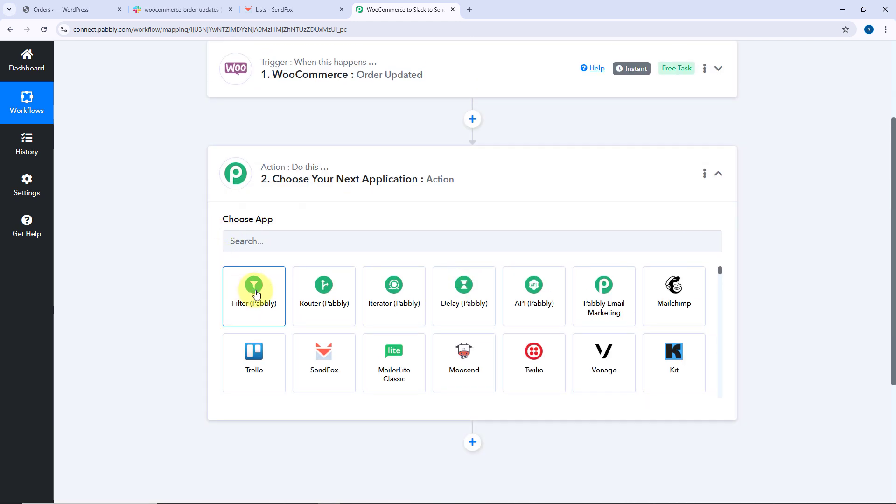
left_click(256, 293)
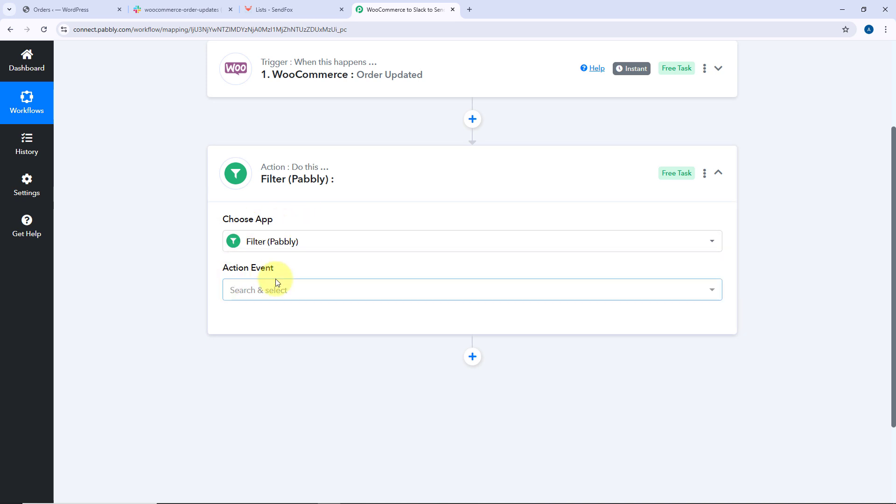
left_click(314, 291)
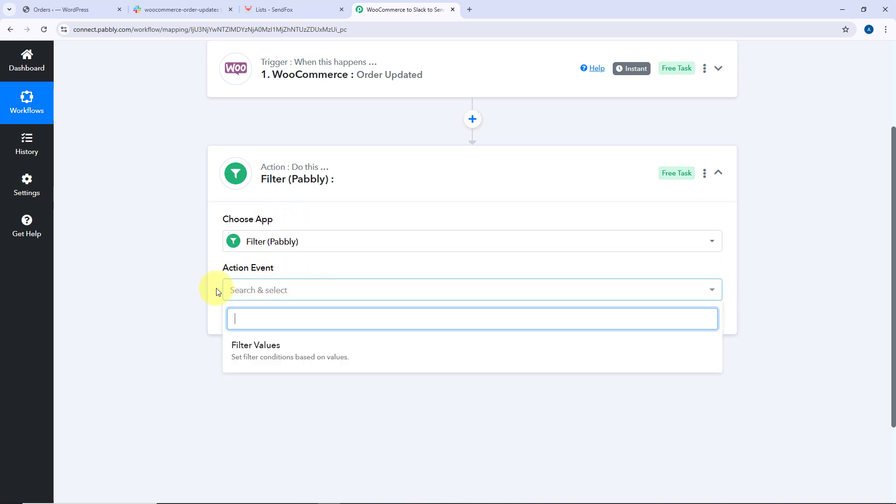
left_click(320, 346)
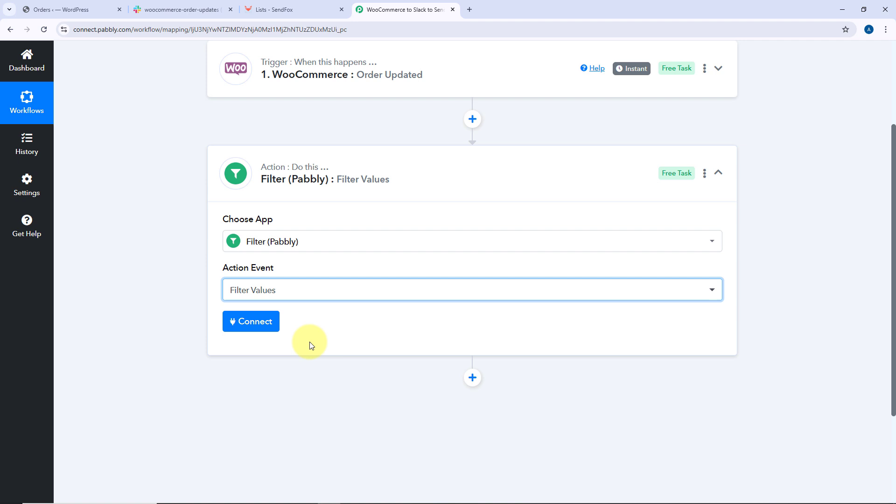
left_click(247, 321)
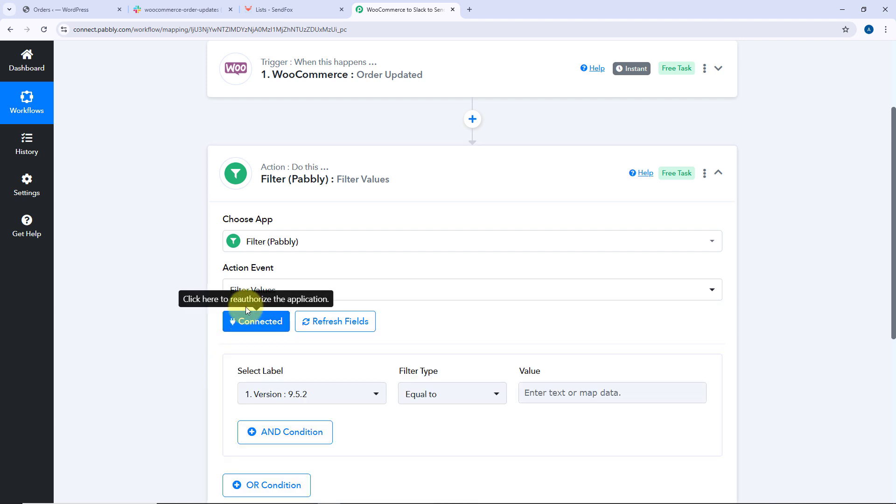
Set the filter condition to the trigger's Status equal to completed, then save and send a test request
scroll(313, 281, "down", 2)
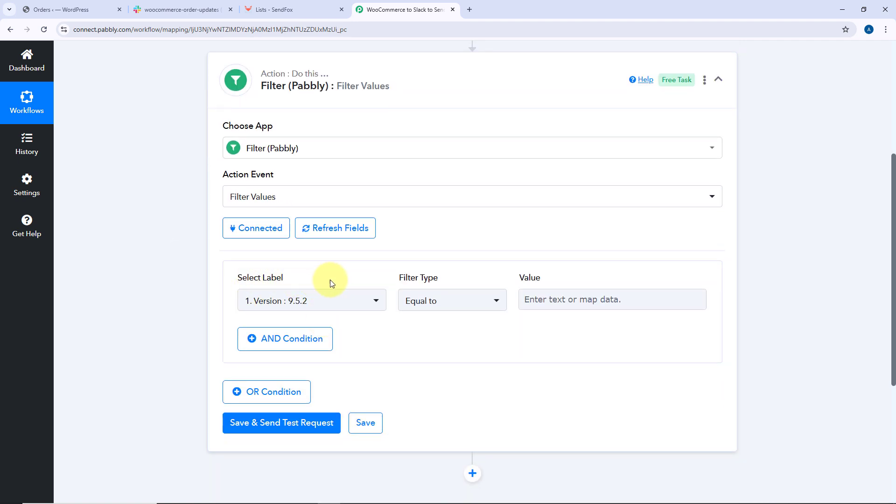
left_click(364, 300)
scroll(233, 256, "down", 1)
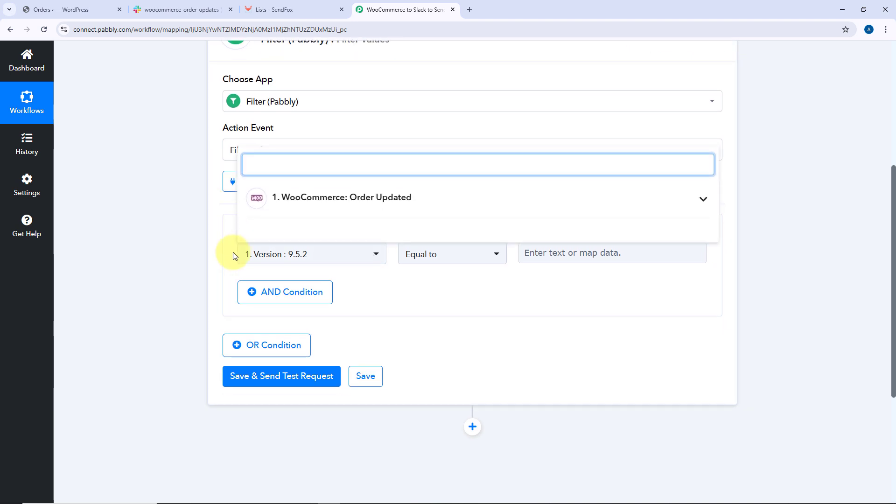
left_click(366, 199)
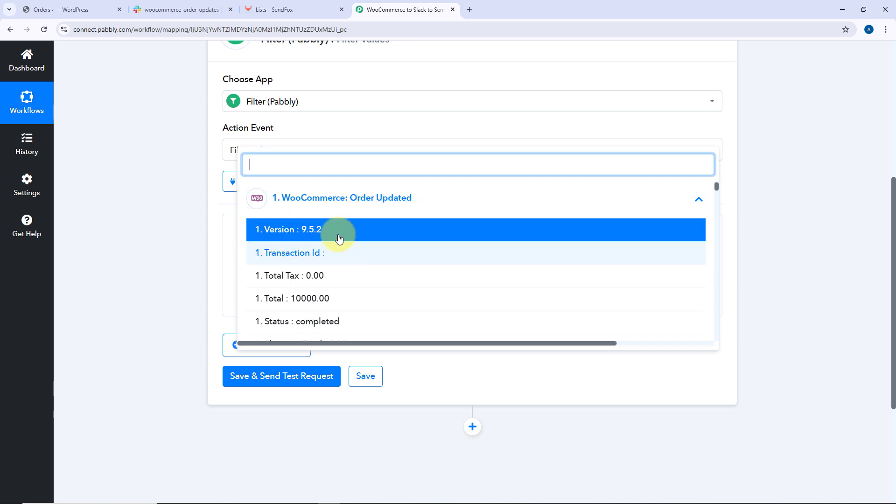
scroll(338, 238, "down", 2)
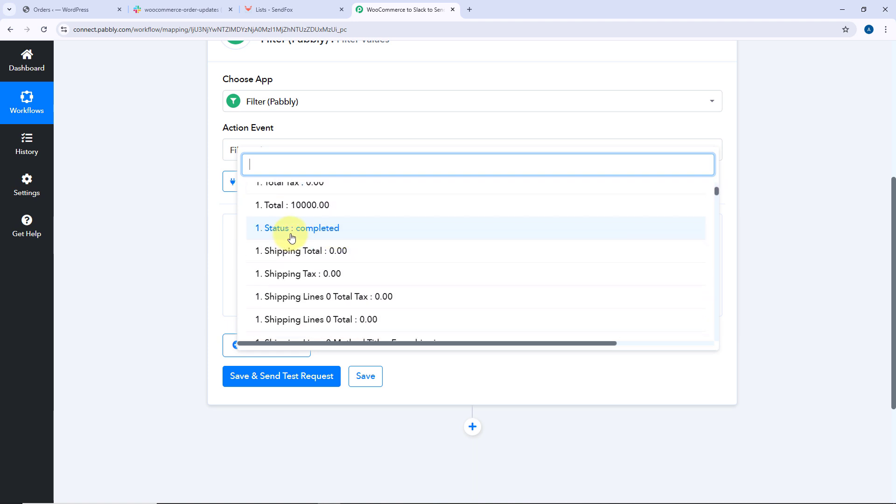
left_click(269, 232)
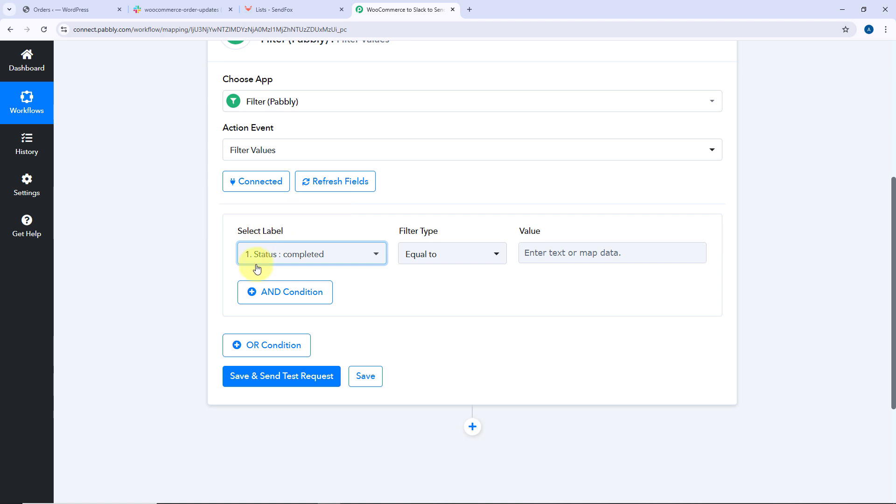
left_click(546, 251)
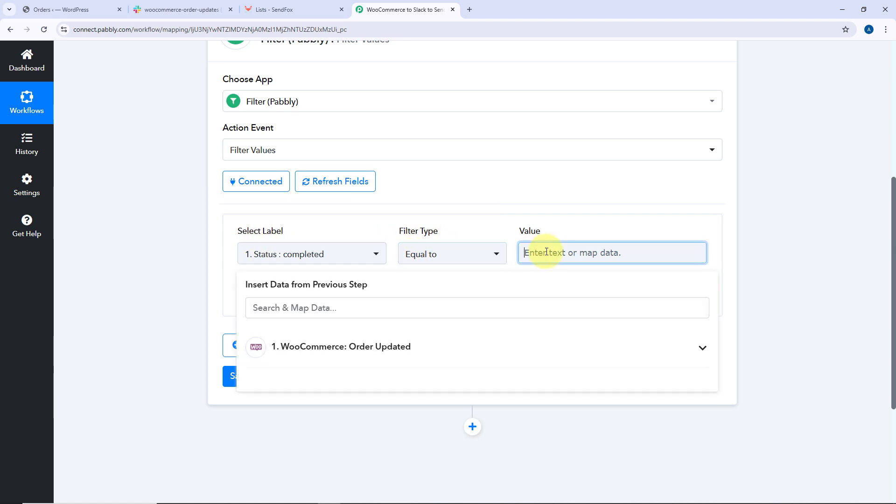
type("completed")
left_click(435, 209)
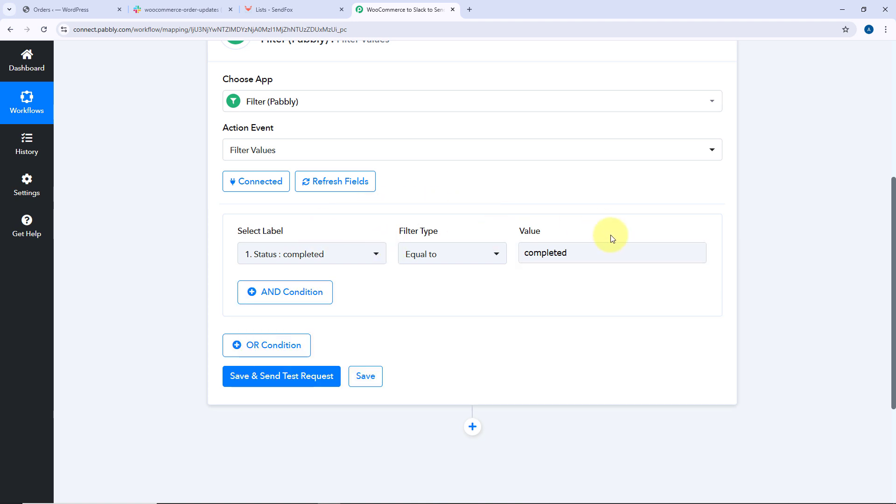
left_click(294, 375)
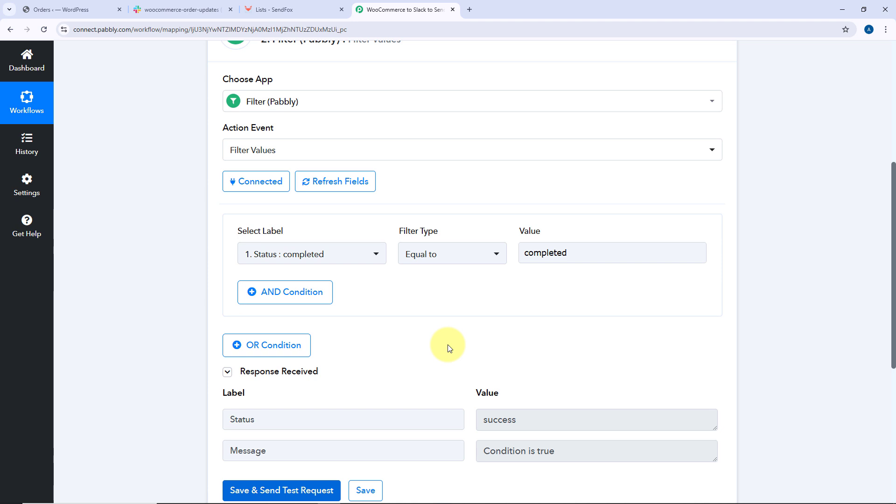
Review the filter's test response and switch to the woocommerce-order-updates Slack channel
scroll(209, 290, "up", 4)
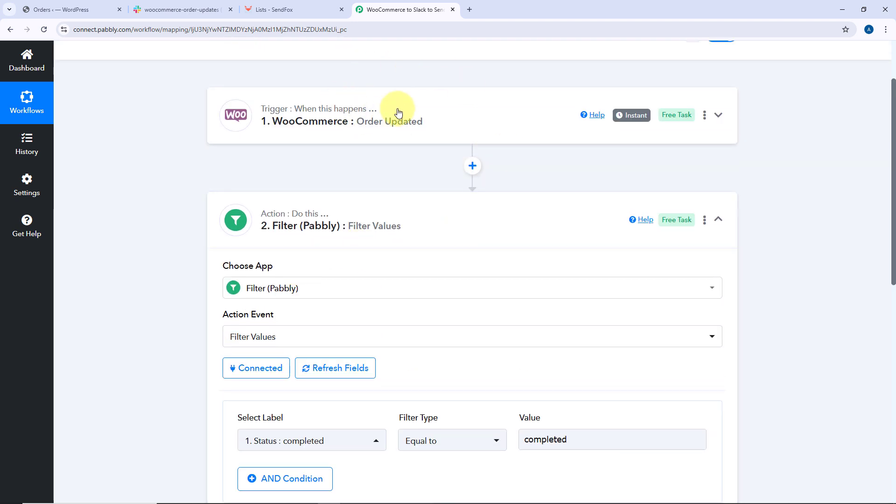
scroll(382, 160, "down", 5)
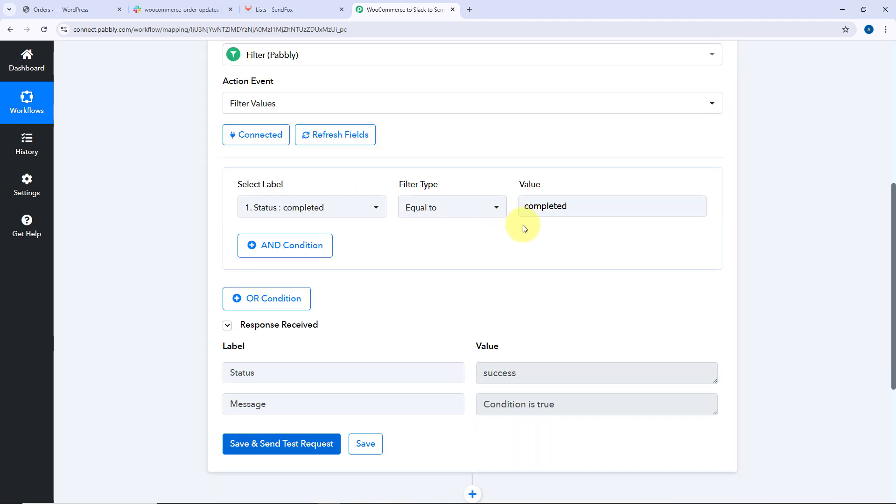
scroll(495, 280, "down", 2)
left_click_drag(577, 315, 476, 317)
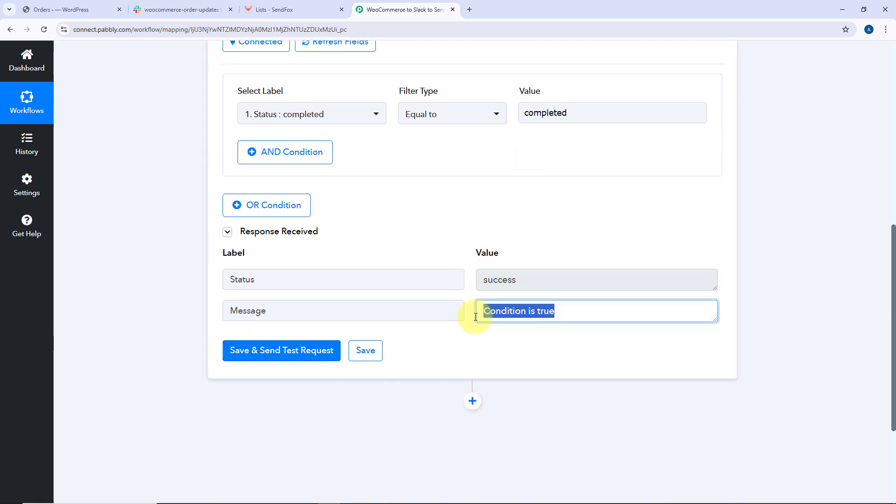
left_click(471, 299)
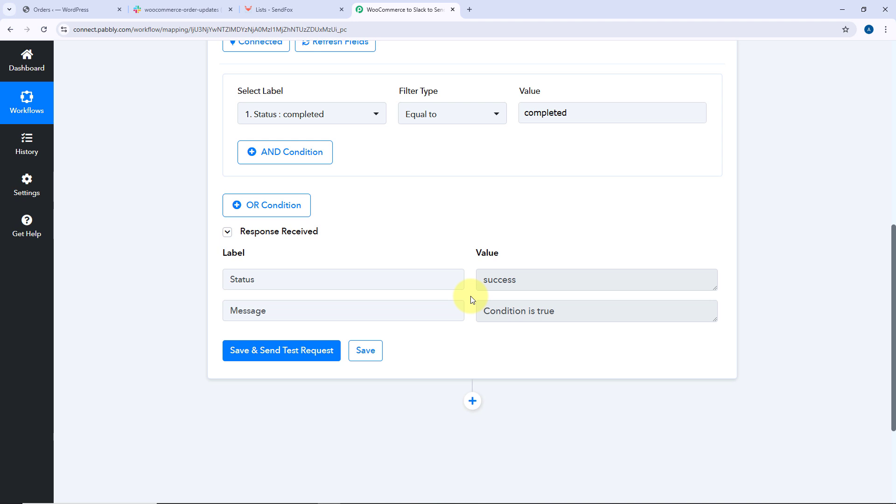
left_click(199, 5)
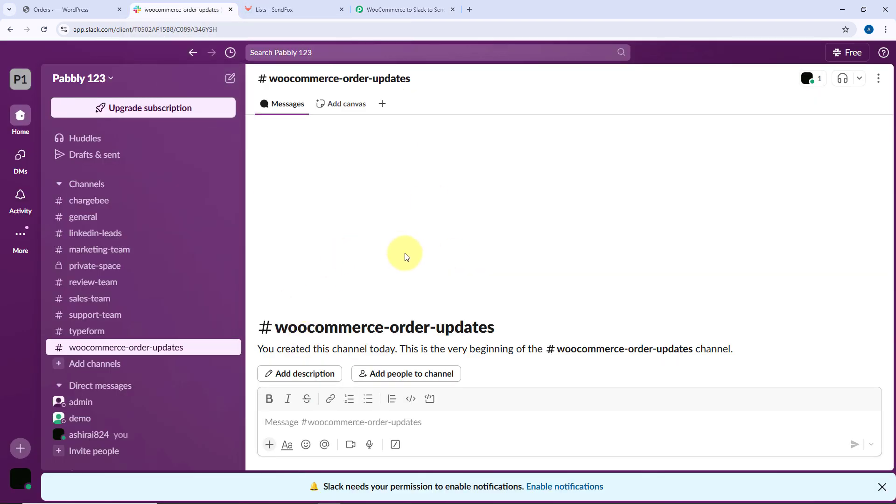
Add a Slack action step after the filter and choose the Send Channel Message event
left_click(377, 5)
scroll(480, 231, "down", 2)
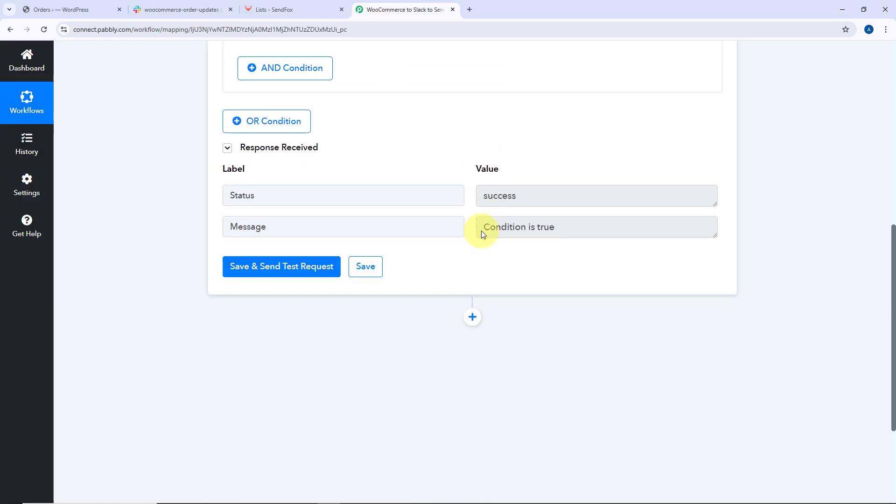
left_click(472, 308)
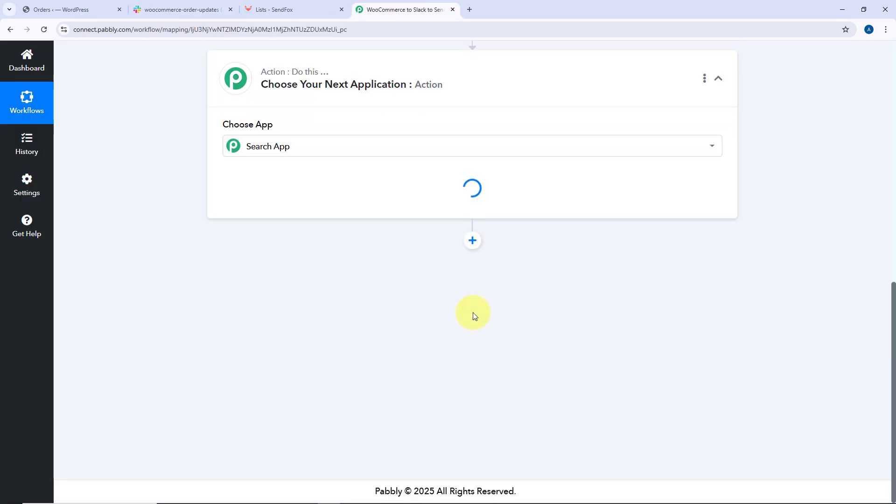
scroll(250, 380, "up", 5)
left_click(253, 290)
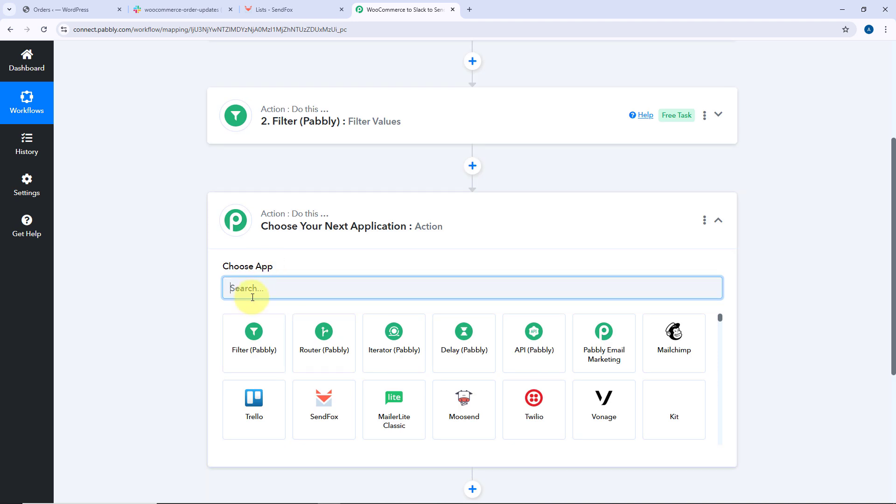
type("Slack")
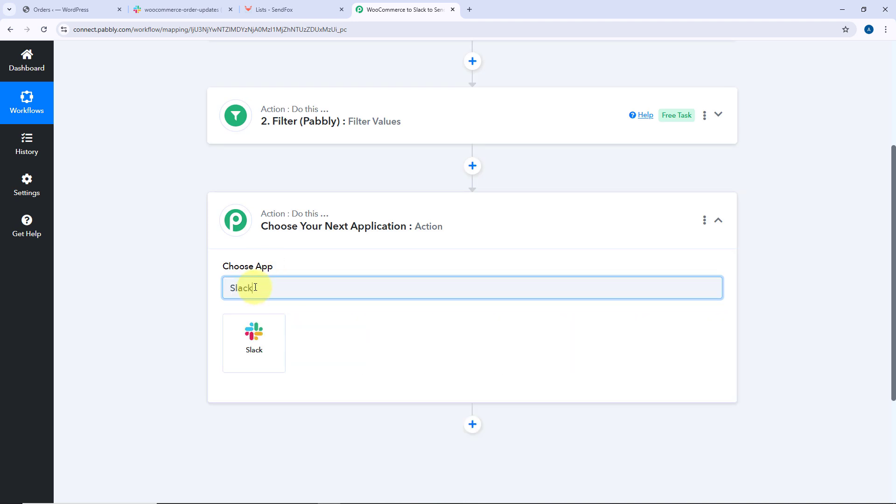
left_click(268, 345)
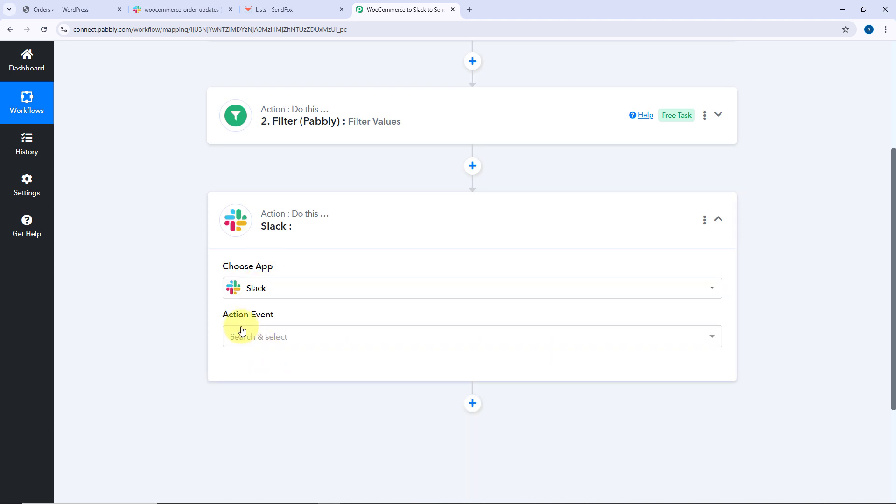
scroll(169, 285, "down", 1)
left_click(307, 242)
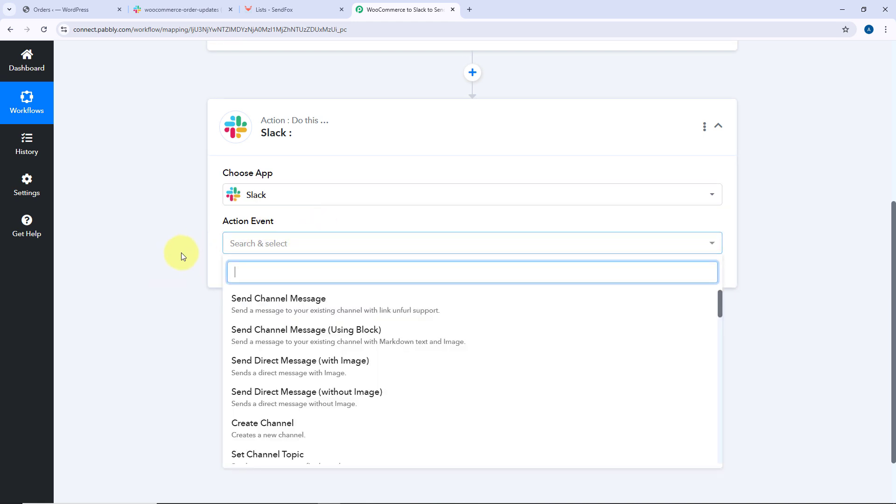
left_click(254, 298)
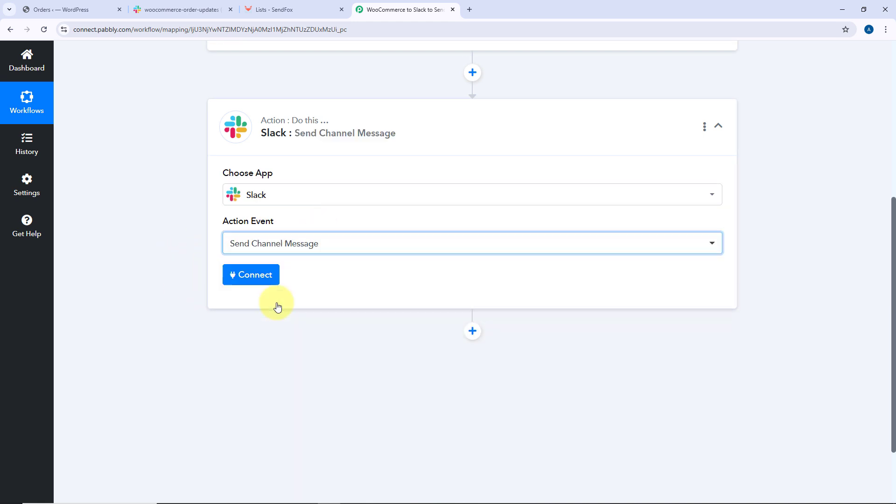
Start a new Slack connection and enter bot as the token type
left_click(250, 279)
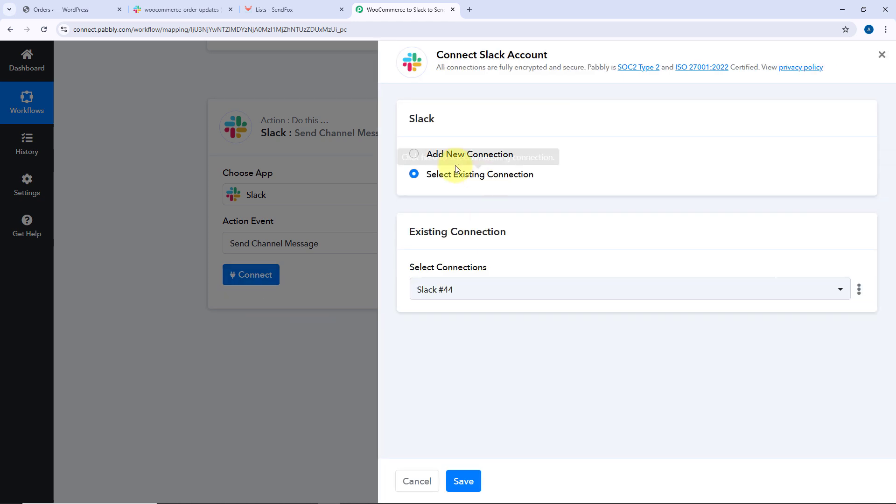
left_click(414, 155)
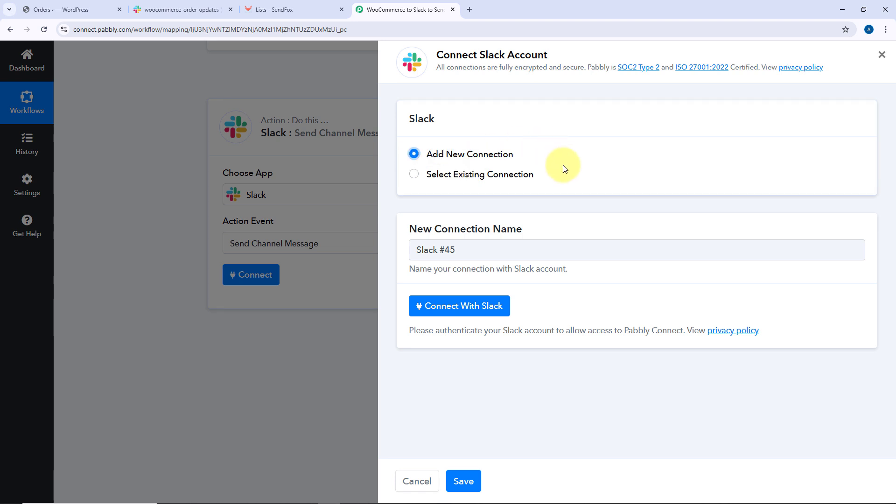
left_click(448, 310)
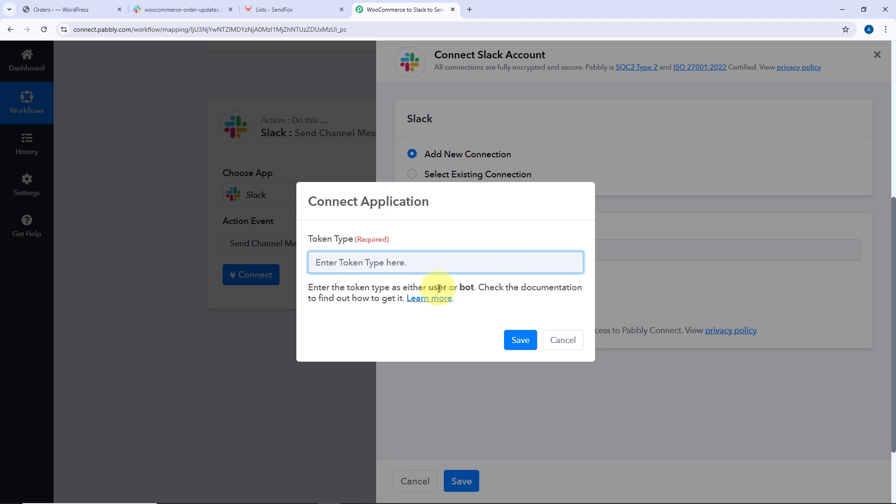
double_click(466, 286)
key("ctrl+c")
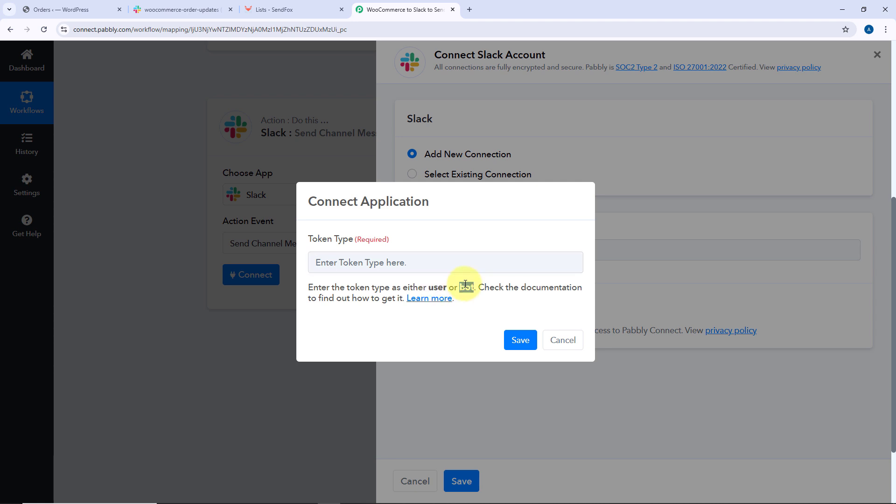
left_click(446, 261)
key("ctrl+v")
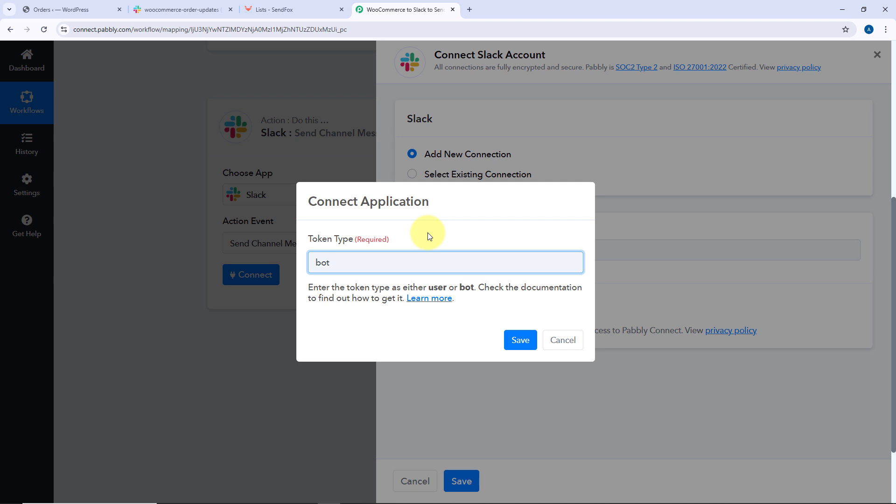
Read the help documentation on Slack user and bot token permissions
left_click(440, 304)
left_click(494, 13)
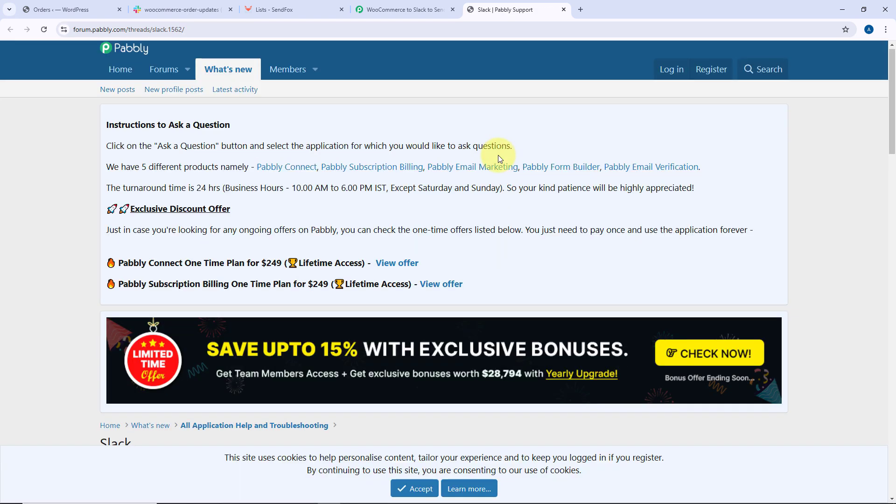
scroll(497, 157, "down", 6)
scroll(498, 204, "down", 7)
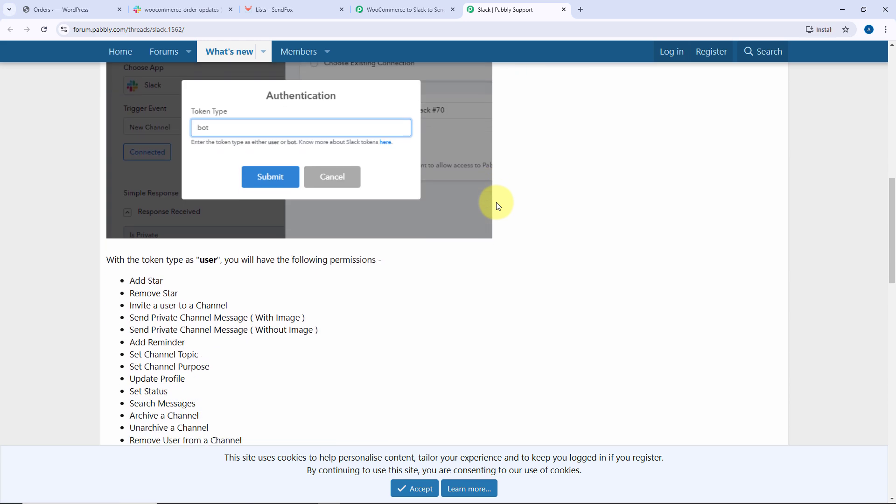
scroll(497, 206, "down", 9)
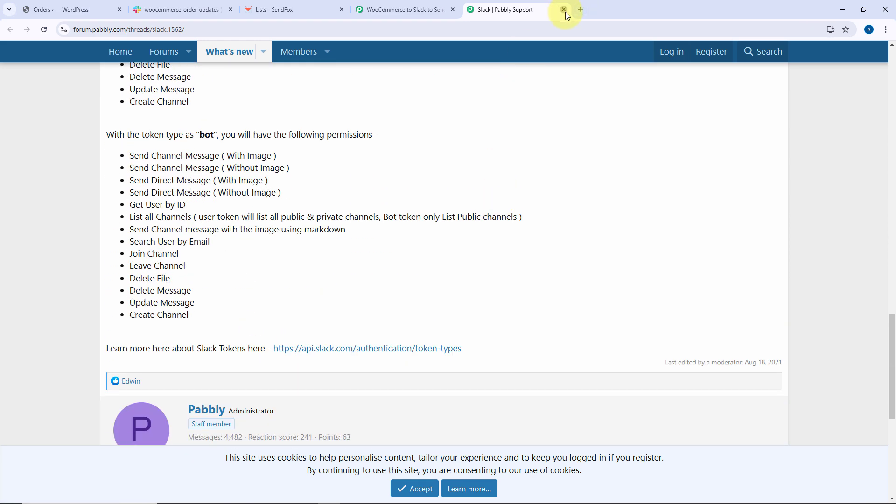
left_click(565, 12)
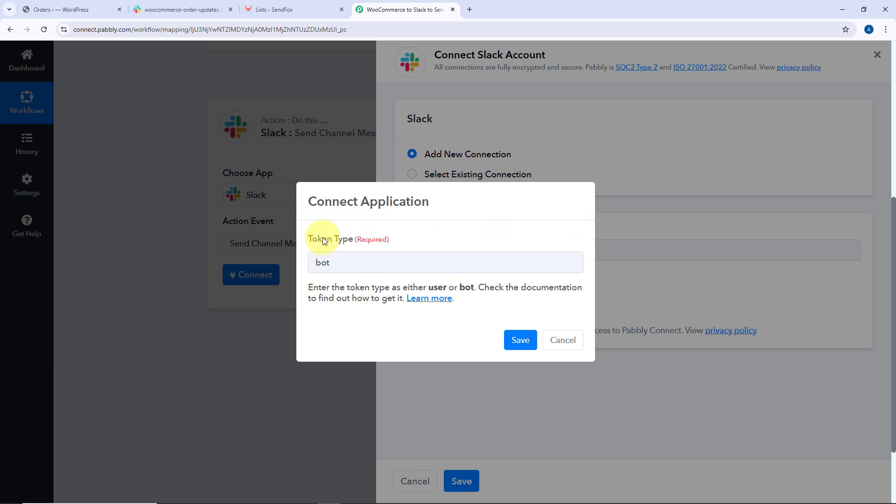
Save the token type and allow Pabbly Connect access to the Pabbly 123 Slack workspace
left_click(521, 341)
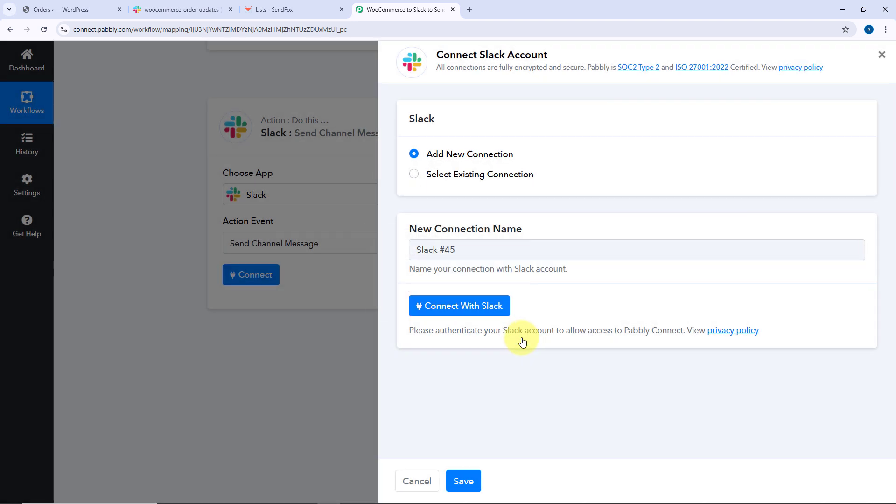
left_click(464, 304)
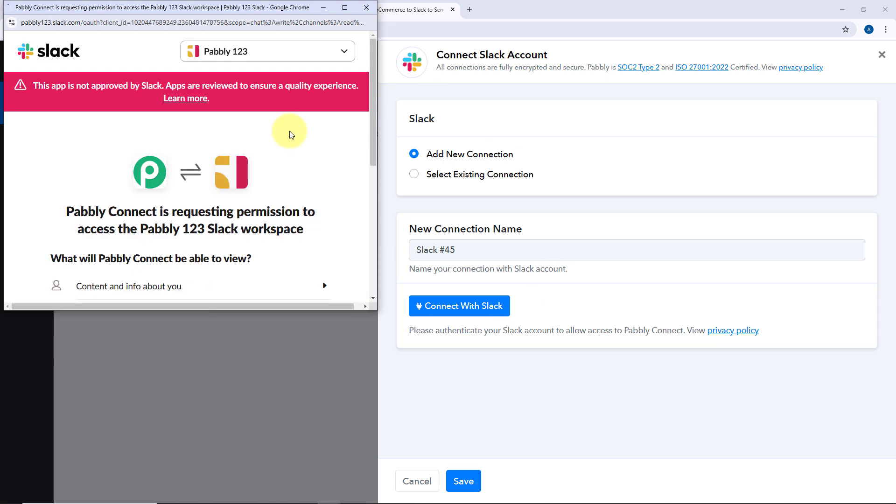
scroll(317, 149, "down", 3)
scroll(322, 153, "down", 2)
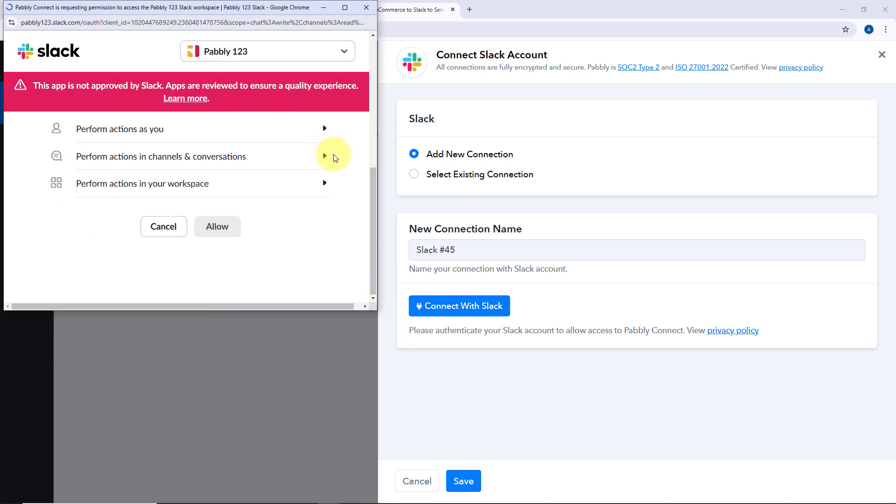
left_click(228, 229)
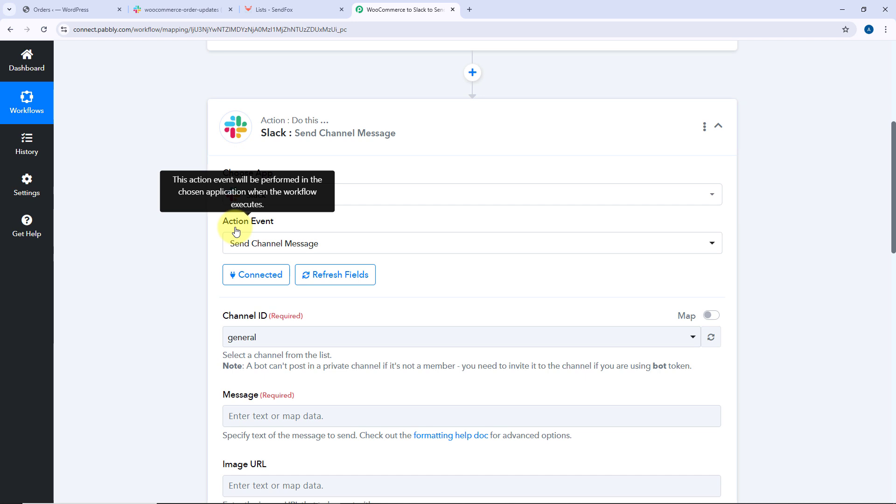
Set the Slack message channel to woocommerce-order-updates
scroll(189, 231, "down", 3)
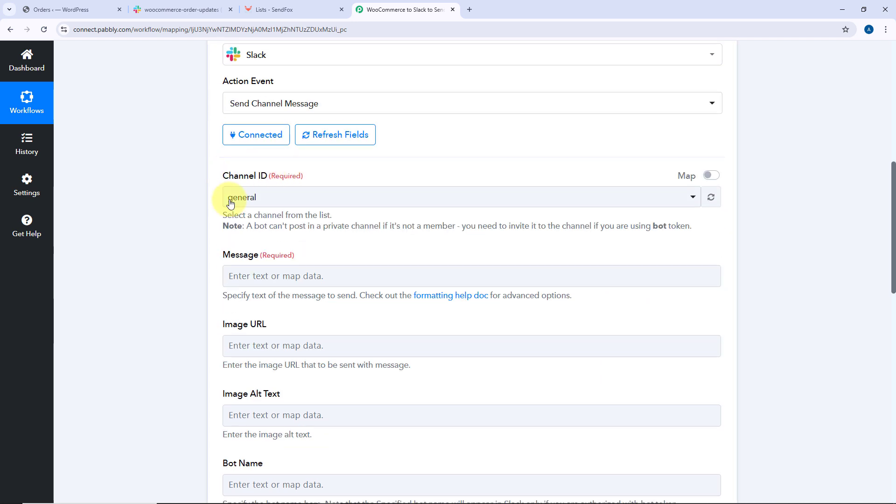
left_click(380, 196)
scroll(195, 191, "down", 2)
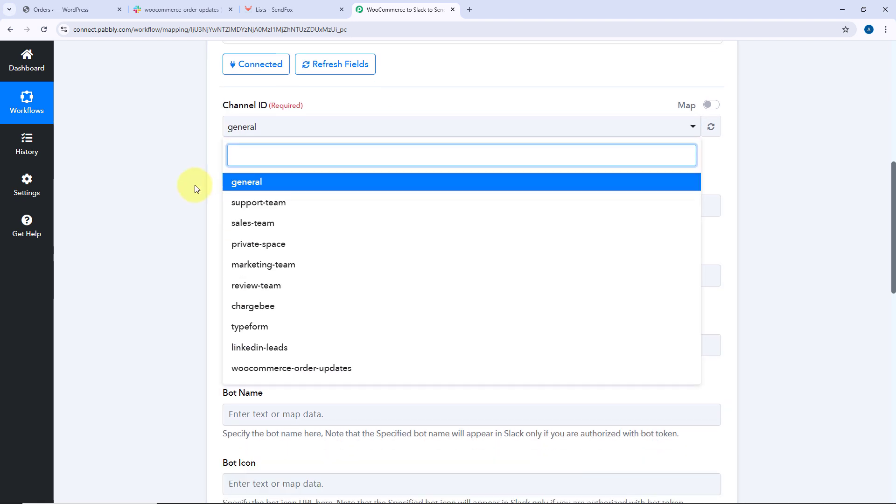
scroll(233, 182, "down", 1)
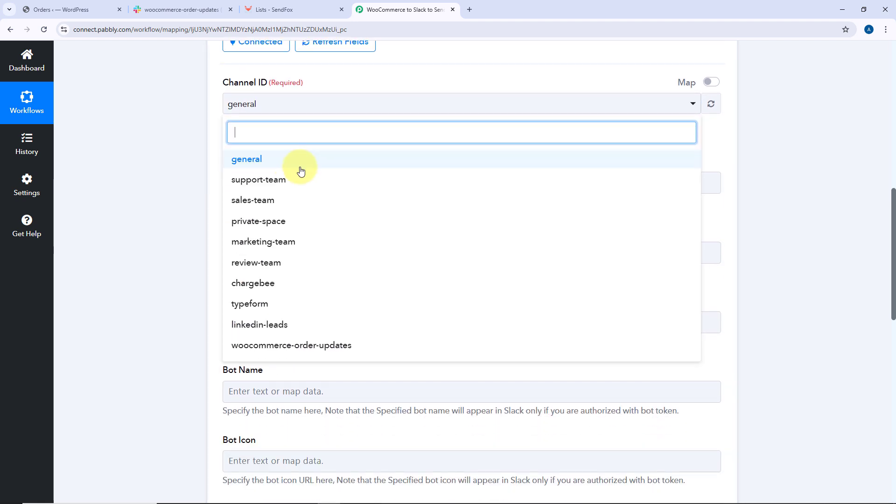
left_click(184, 2)
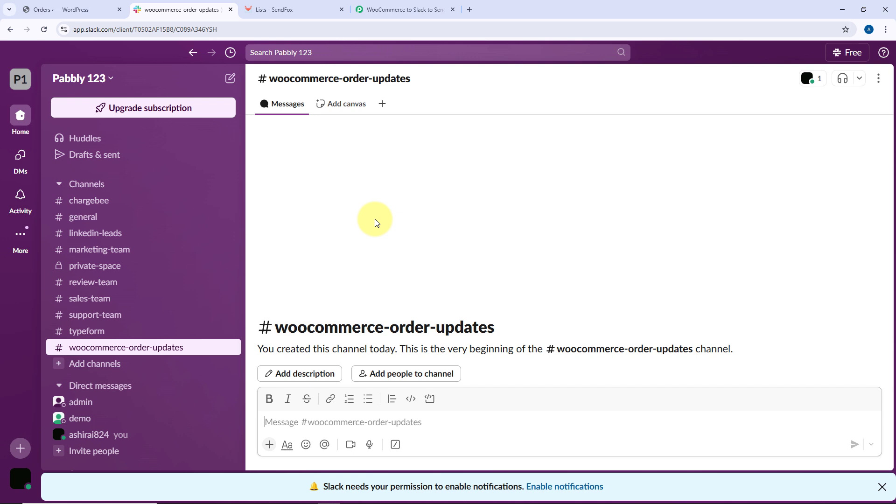
left_click(403, 9)
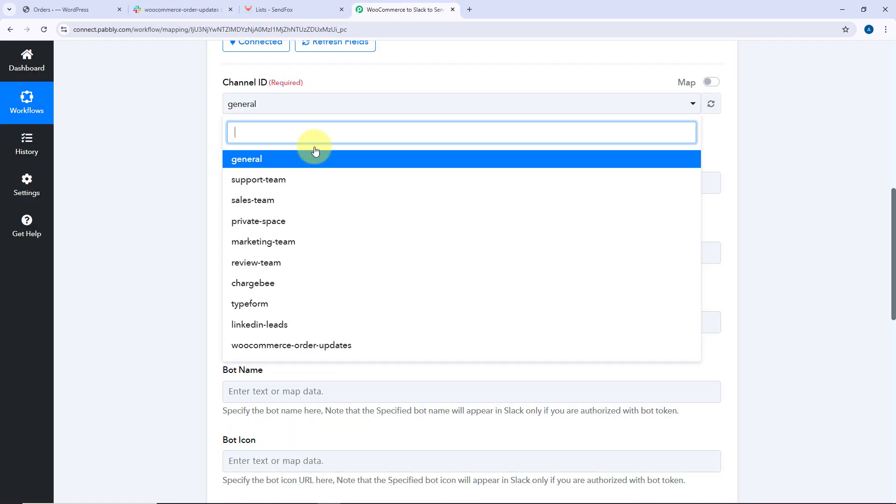
left_click(297, 345)
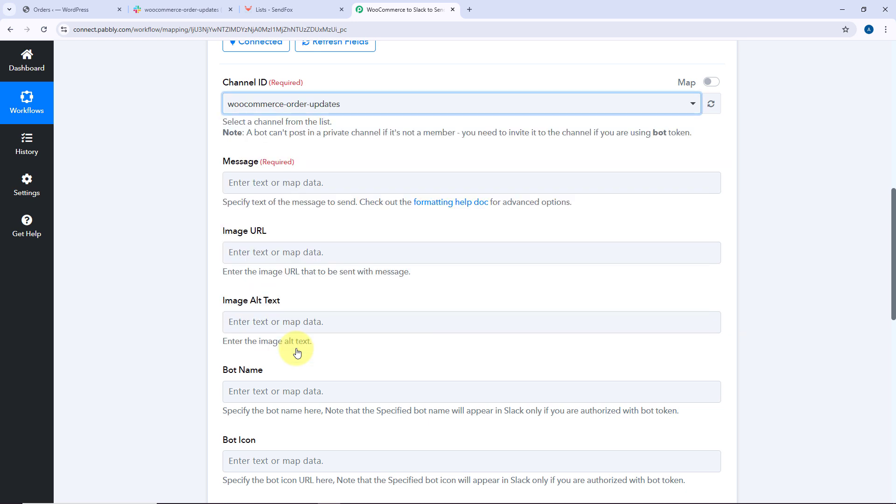
Write the message template: Order Completed, Order ID:, Name:, Email:, Product:, Quantity:, Total Amount:, and Thank You
left_click(315, 180)
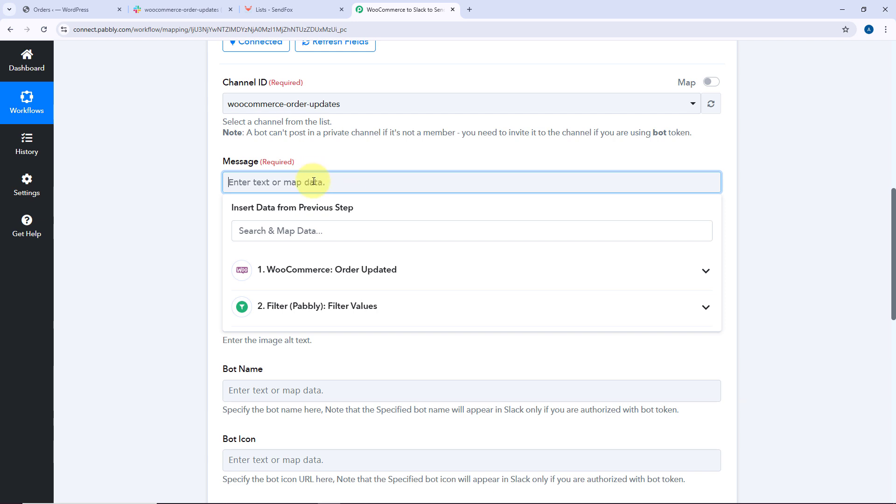
type("Order Completed  Order ID: Name: Email: Product: Quantity: Total Amount:  Thank You")
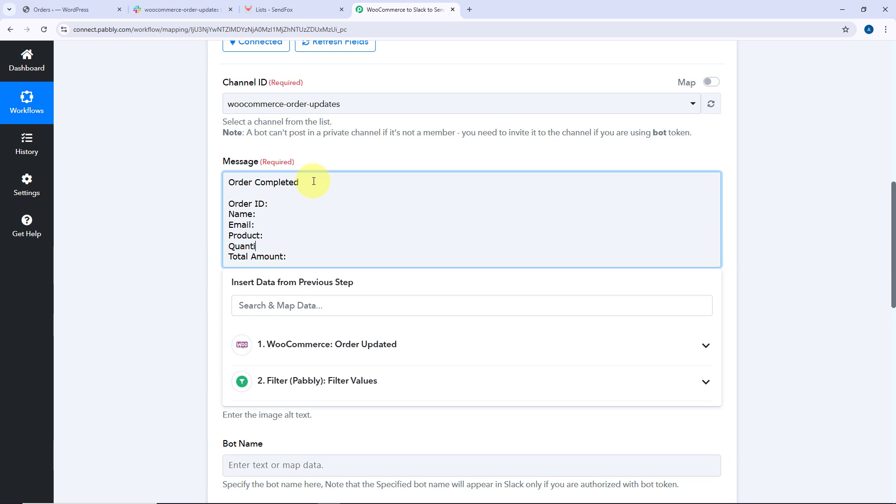
left_click(184, 201)
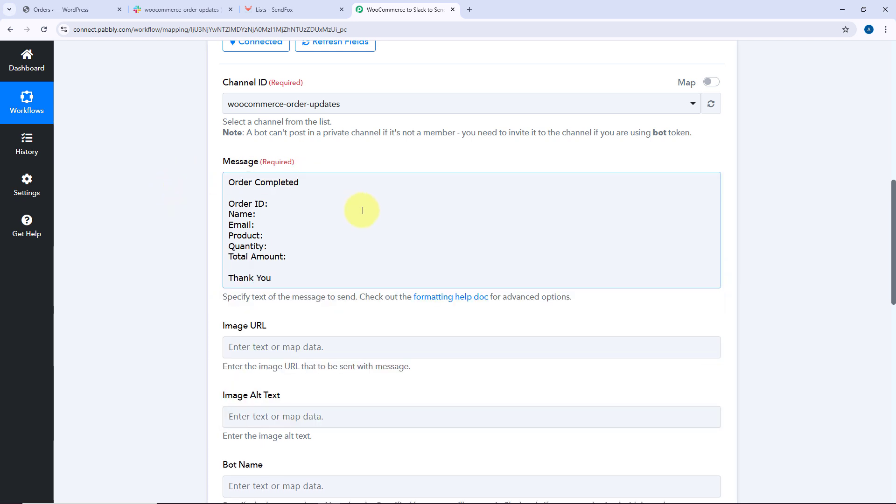
left_click(298, 182)
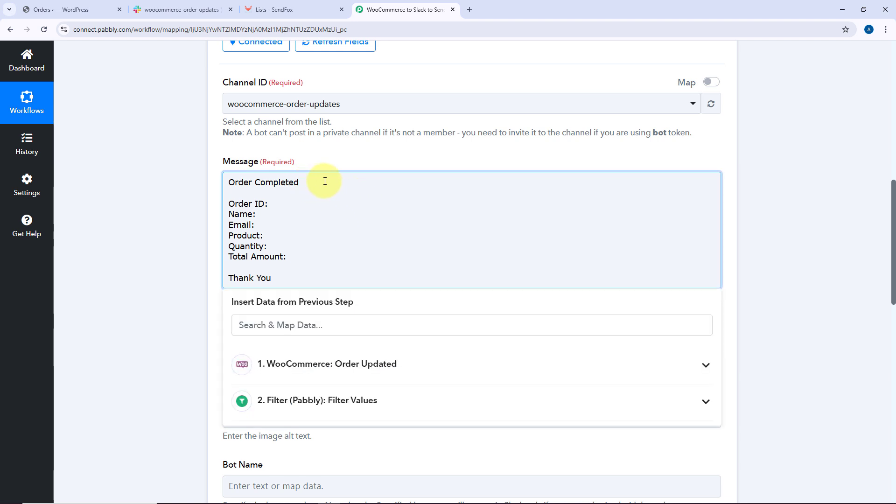
left_click_drag(299, 182, 226, 182)
left_click(258, 204)
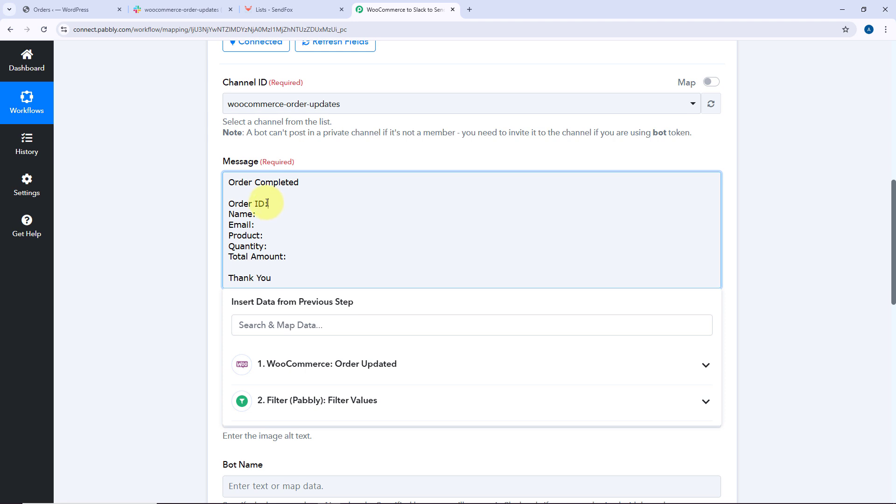
left_click(260, 214)
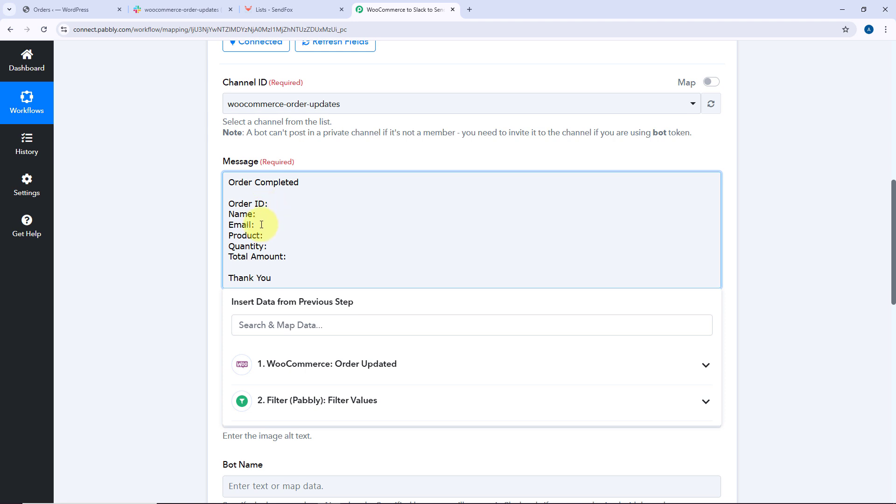
left_click(277, 246)
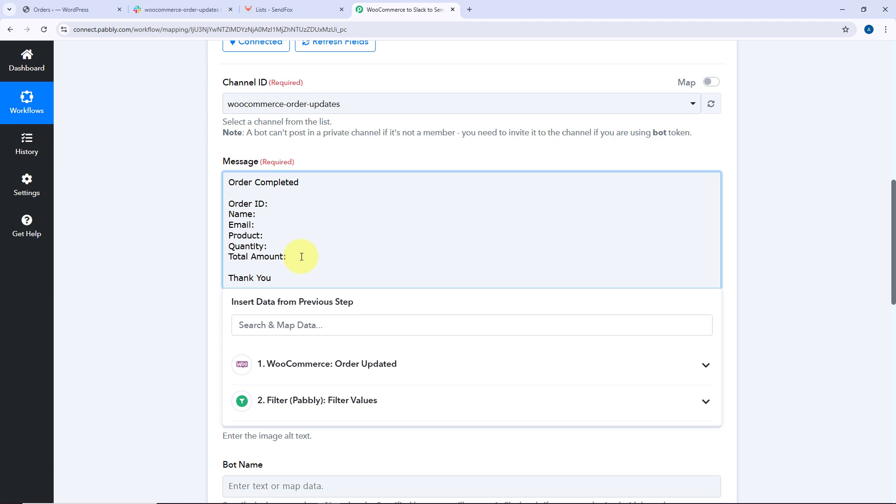
left_click(290, 206)
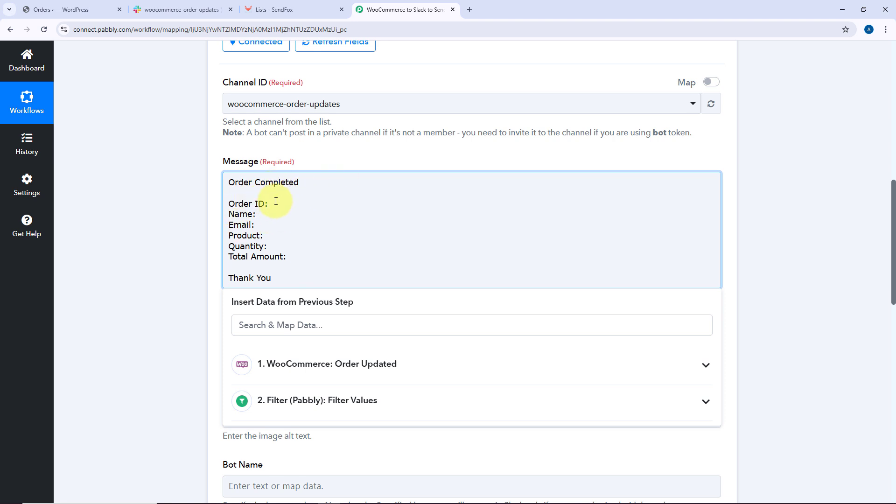
Map the WooCommerce order Id into the message's Order ID line
scroll(293, 208, "up", 9)
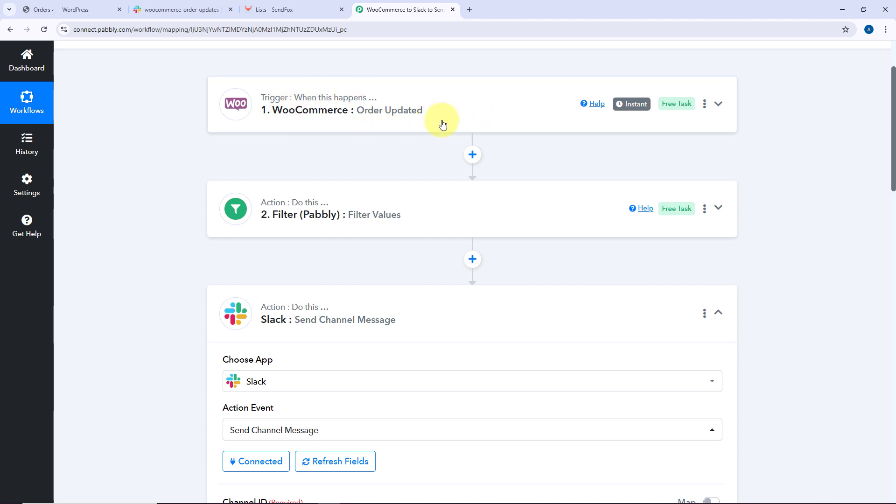
scroll(440, 120, "down", 9)
left_click(278, 198)
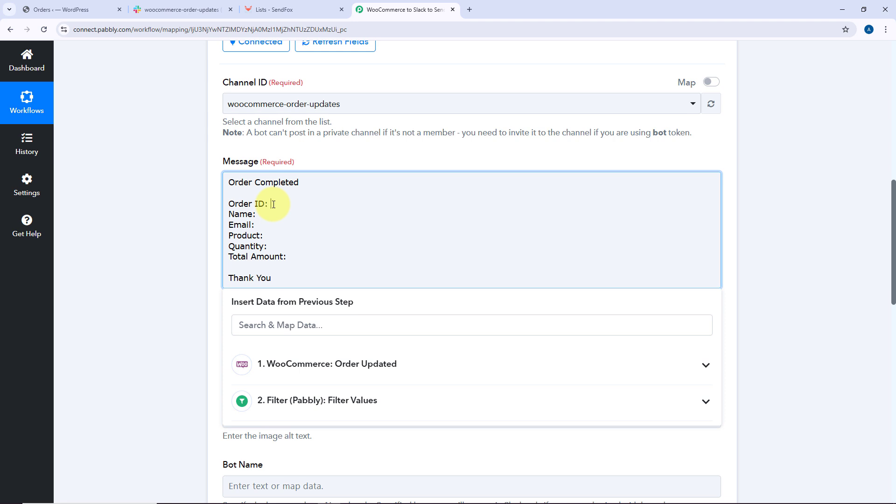
scroll(240, 293, "down", 2)
left_click(377, 275)
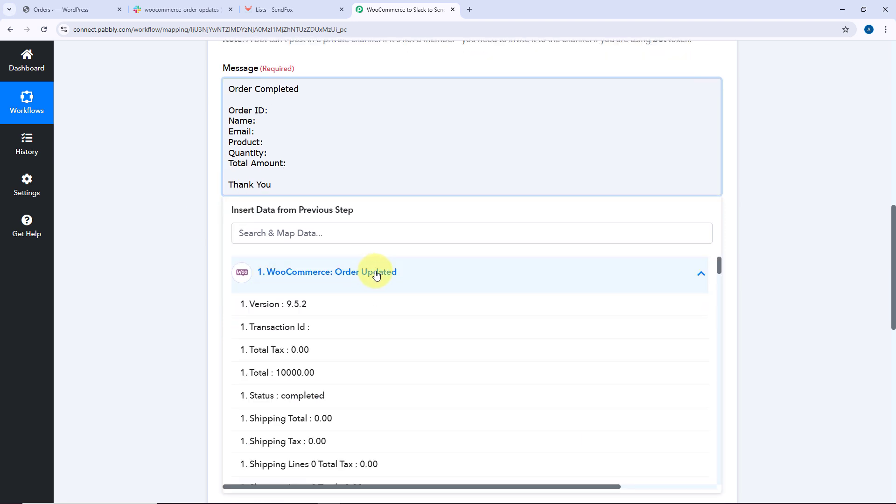
scroll(369, 308, "down", 4)
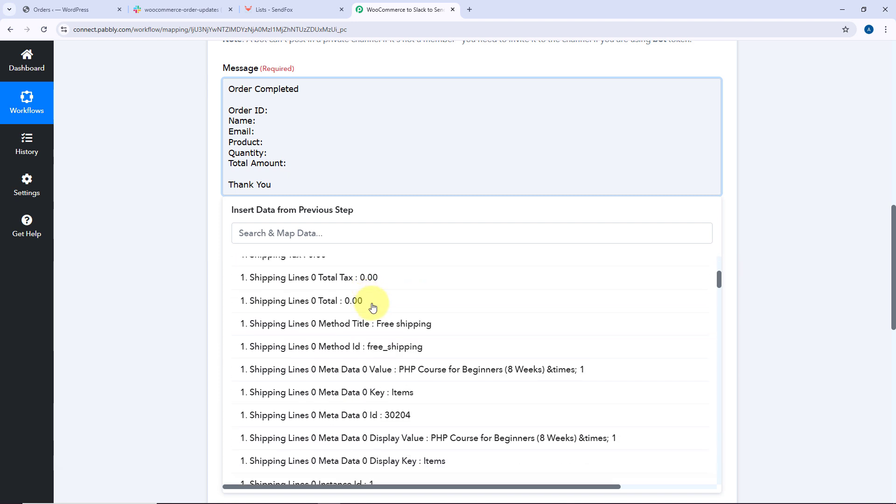
scroll(372, 306, "down", 10)
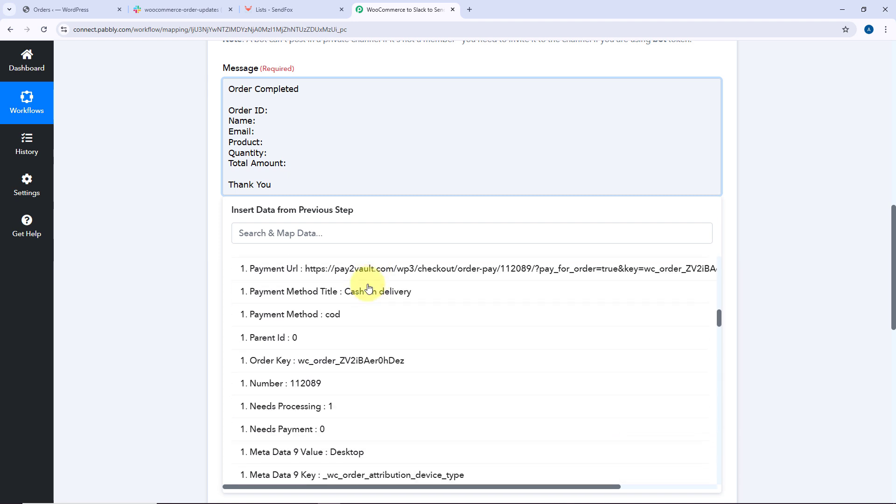
scroll(369, 287, "down", 7)
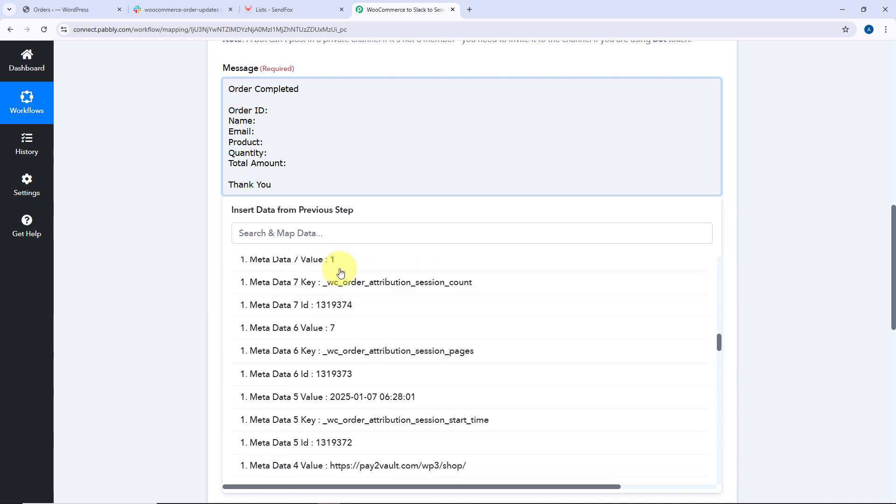
scroll(343, 276, "down", 16)
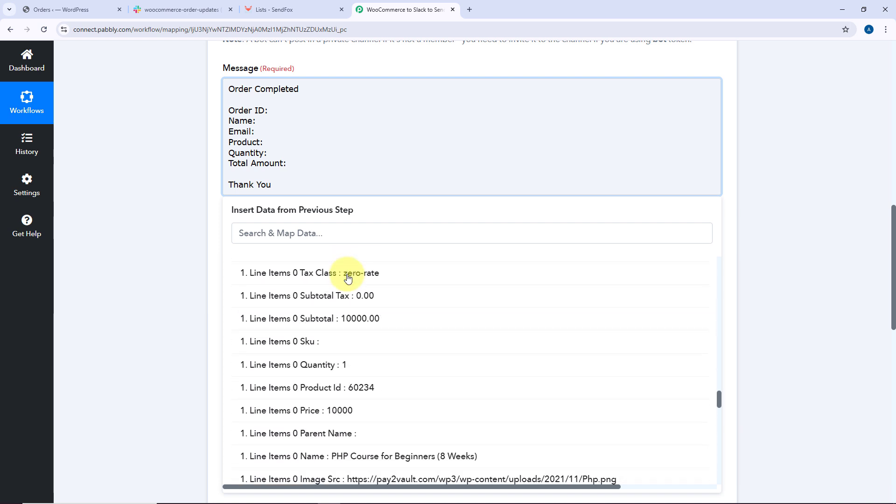
scroll(348, 276, "down", 5)
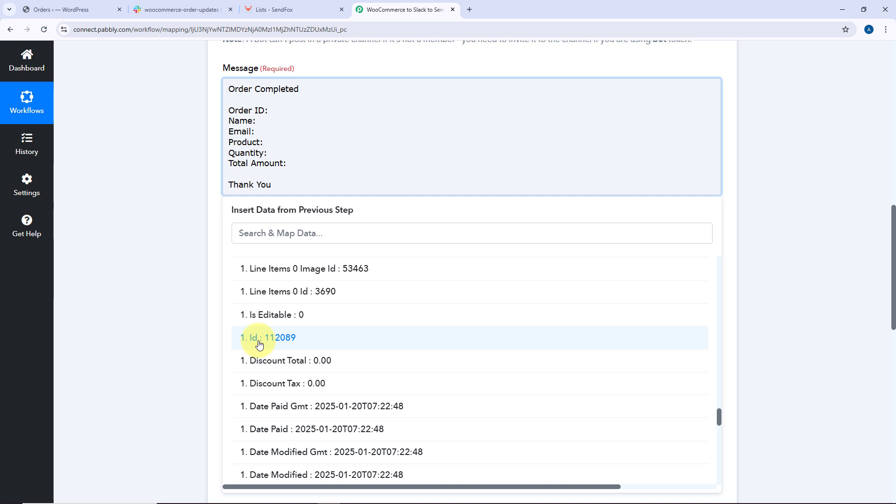
left_click(260, 344)
Map the billing first name and billing last name into the Name line
left_click(303, 128)
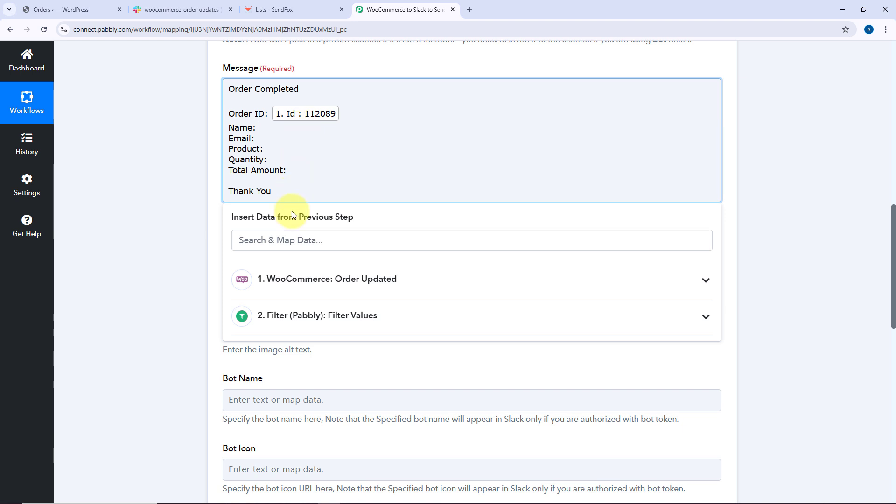
left_click(323, 279)
left_click(314, 241)
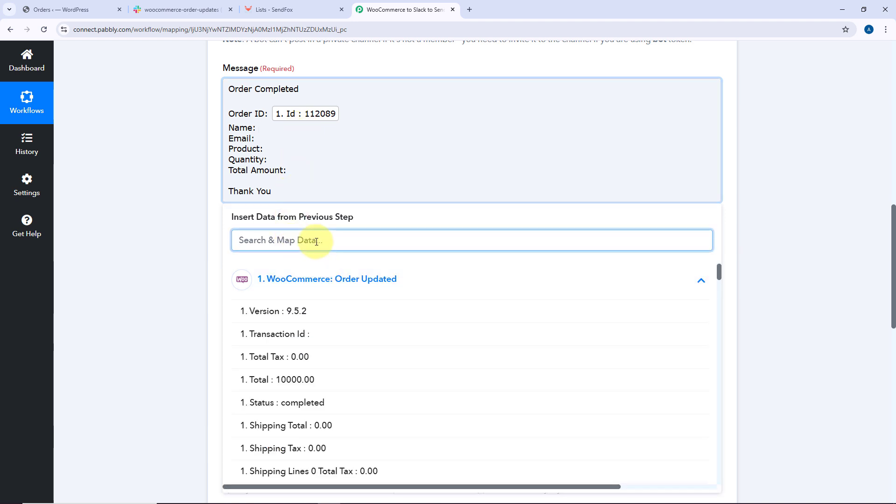
type("Name")
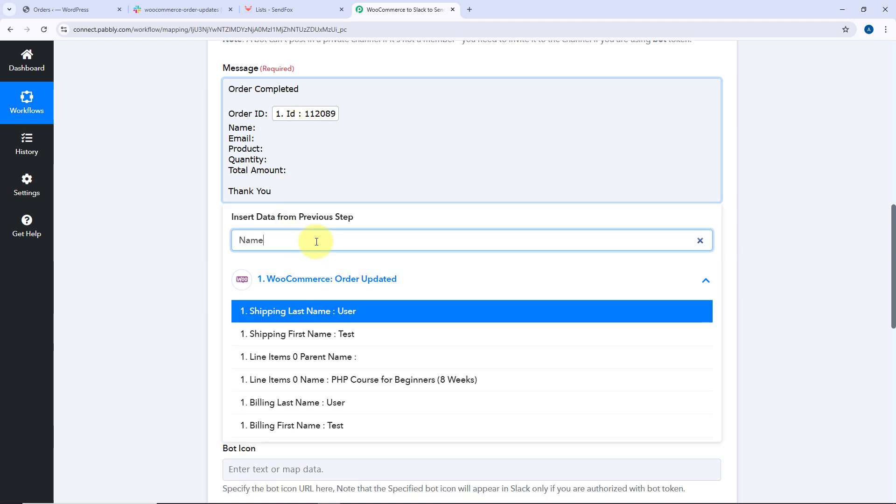
left_click(359, 424)
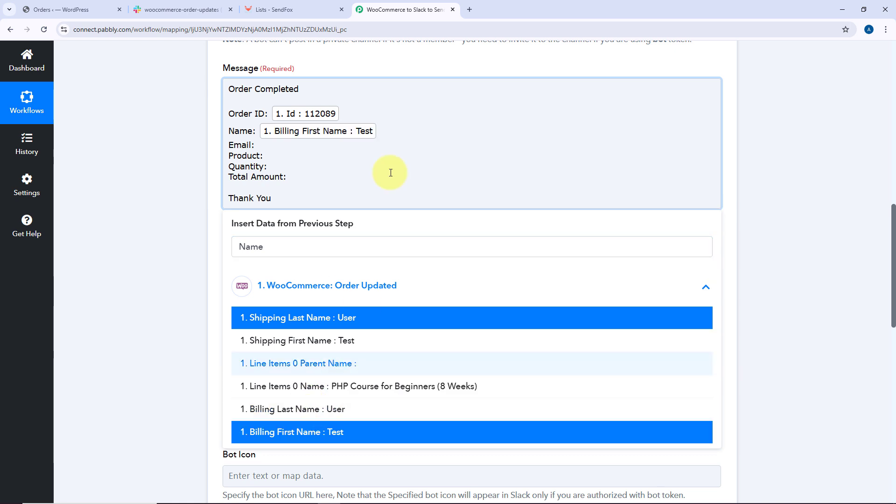
left_click(325, 412)
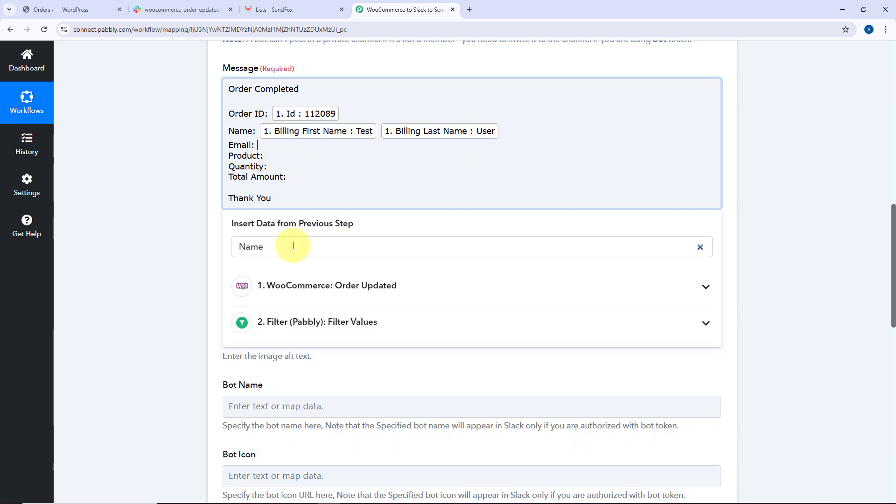
Search the trigger data for Email and map the billing email into the Email line
double_click(294, 246)
type("Email")
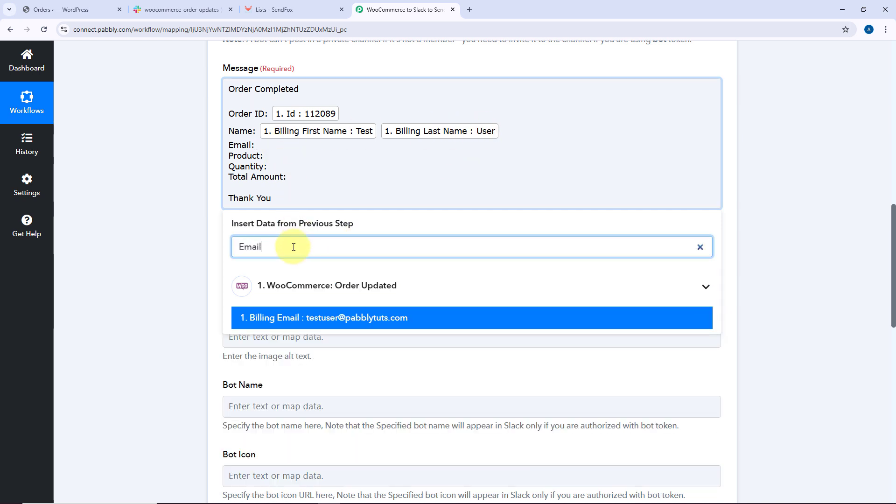
left_click(313, 319)
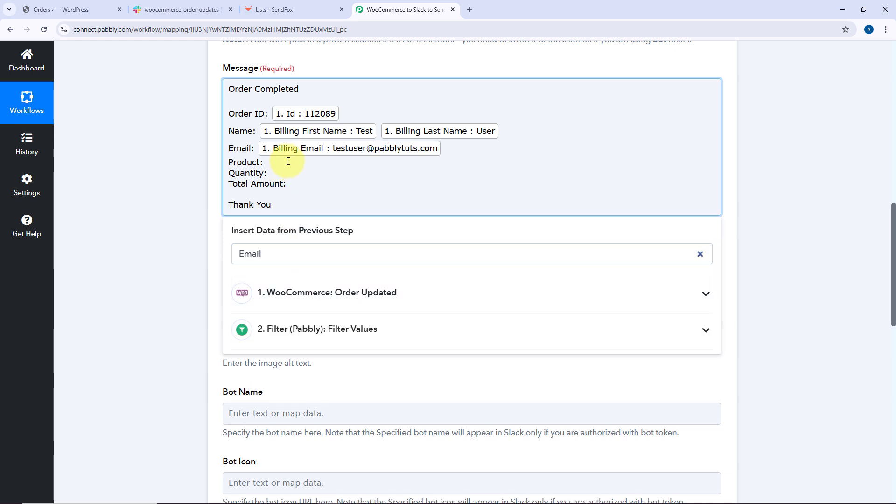
Search for Item and map Line Items 0 Name into the Product line
left_click(274, 254)
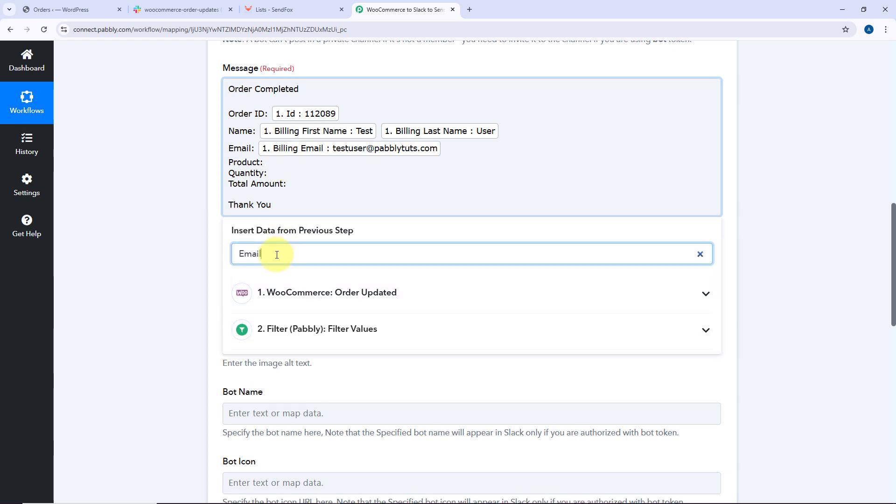
double_click(276, 254)
key("BackSpace")
type("e")
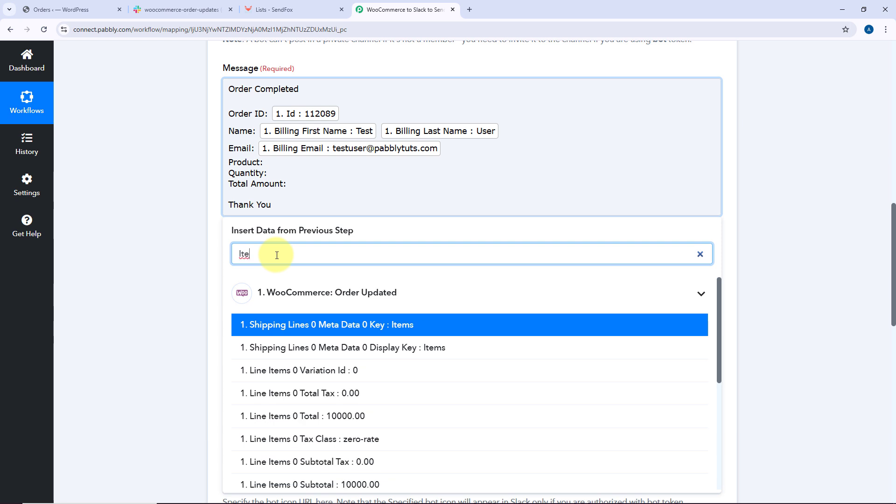
type("m")
scroll(320, 369, "down", 5)
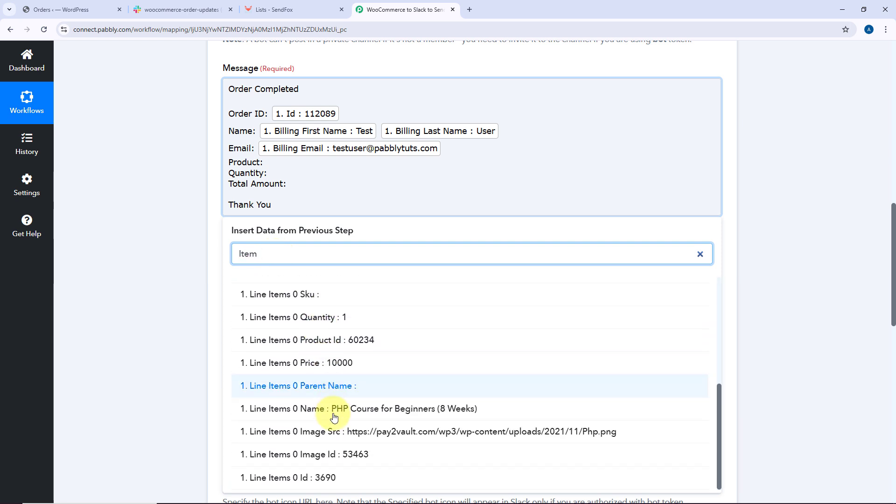
left_click(334, 415)
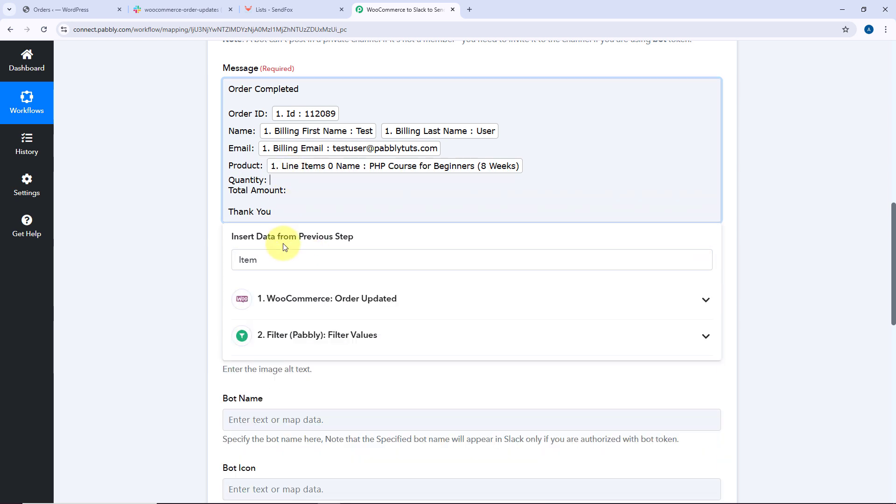
Search for Qua and map Line Items 0 Quantity into the Quantity line
left_click(280, 255)
double_click(280, 256)
type("Qu")
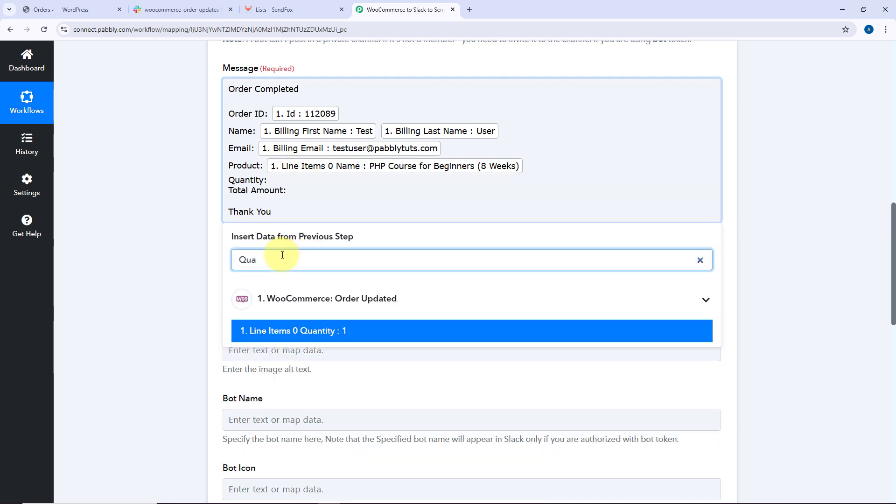
type("a")
left_click(296, 331)
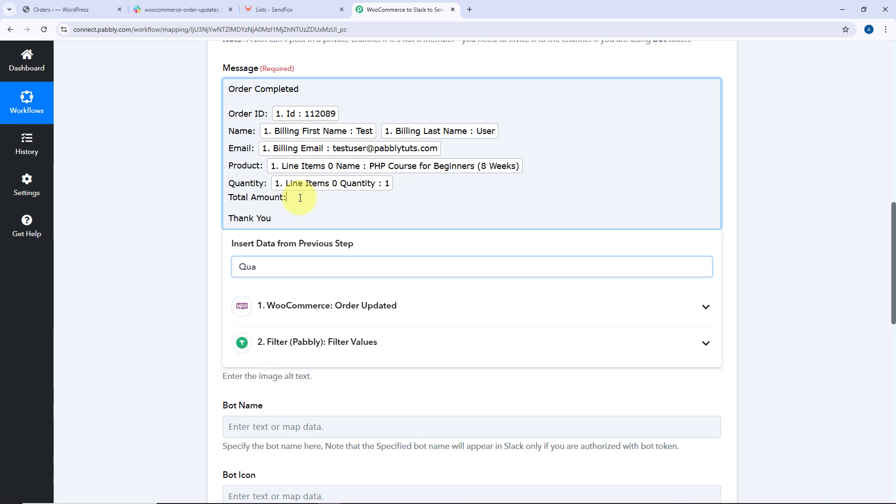
Map the order Total into the Total Amount line and close the data picker
left_click(296, 266)
key("BackSpace")
key("BackSpace")
key("BackSpace")
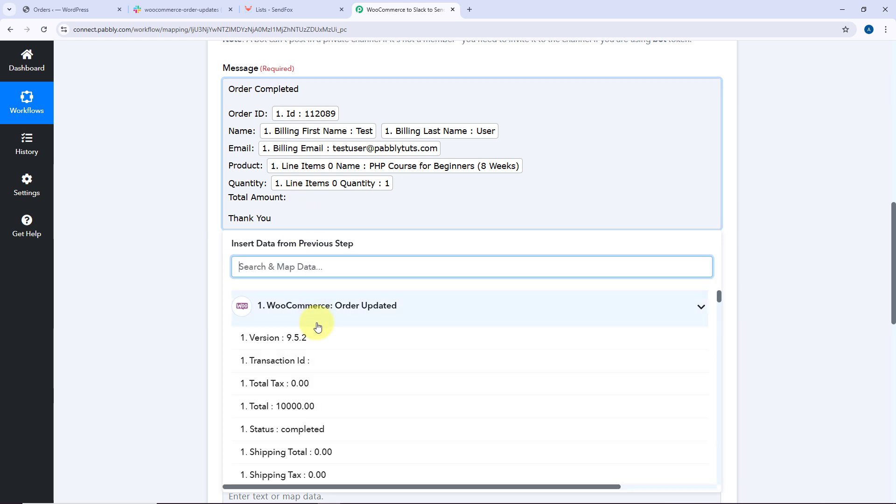
scroll(317, 327, "down", 3)
left_click(297, 312)
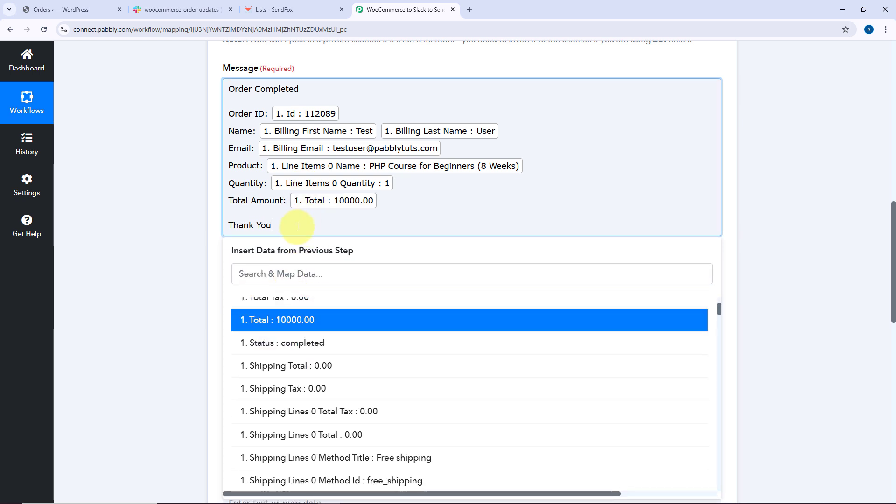
left_click(298, 227)
left_click(189, 196)
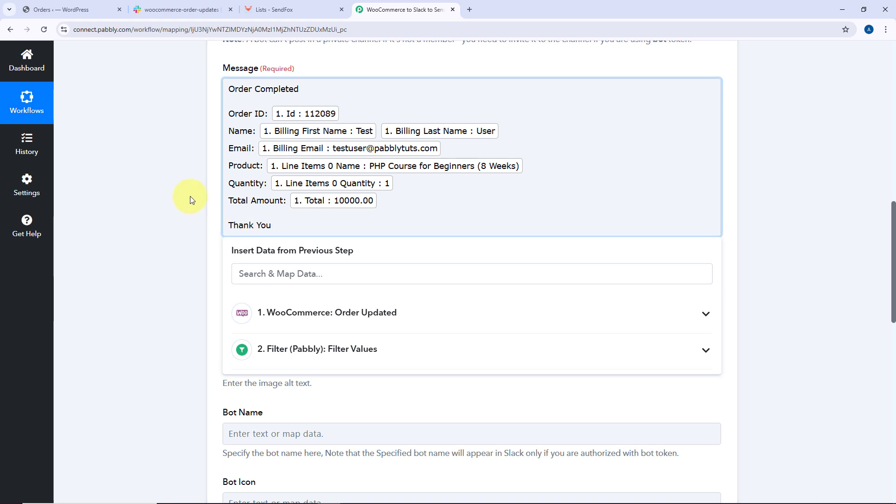
Review the completed message and the optional Slack message fields below it
scroll(202, 105, "up", 10)
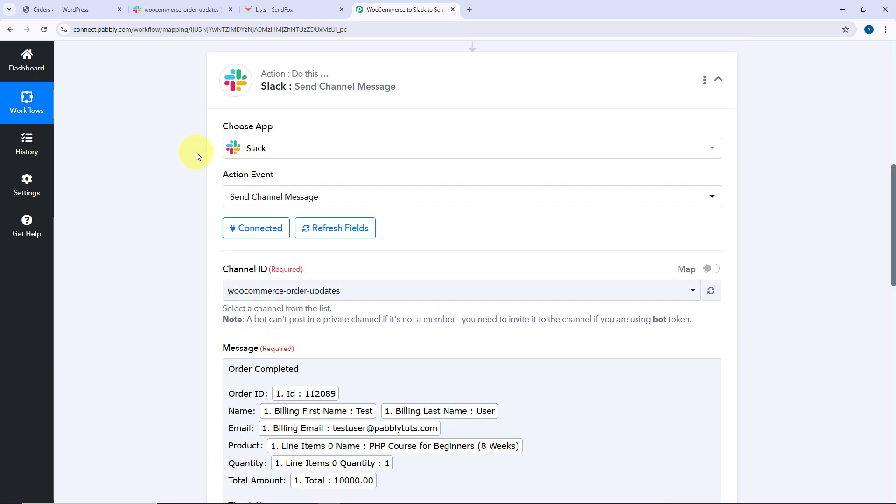
scroll(197, 109, "down", 10)
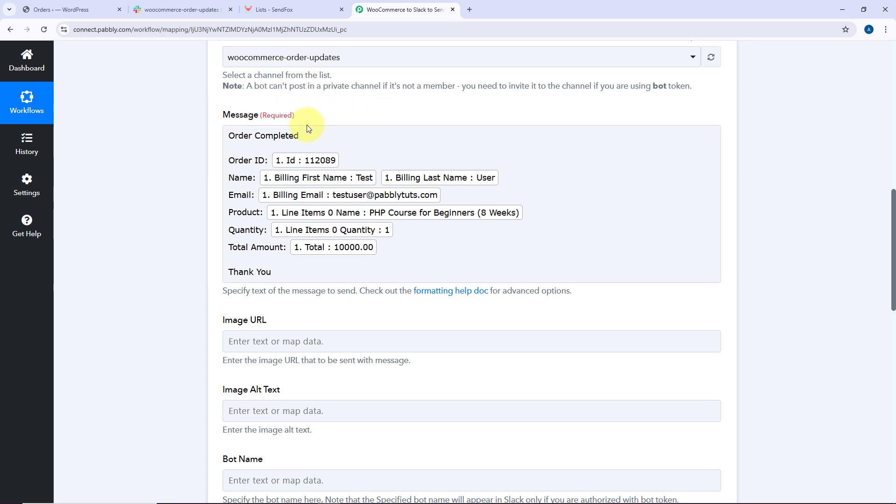
left_click(396, 153)
scroll(401, 149, "down", 4)
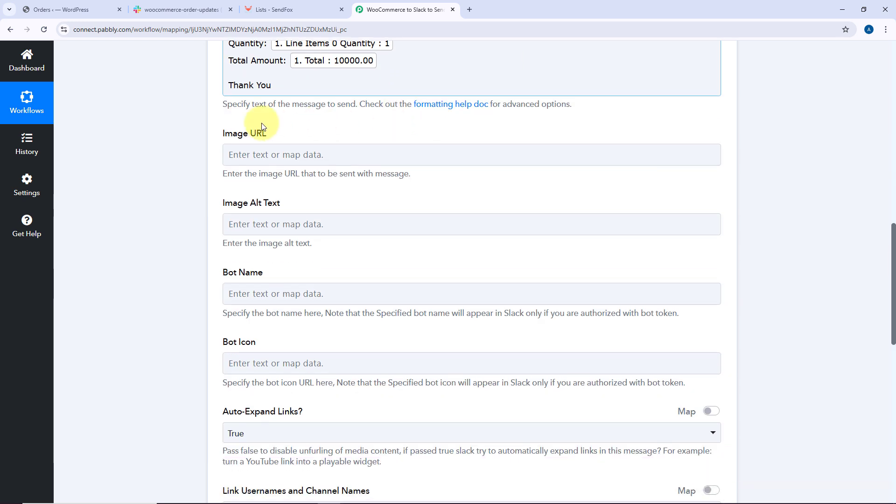
left_click(234, 142)
left_click(238, 121)
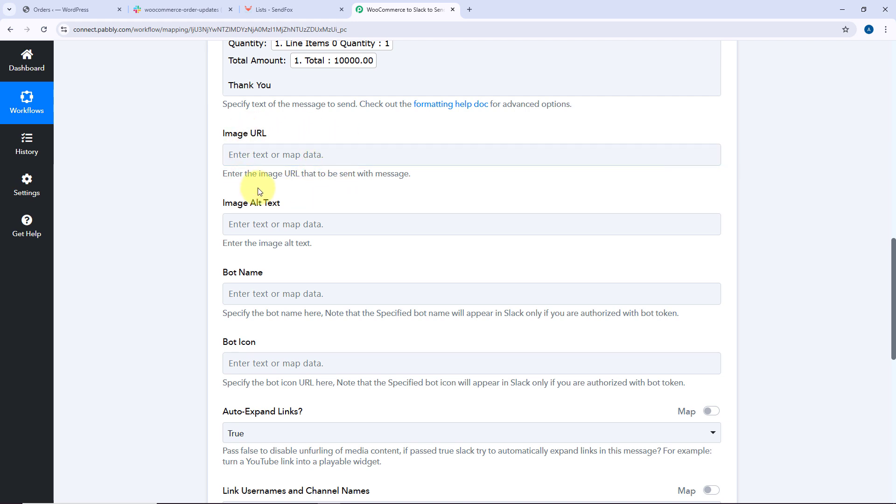
scroll(260, 184, "down", 4)
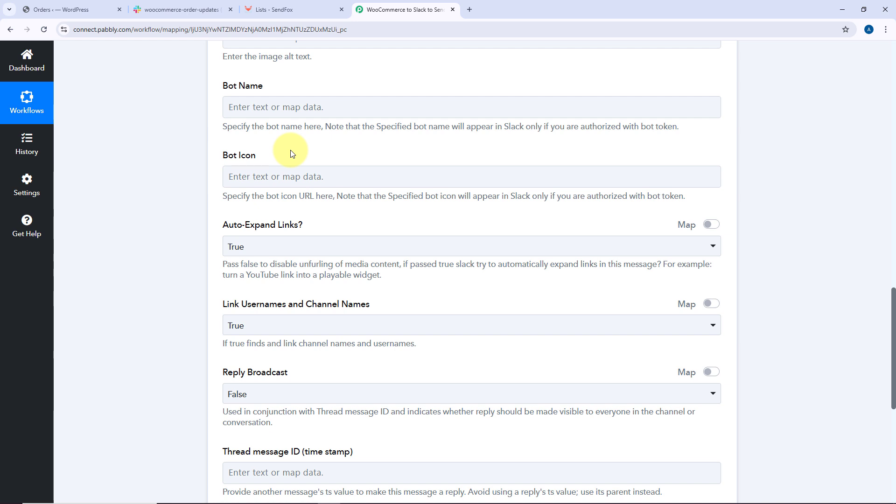
Set the bot name to WooCommerce
left_click(283, 112)
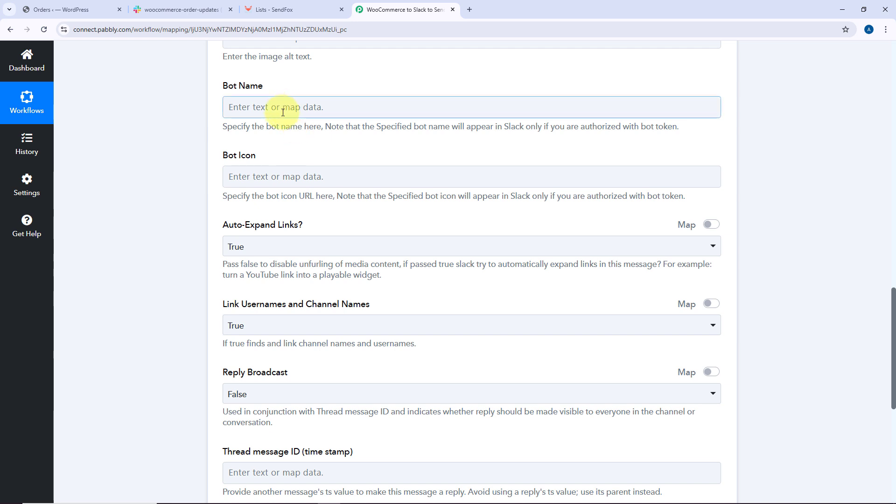
left_click(264, 176)
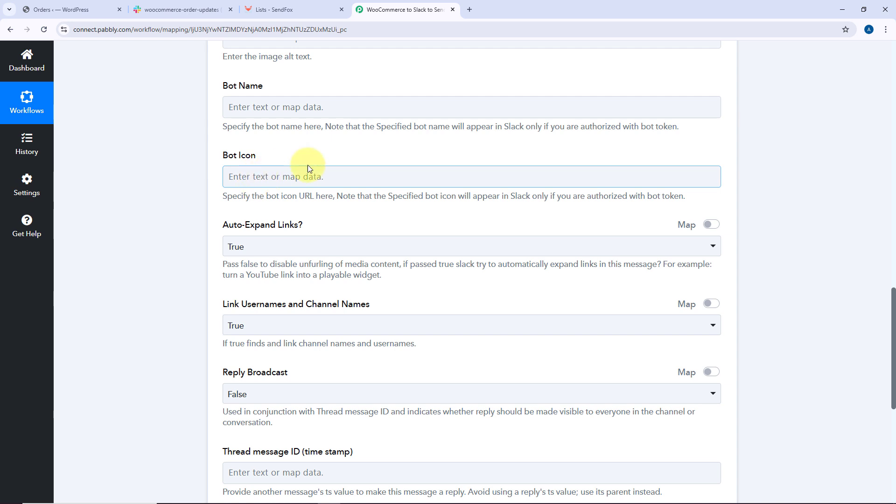
left_click(280, 111)
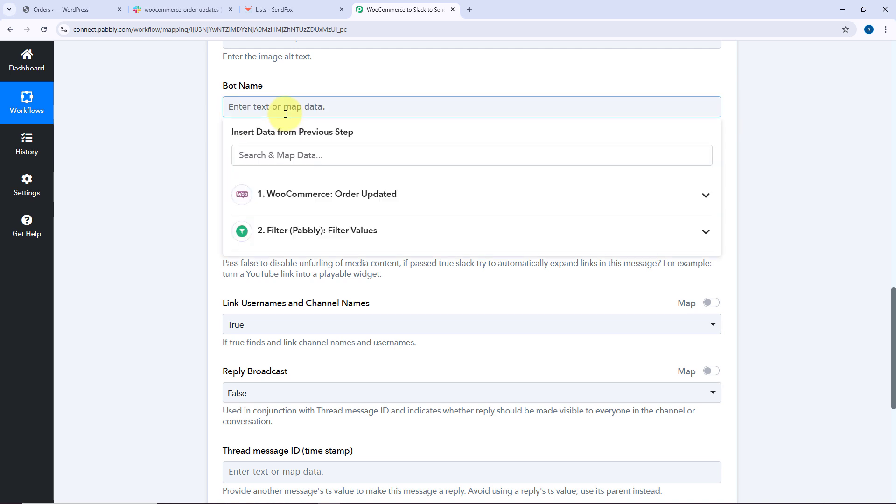
type("WooCome")
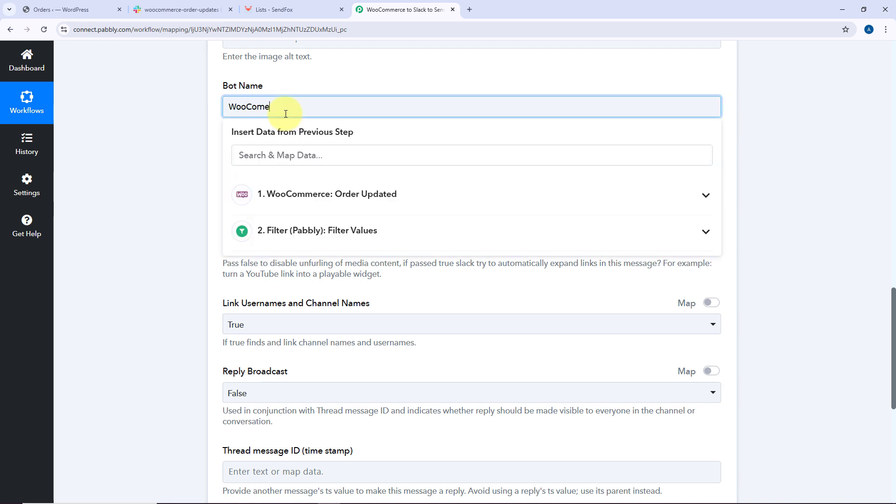
type("rce")
left_click(265, 107)
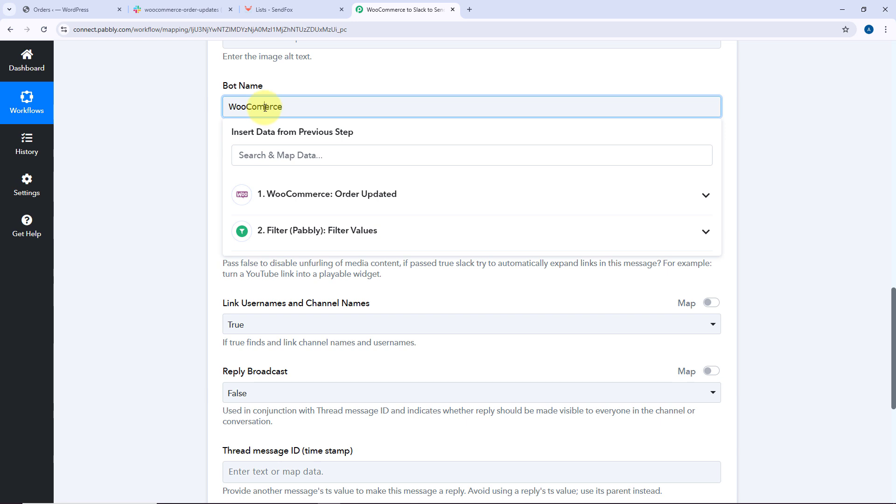
type("m")
left_click(292, 80)
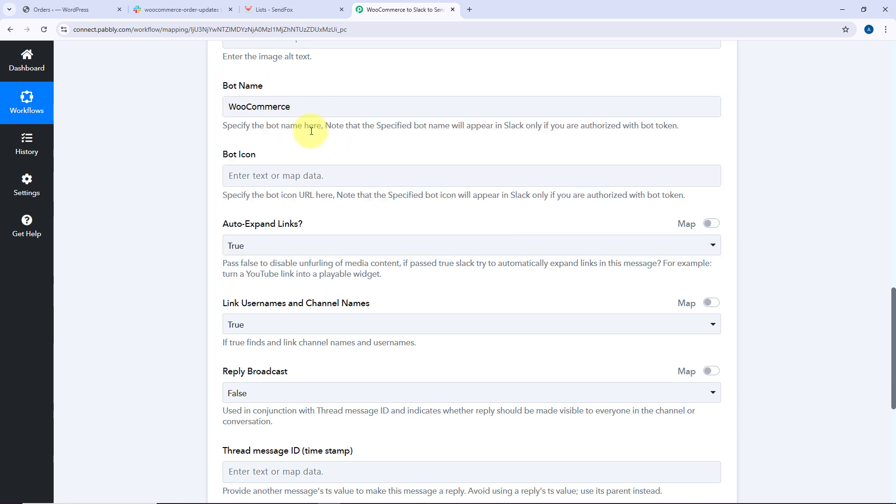
Save the Slack action and send a test request
scroll(311, 130, "down", 1)
scroll(312, 130, "down", 2)
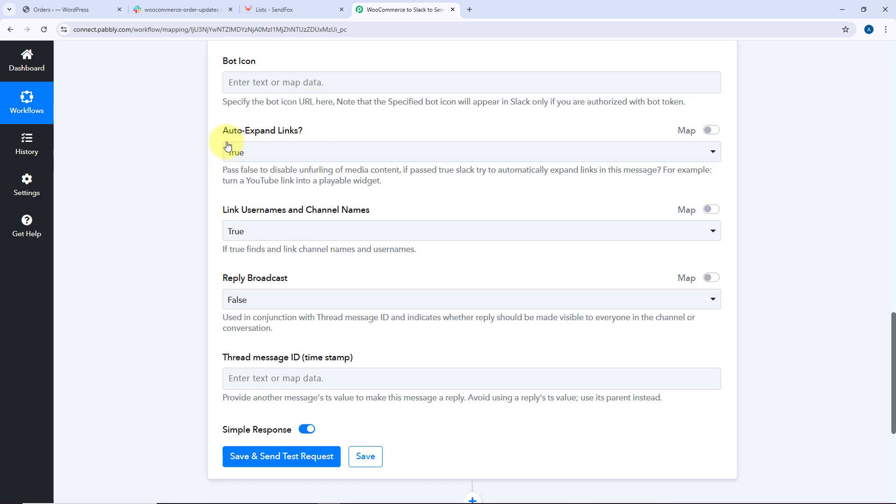
left_click(348, 229)
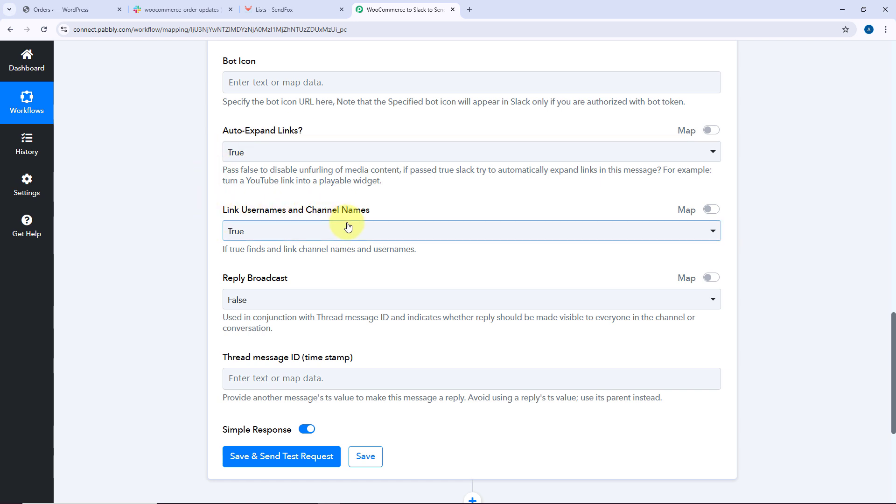
left_click(256, 262)
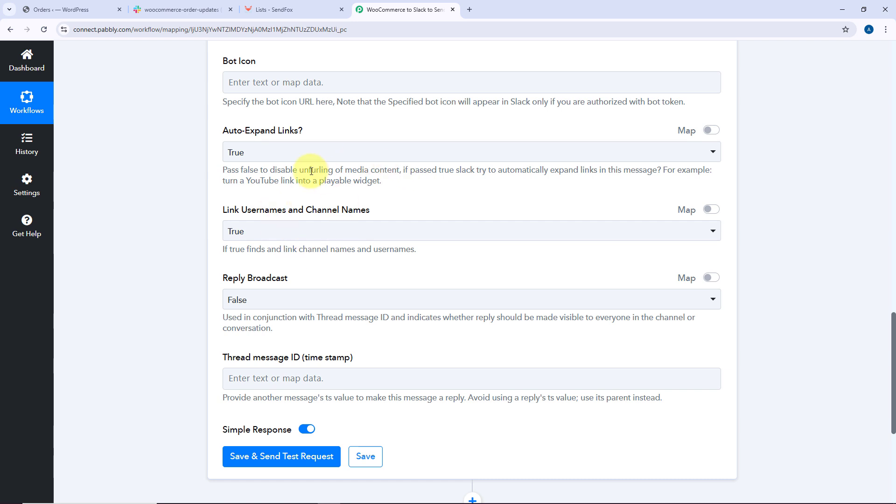
left_click(293, 231)
scroll(293, 228, "down", 3)
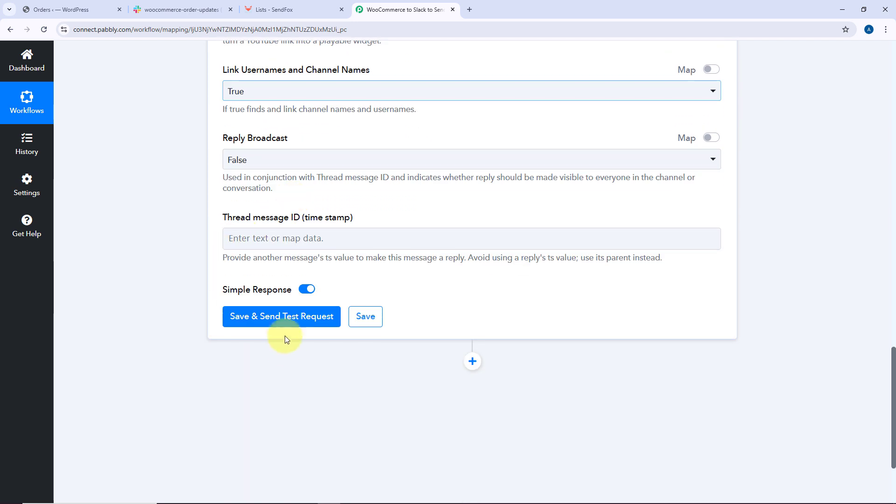
left_click(286, 321)
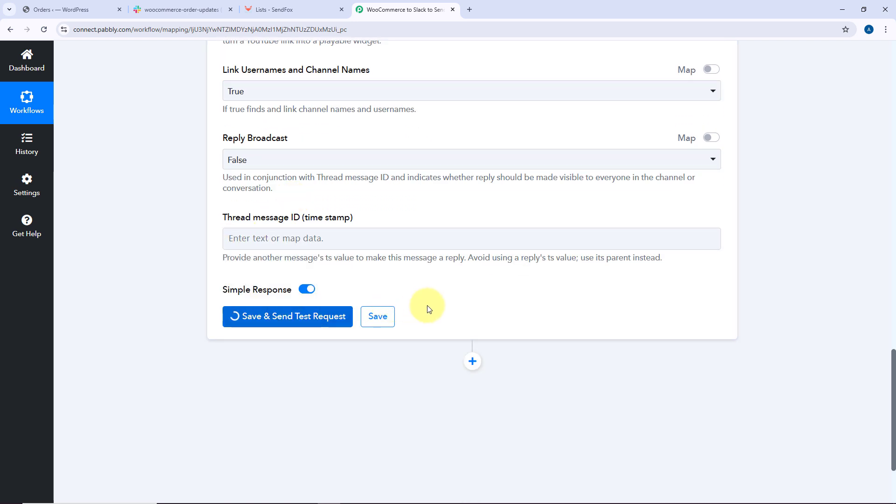
Review the test response and check the posted order message in the Slack channel
scroll(426, 305, "down", 3)
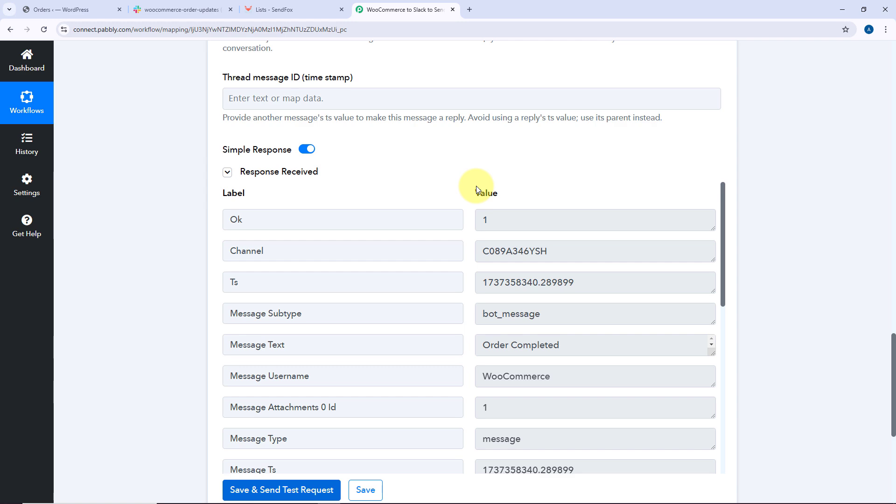
scroll(452, 205, "down", 2)
scroll(419, 185, "up", 5)
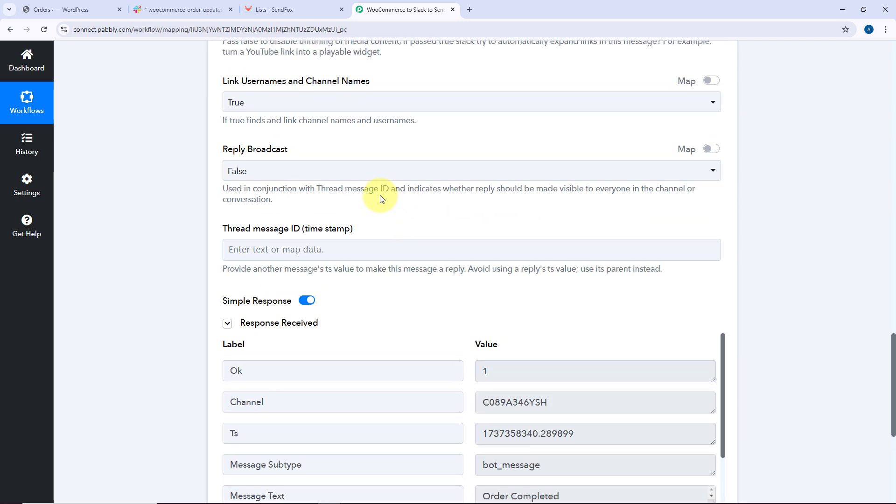
scroll(381, 199, "up", 15)
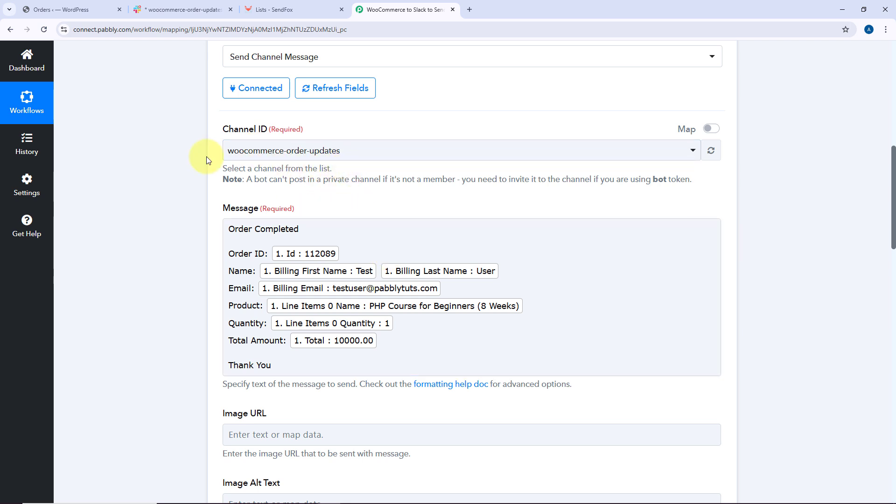
left_click(192, 9)
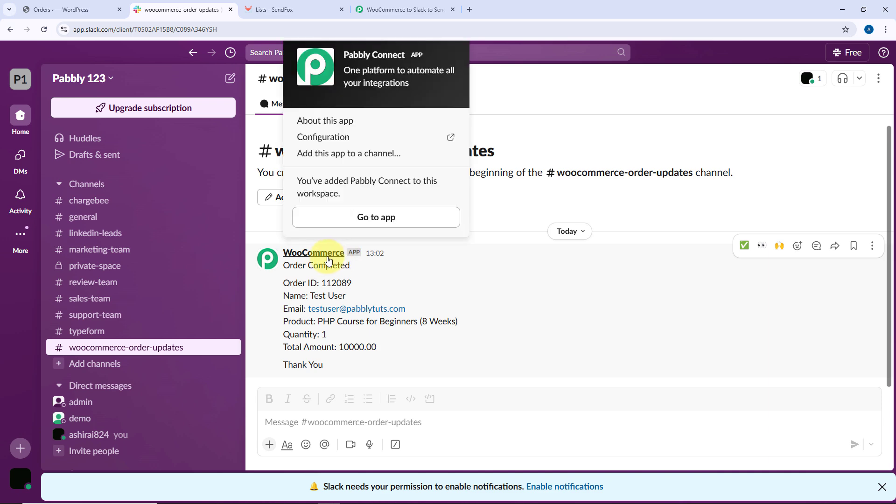
left_click(404, 9)
scroll(277, 260, "down", 3)
scroll(277, 259, "down", 2)
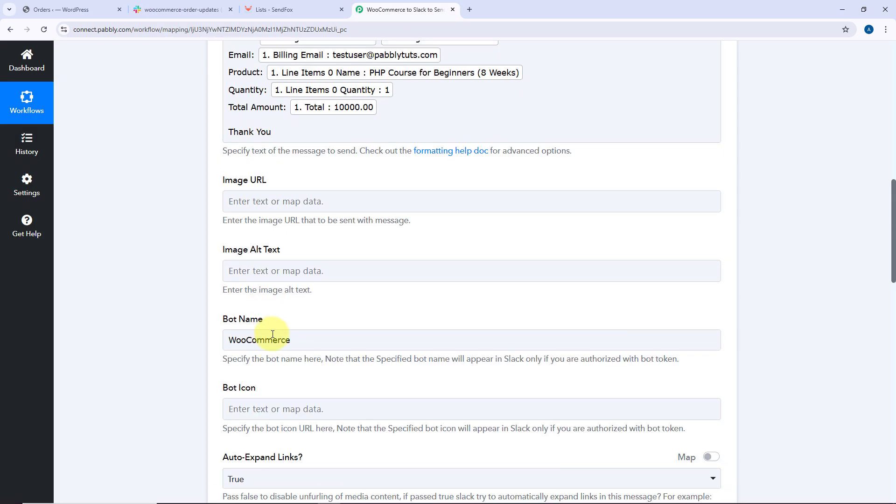
left_click(216, 10)
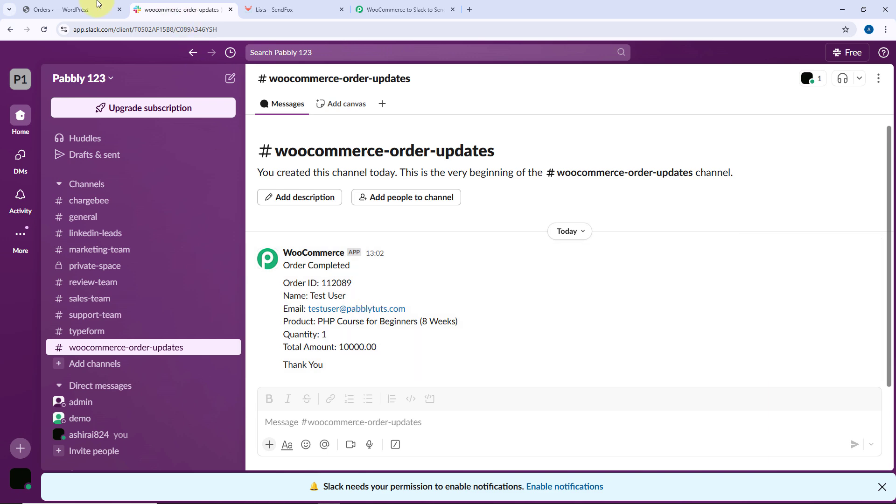
left_click(99, 8)
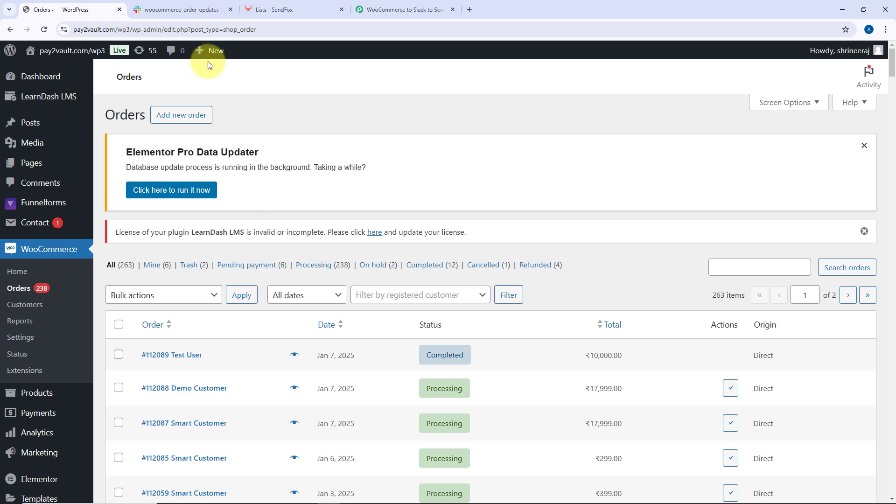
Collapse the Slack Send Channel Message action step
left_click(432, 9)
scroll(396, 200, "up", 10)
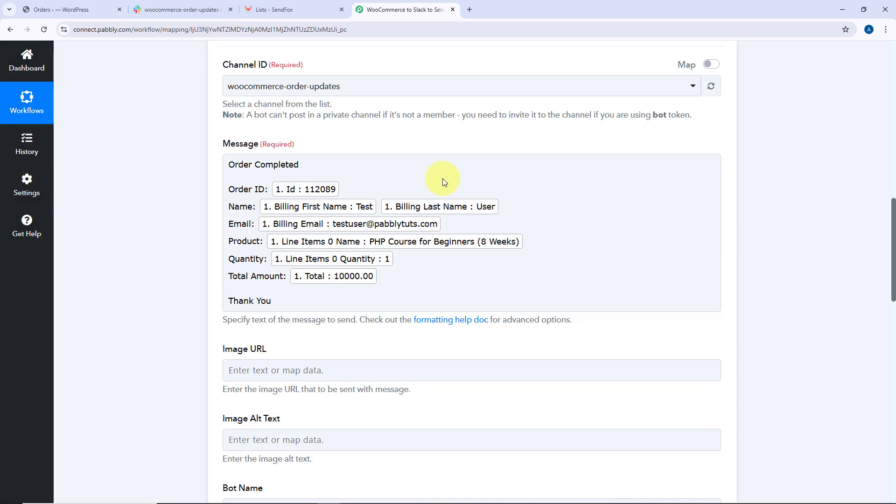
left_click(447, 185)
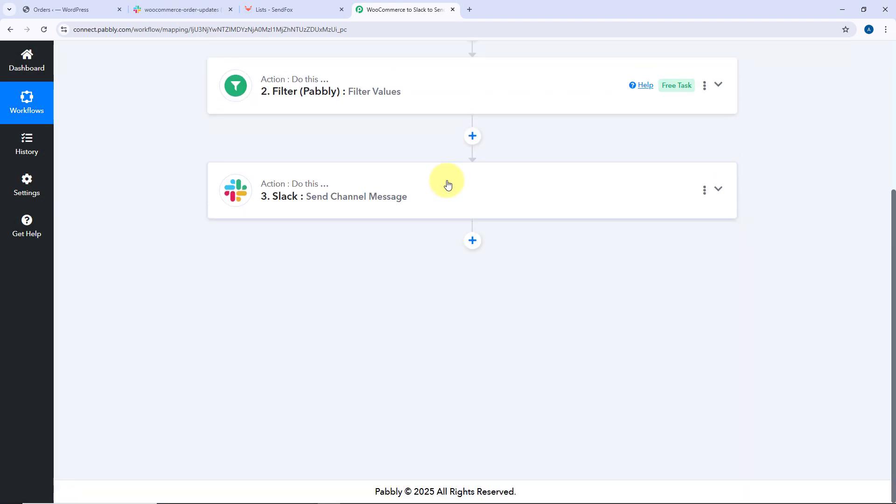
Add a new action step below Slack and choose the SendFox app
left_click(275, 9)
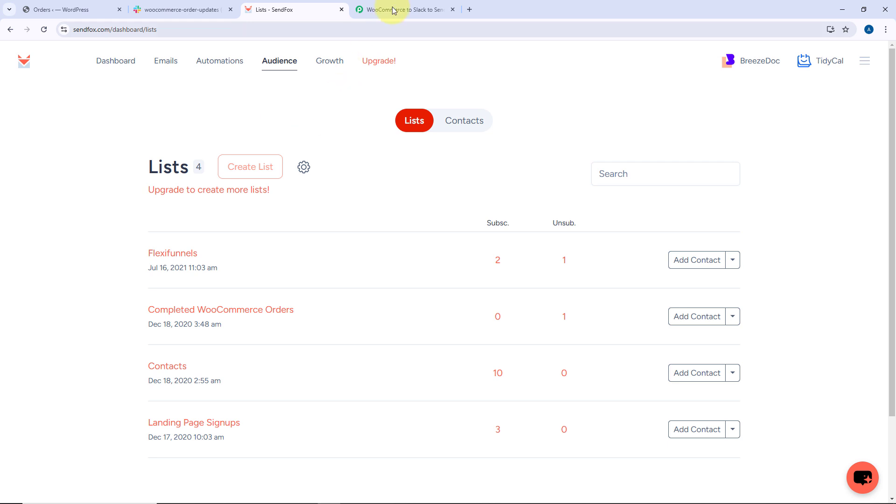
left_click(407, 8)
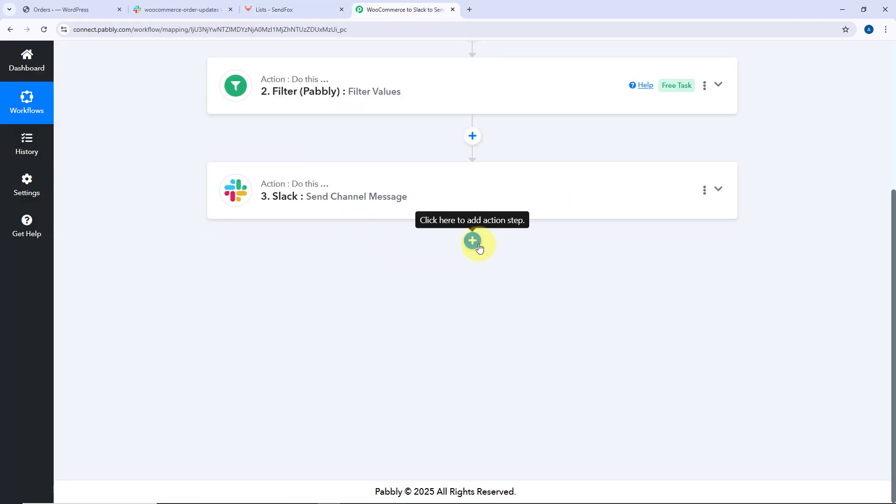
left_click(479, 245)
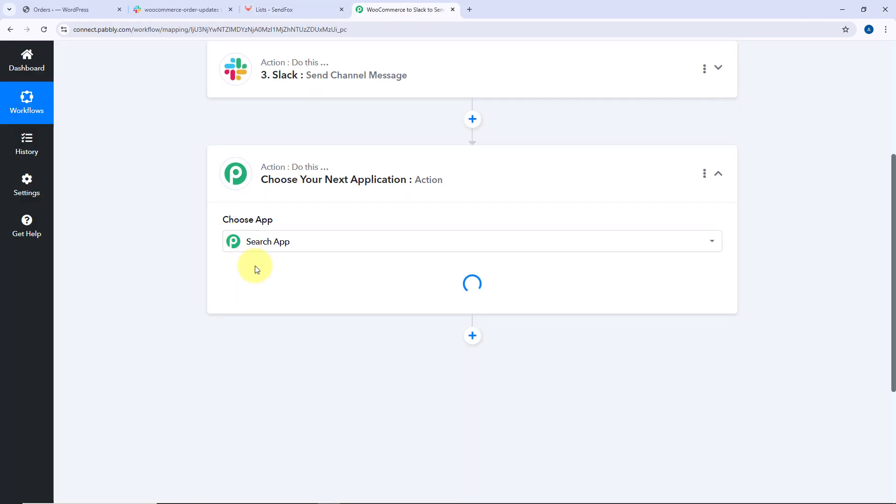
left_click(262, 242)
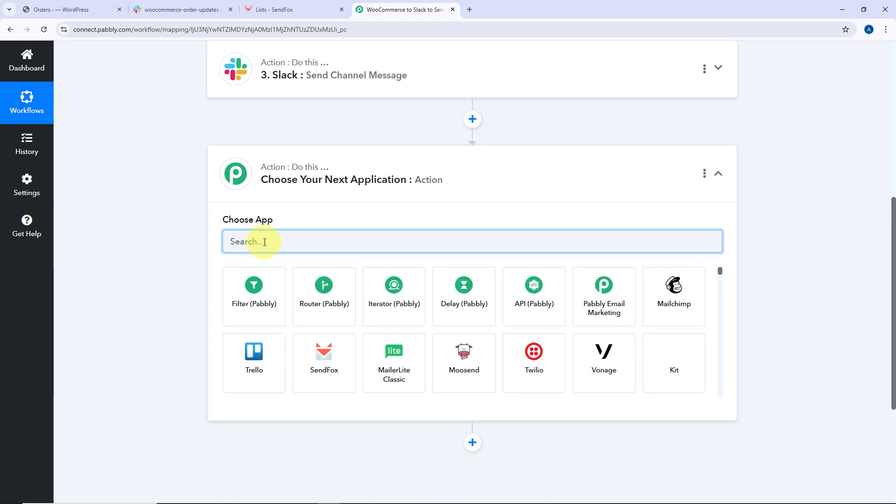
type("SendFox")
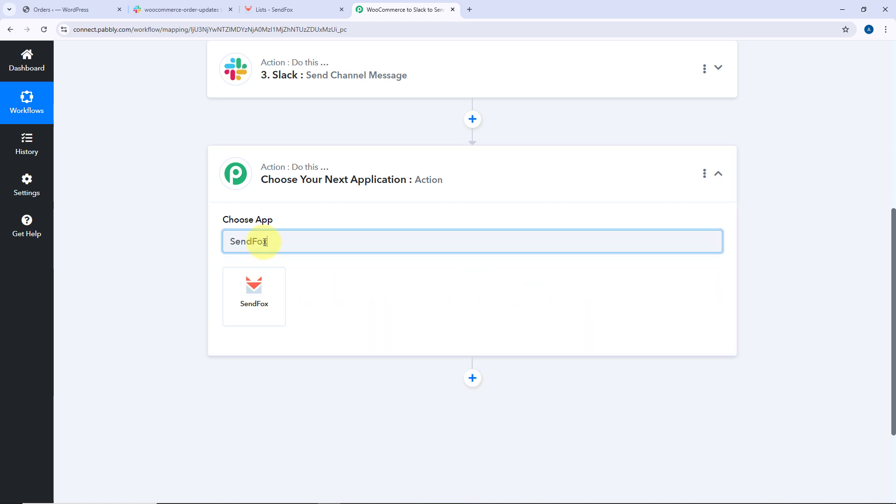
left_click(244, 296)
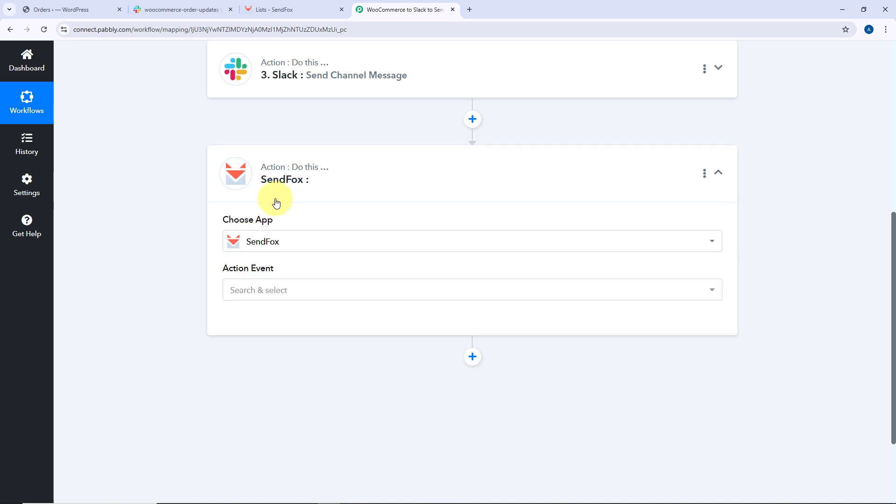
Set the SendFox action event to Add Contact to List and open a new connection
scroll(195, 261, "down", 2)
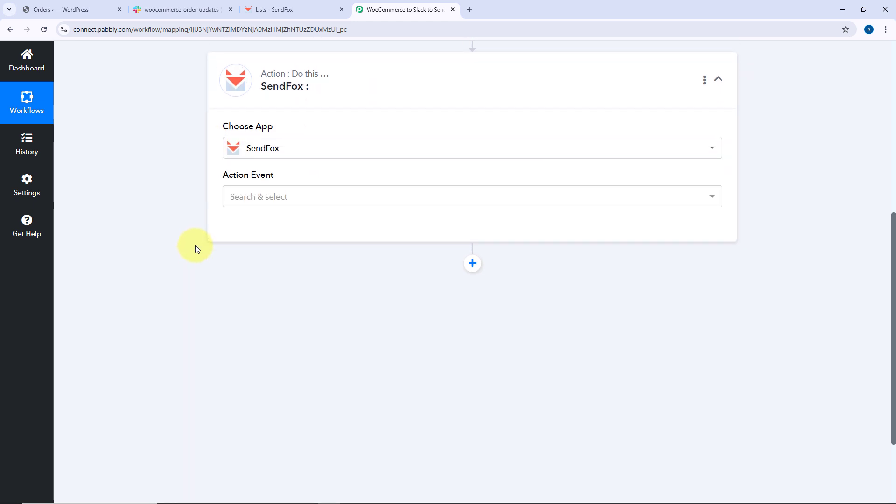
left_click(318, 196)
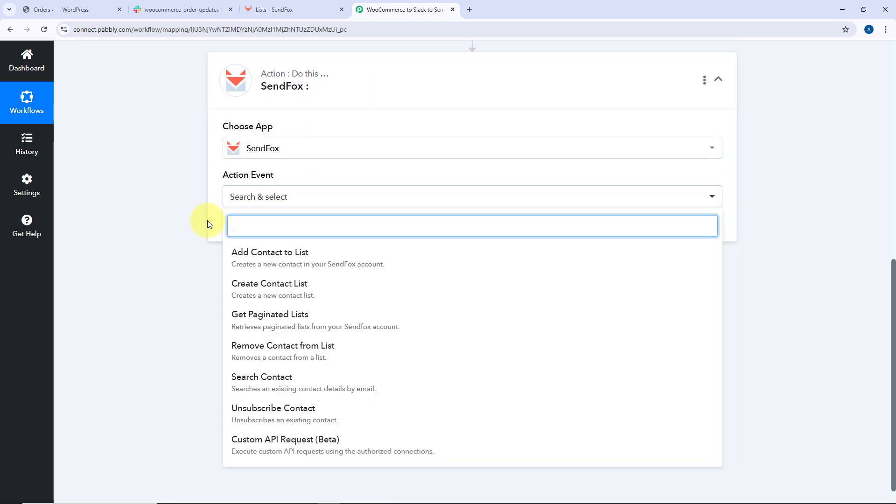
left_click(306, 252)
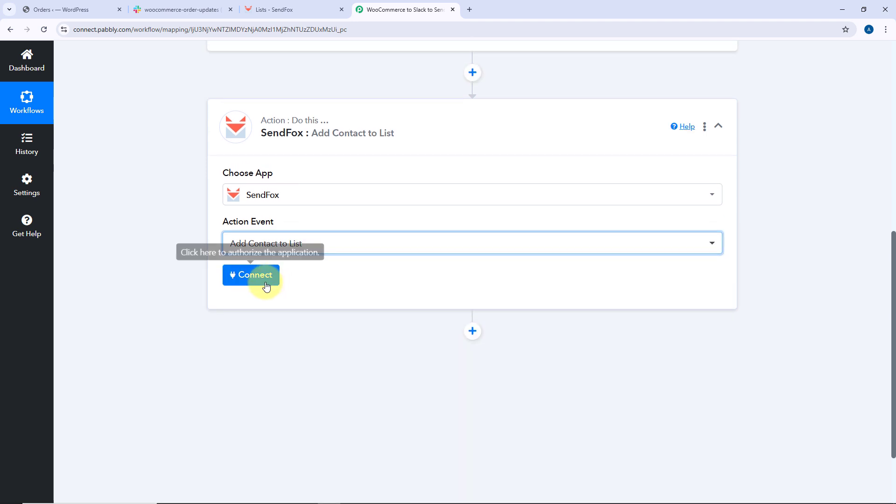
left_click(259, 277)
left_click(412, 156)
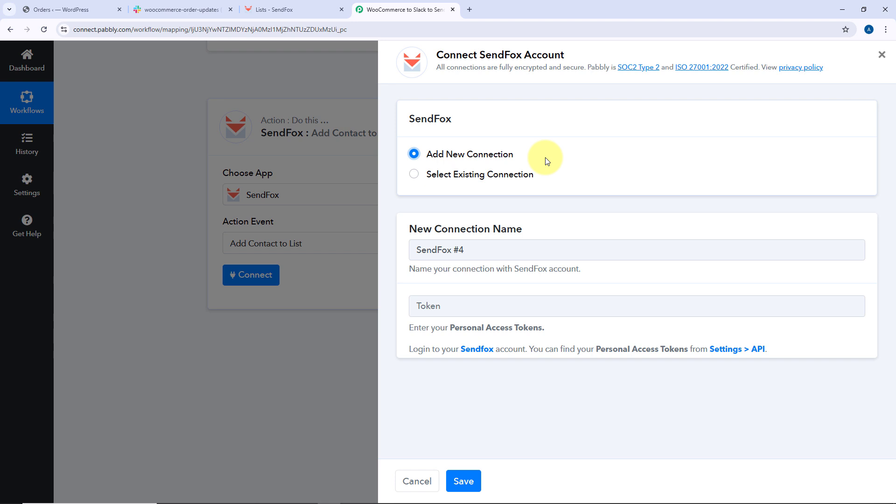
left_click(453, 305)
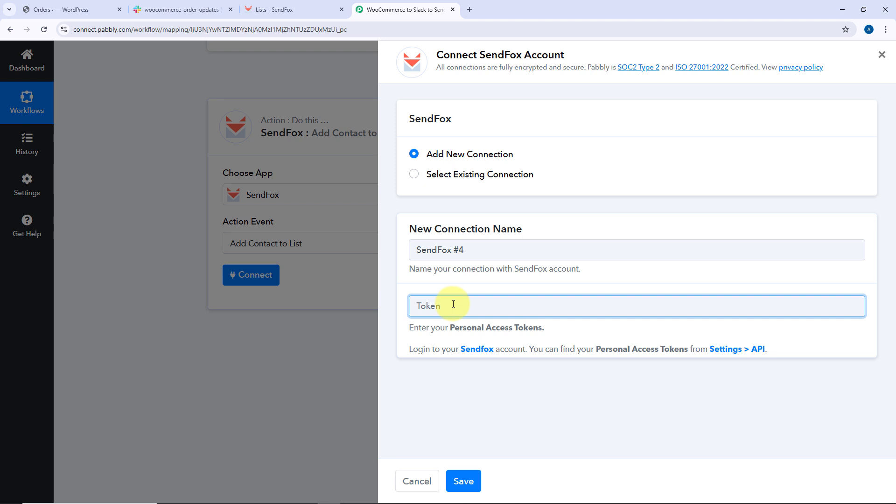
In SendFox API settings, create a new personal access token named Pabbly Connect
left_click(295, 10)
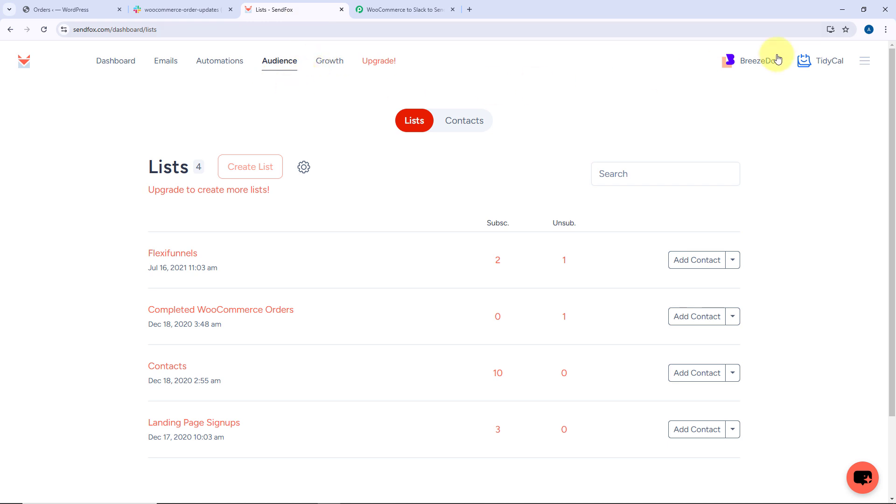
left_click(866, 62)
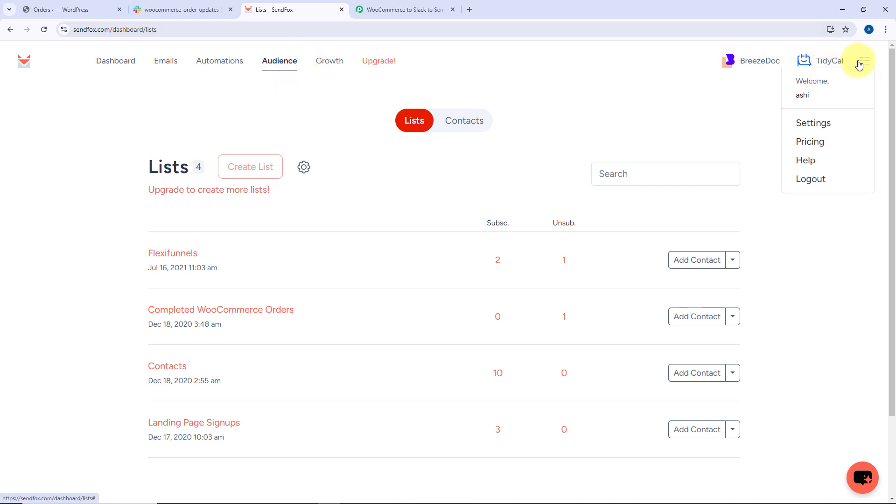
left_click(814, 125)
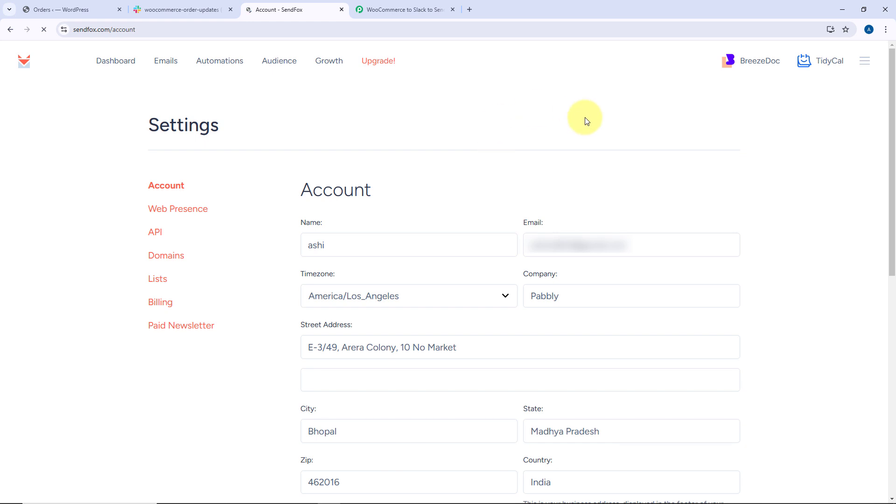
left_click(154, 238)
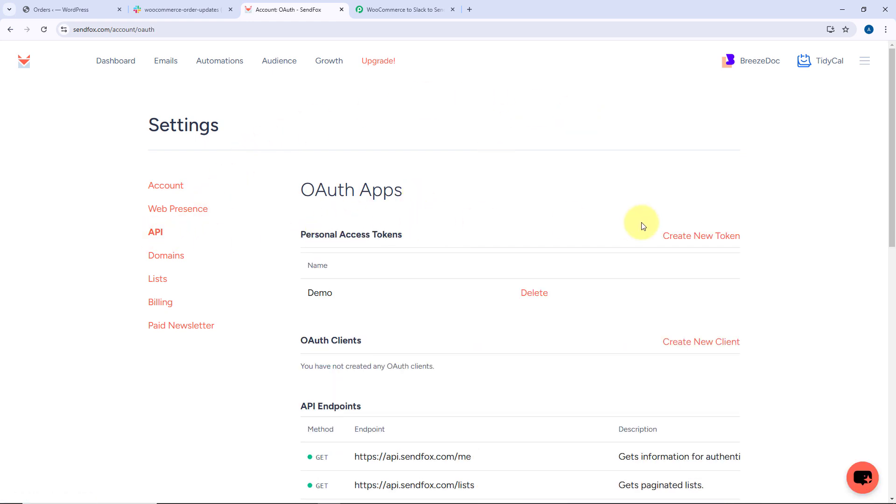
left_click(677, 236)
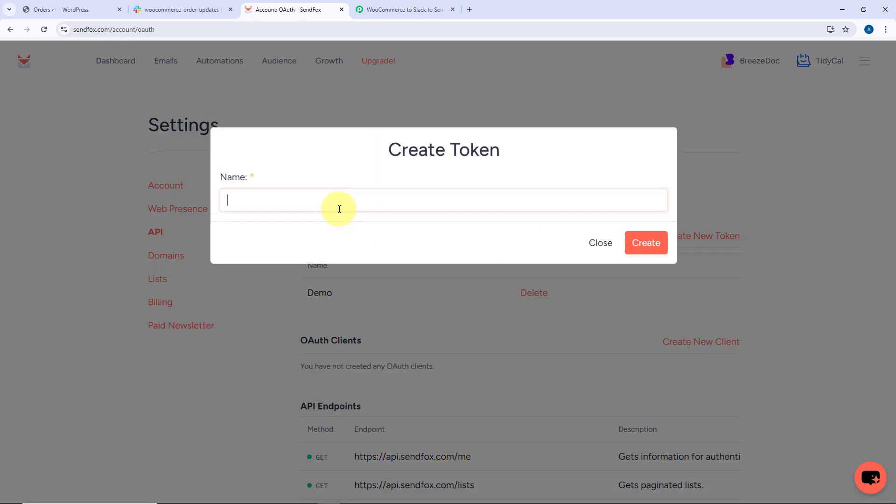
left_click(339, 208)
type("Pabbly Connect")
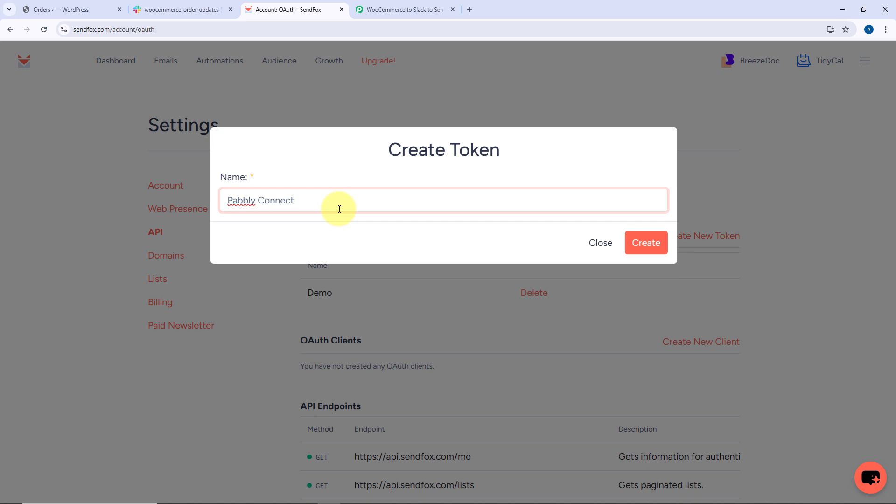
left_click(646, 242)
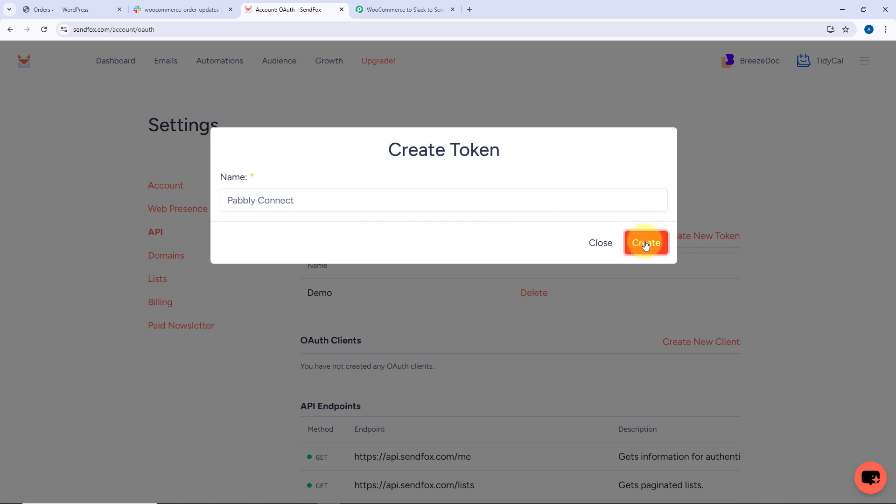
Copy the new personal access token and paste it into the SendFox connection's Token field
left_click_drag(486, 217, 429, 211)
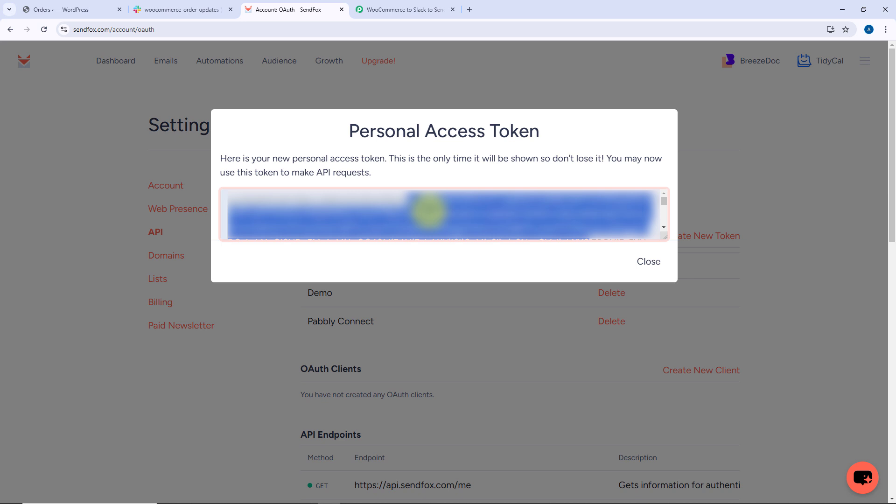
key("ctrl+a")
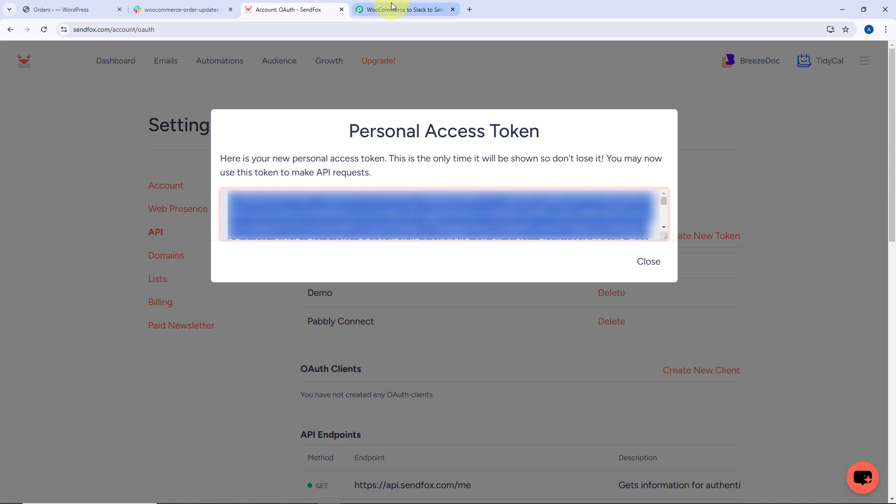
left_click(373, 9)
left_click(476, 304)
key("ctrl+v")
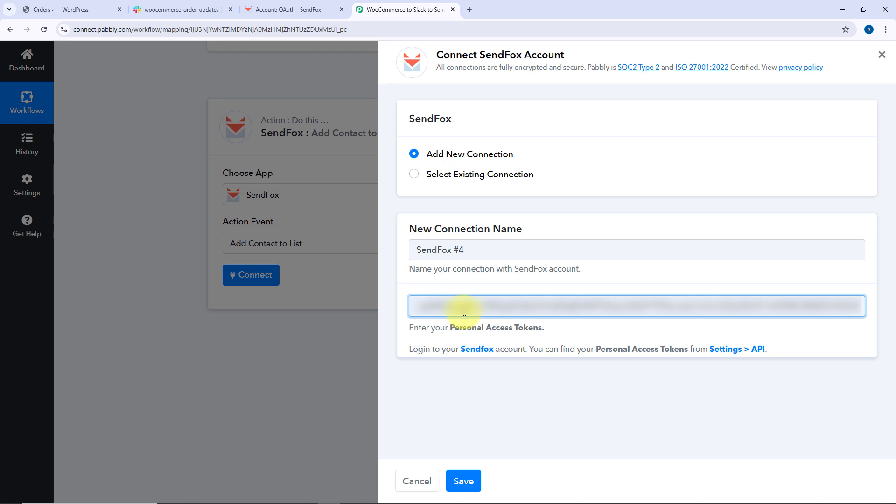
Save the SendFox connection and open the Contact List choices
left_click(462, 482)
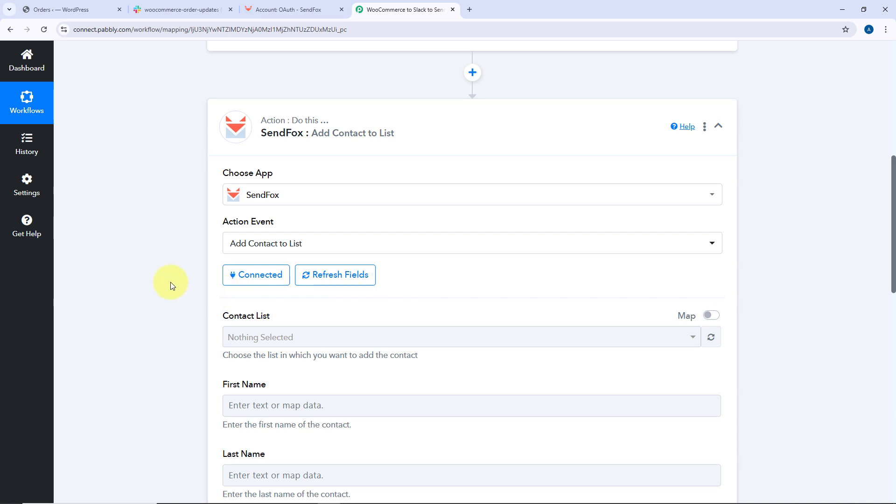
scroll(169, 282, "down", 2)
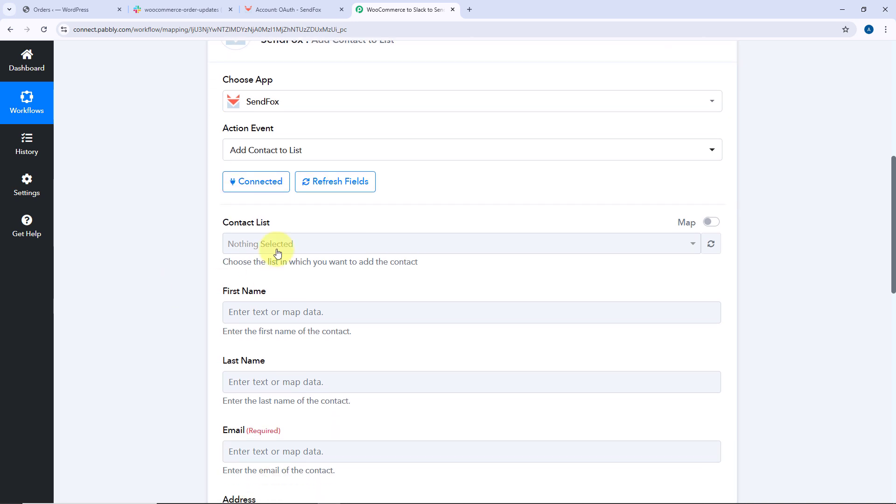
left_click(419, 242)
scroll(234, 238, "down", 1)
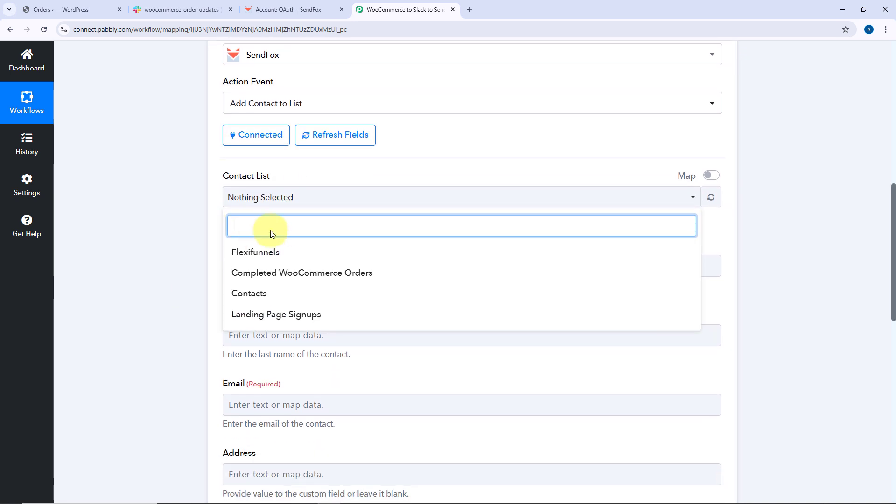
Switch to SendFox, close the token dialog and review the audience lists there before returning
left_click(288, 9)
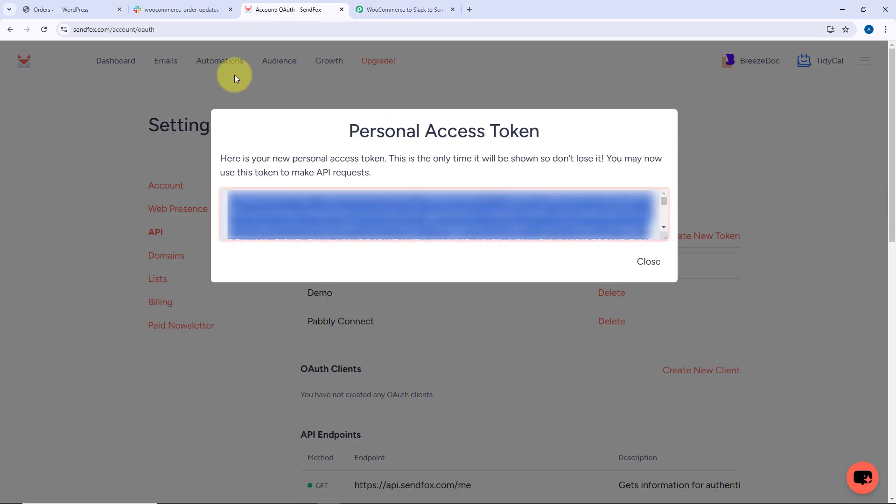
left_click(256, 84)
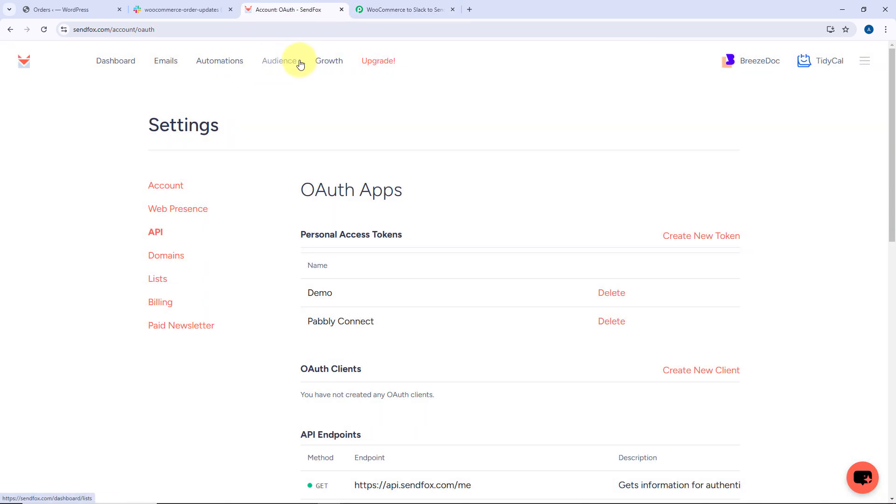
scroll(216, 126, "down", 2)
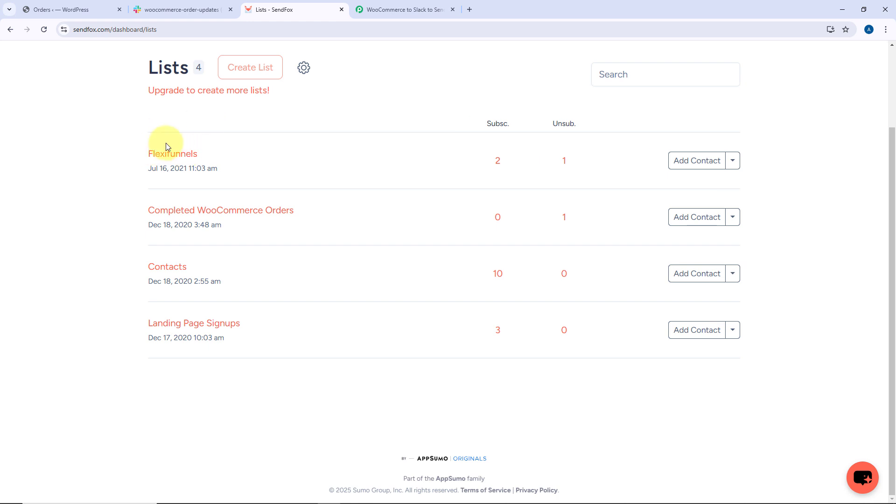
left_click(402, 9)
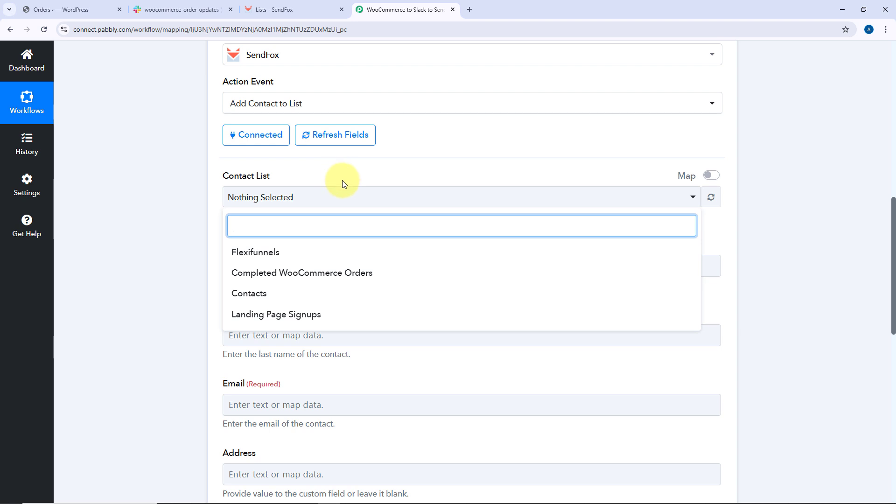
Select Completed WooCommerce Orders as the SendFox contact list
left_click(278, 279)
left_click(203, 200)
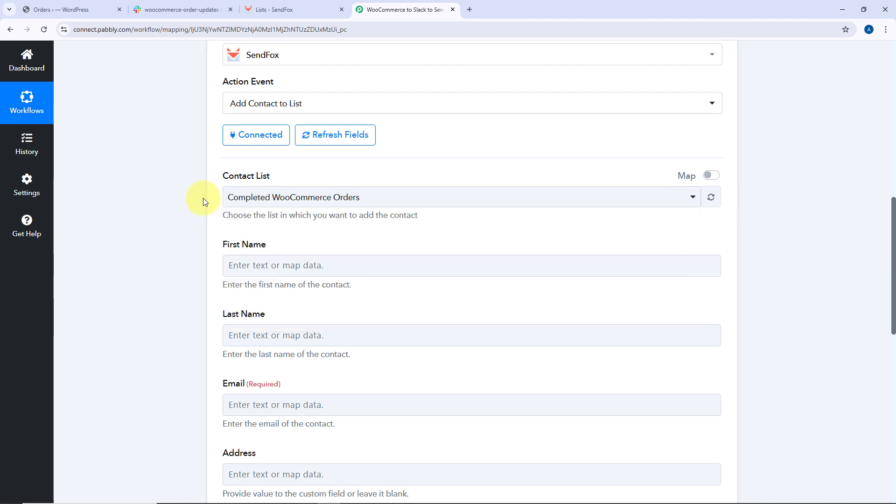
scroll(203, 193, "down", 1)
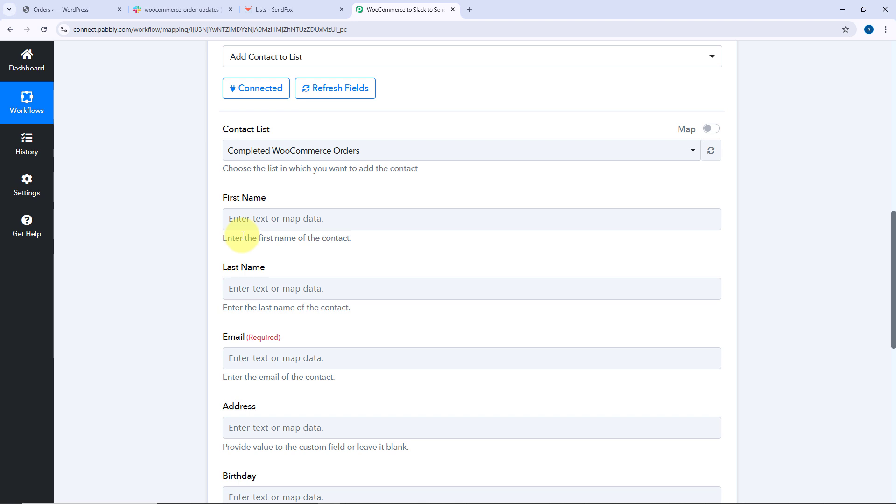
scroll(242, 236, "down", 1)
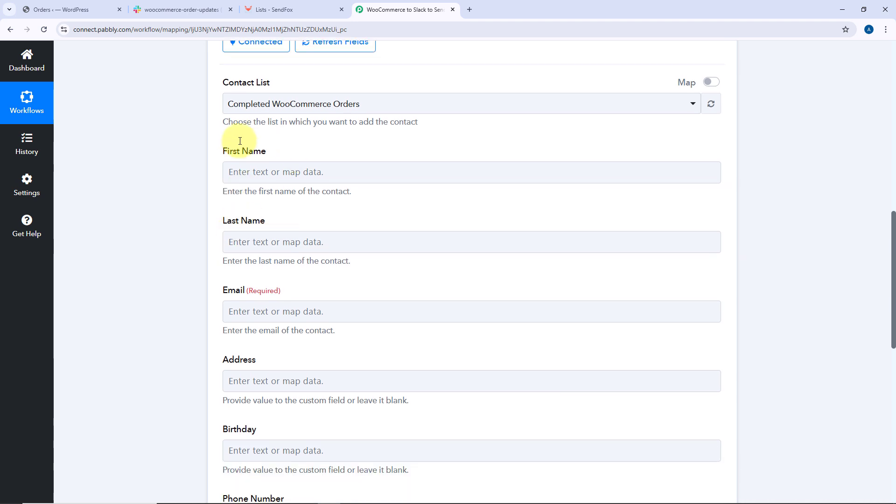
scroll(385, 231, "up", 6)
scroll(385, 231, "up", 6)
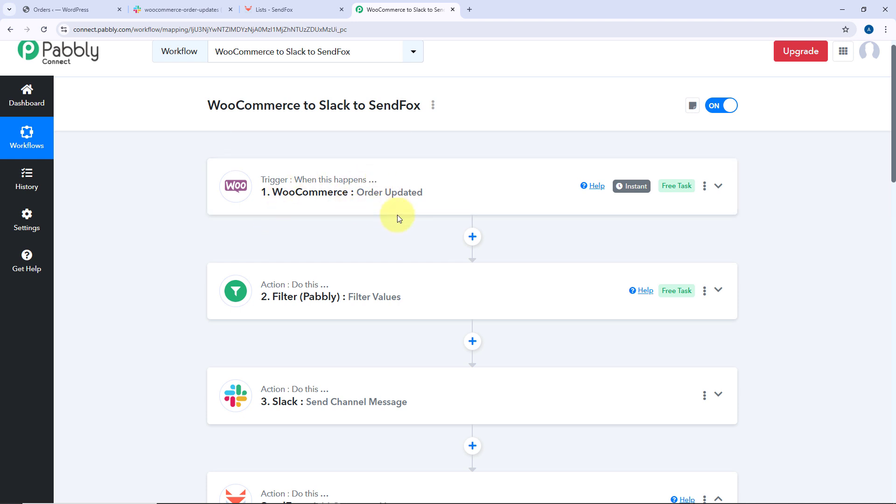
scroll(396, 216, "down", 13)
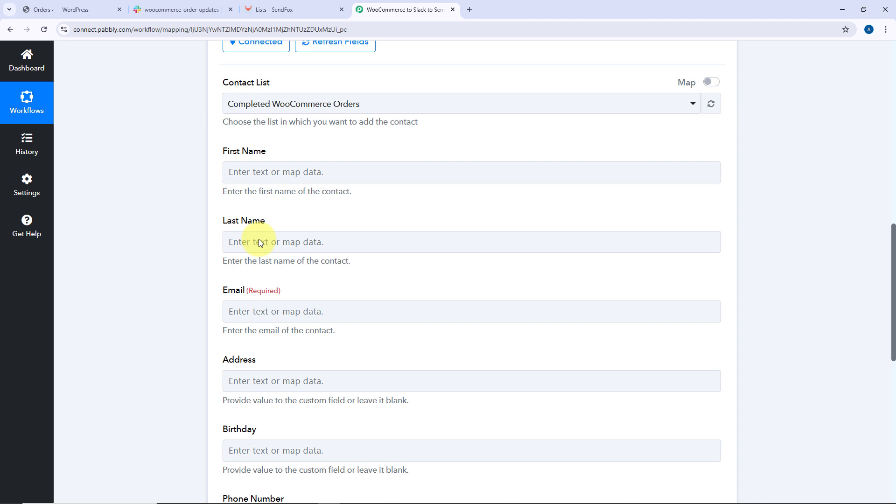
Map First Name to the WooCommerce Billing First Name field
left_click(253, 171)
left_click(275, 221)
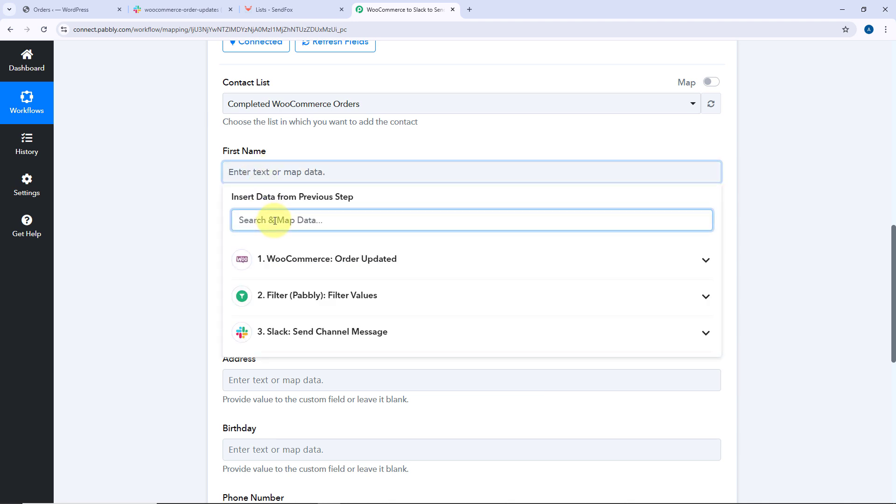
type("first")
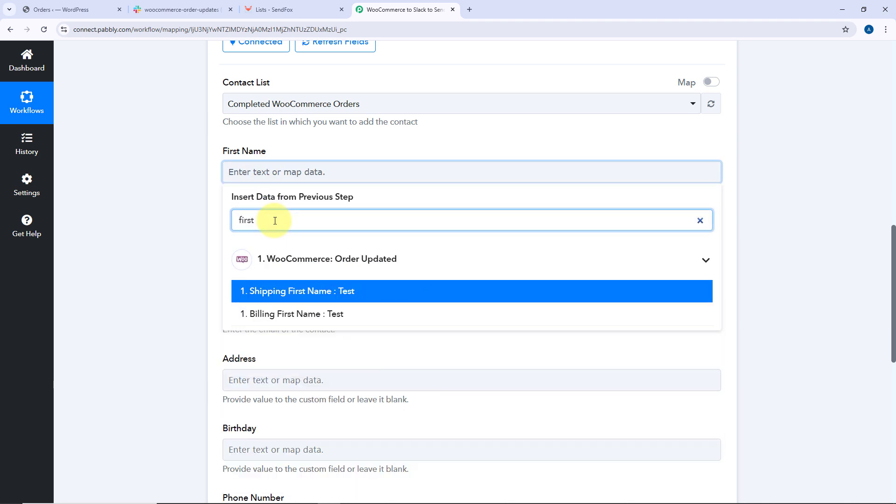
left_click(296, 314)
Map Last Name to the WooCommerce Billing Last Name field
left_click(164, 189)
left_click(242, 247)
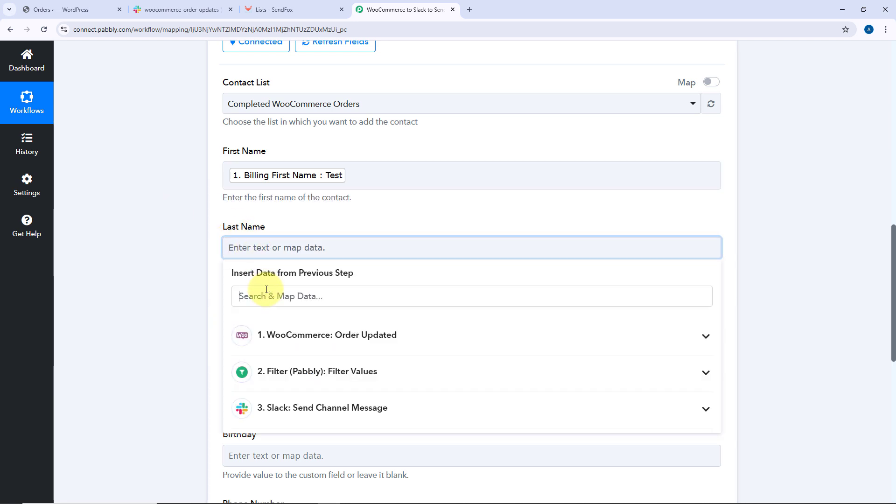
left_click(266, 293)
type("last")
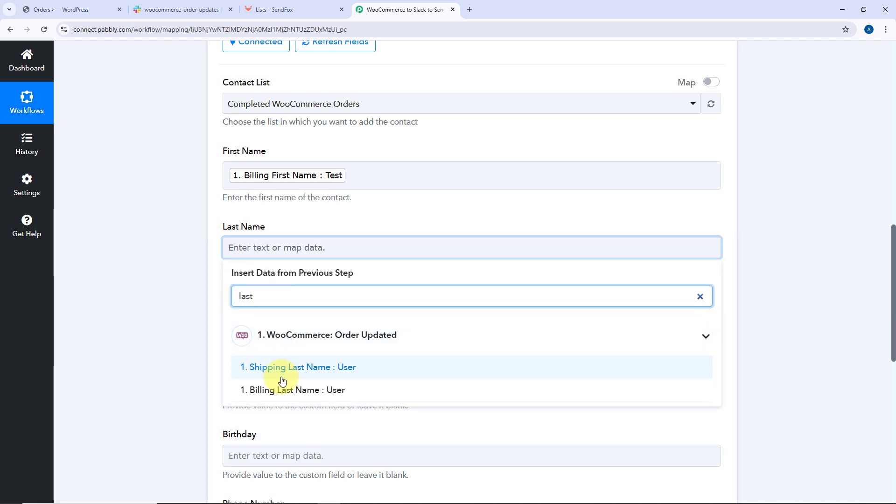
left_click(261, 389)
Map Email to the WooCommerce Billing Email field
scroll(216, 280, "down", 2)
left_click(249, 230)
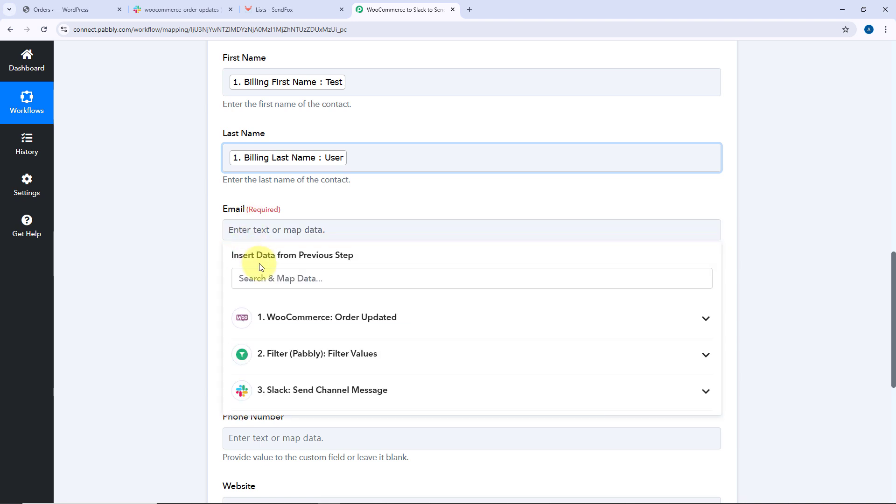
left_click(243, 278)
type("emai")
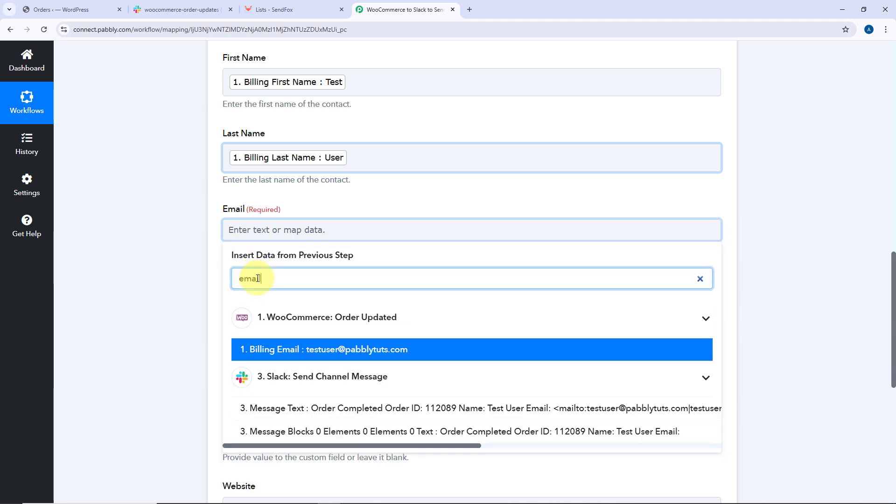
type("l")
left_click(240, 356)
Build the Address from Shipping Address 1, Address 2, City and Country separated by commas, then a dash and Shipping Postcode
scroll(197, 284, "down", 3)
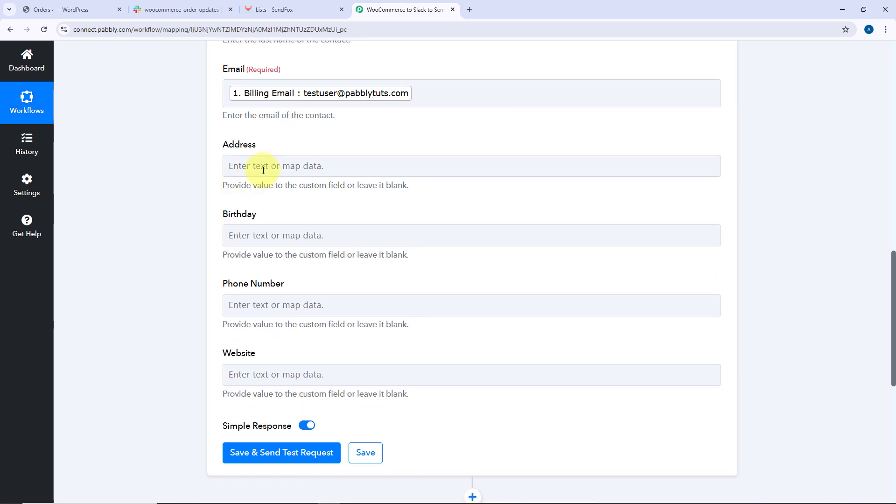
left_click(263, 170)
left_click(290, 252)
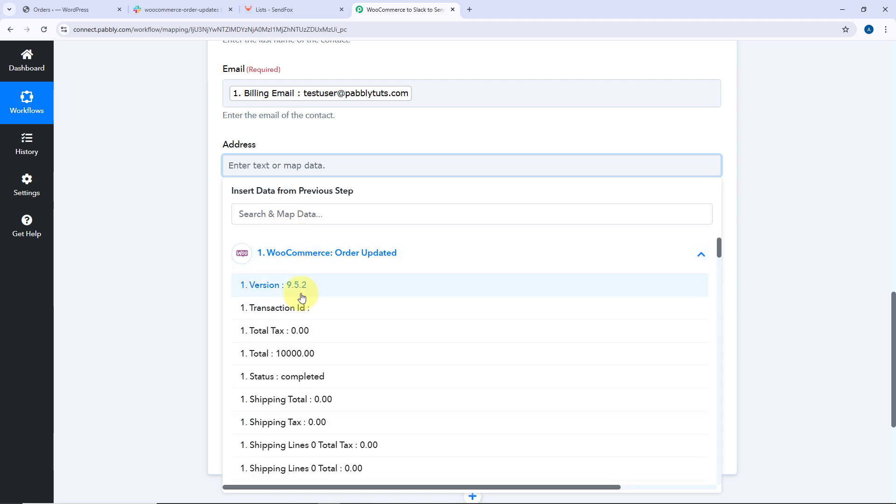
scroll(301, 297, "down", 15)
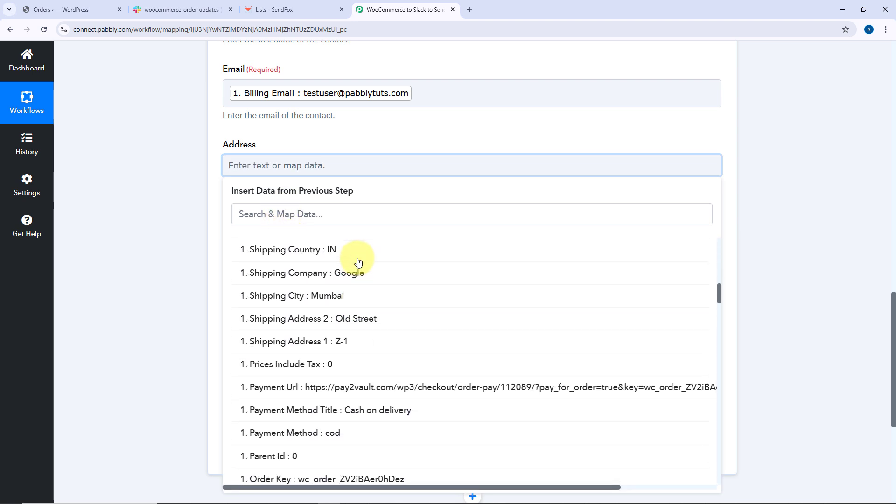
left_click(320, 344)
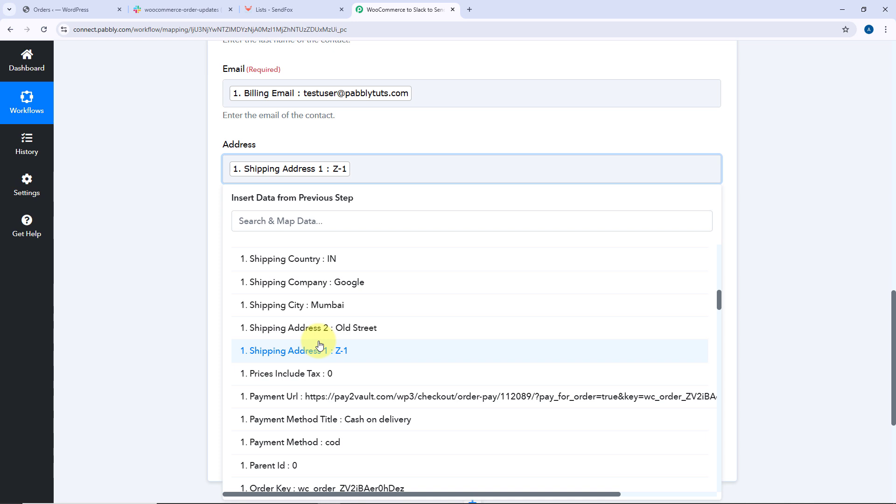
left_click(317, 329)
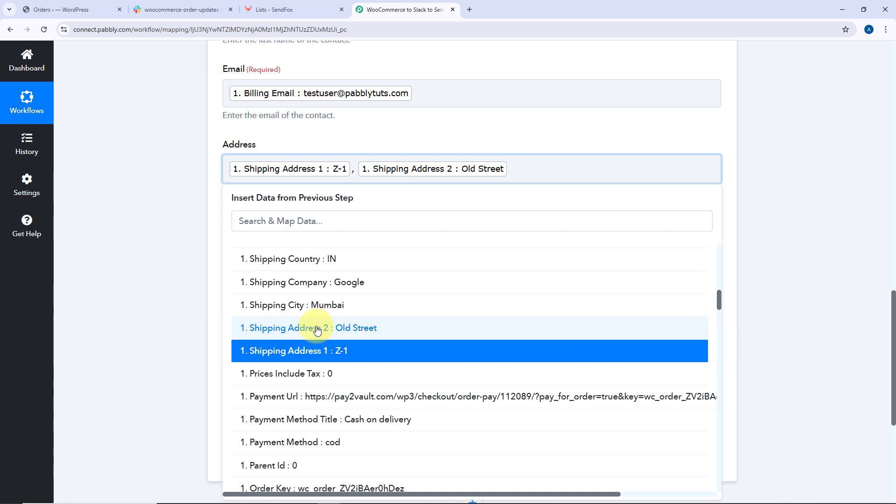
left_click(317, 305)
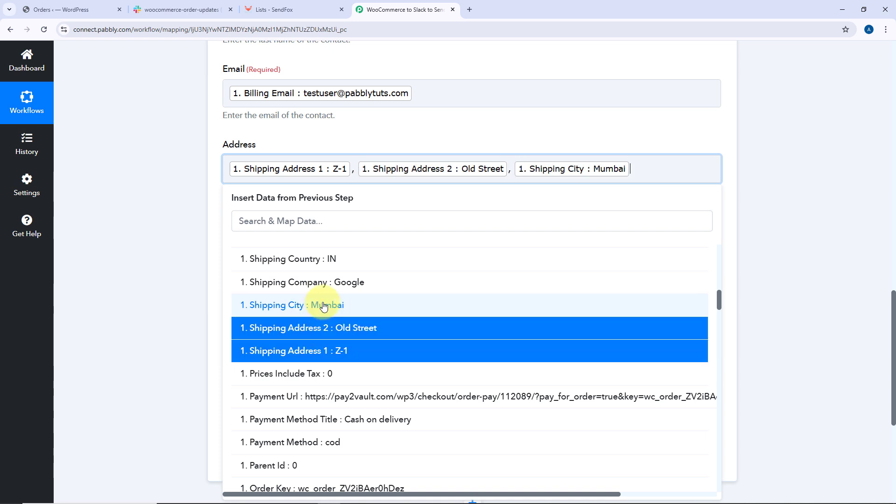
type(",")
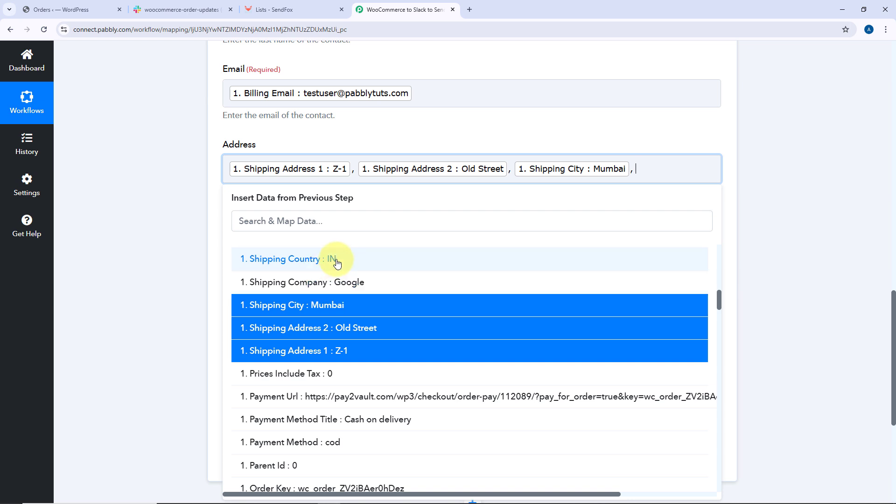
left_click(337, 261)
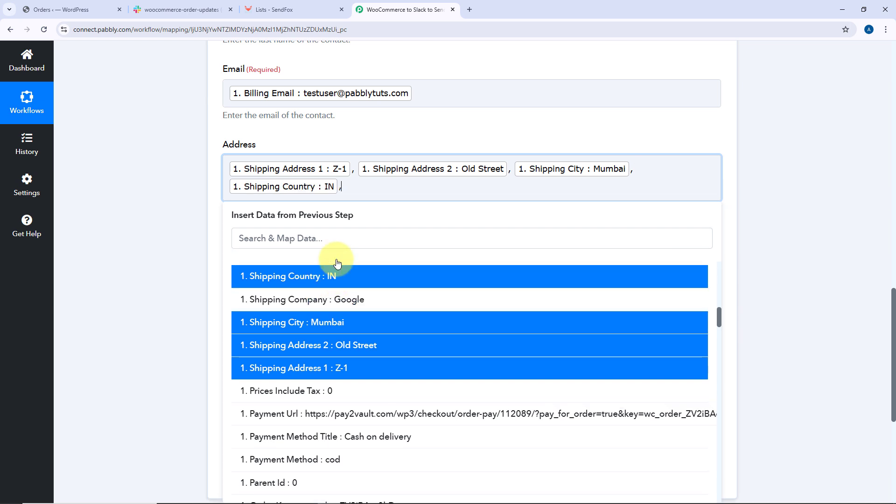
scroll(345, 324, "up", 3)
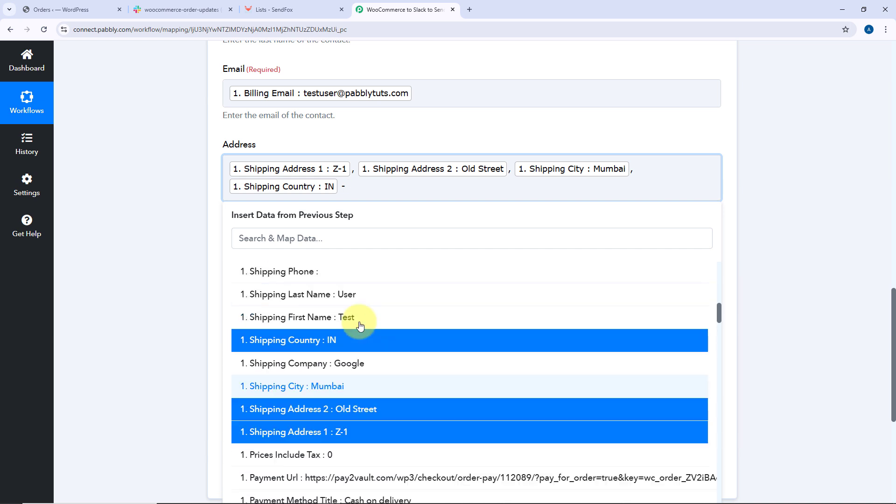
left_click(339, 325)
left_click(181, 166)
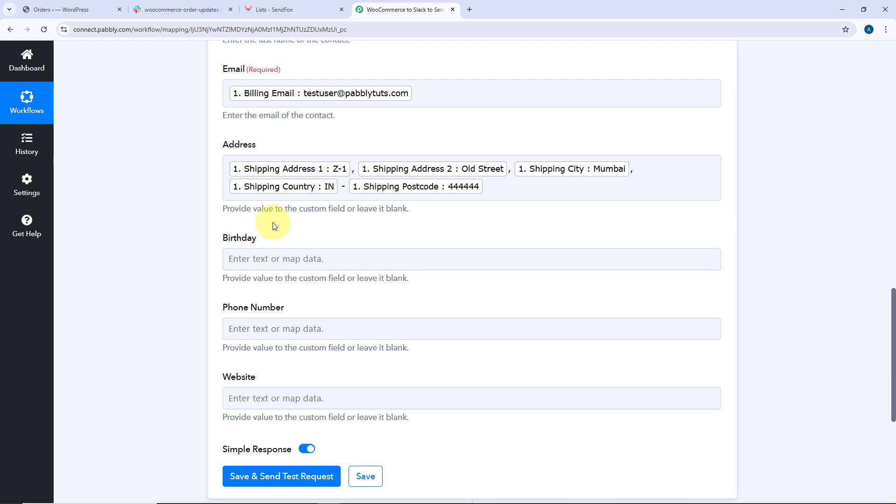
Map Phone Number to the WooCommerce Billing Phone field
scroll(246, 375, "down", 1)
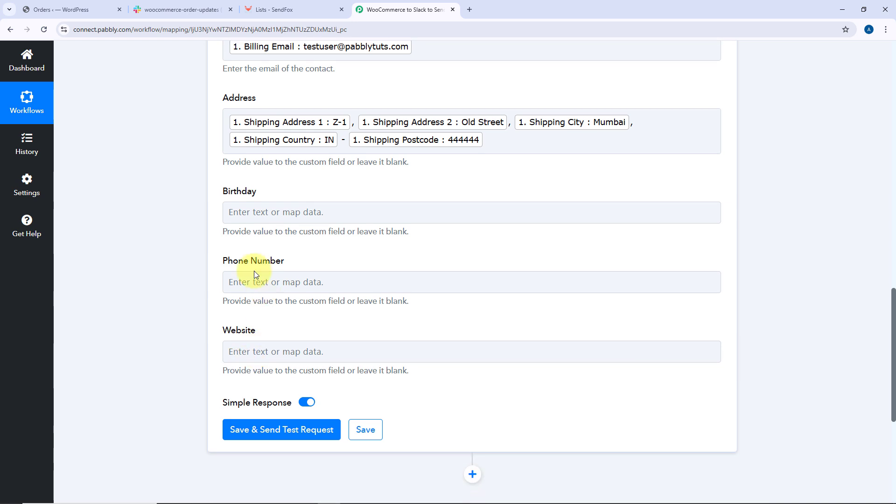
left_click(255, 281)
scroll(195, 268, "down", 2)
left_click(287, 273)
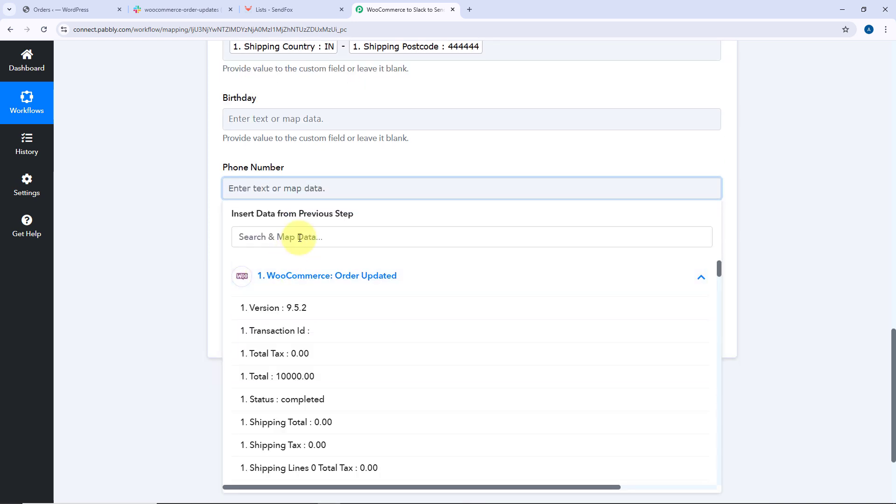
left_click(299, 237)
type("pho")
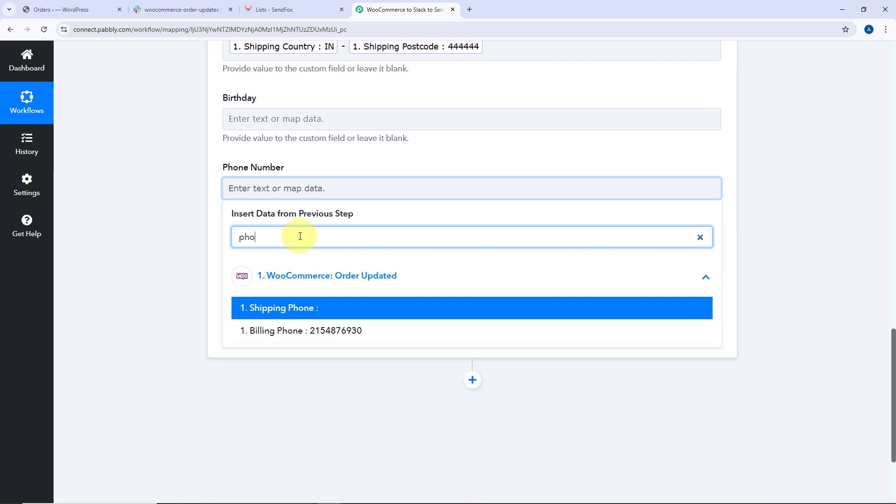
left_click(285, 332)
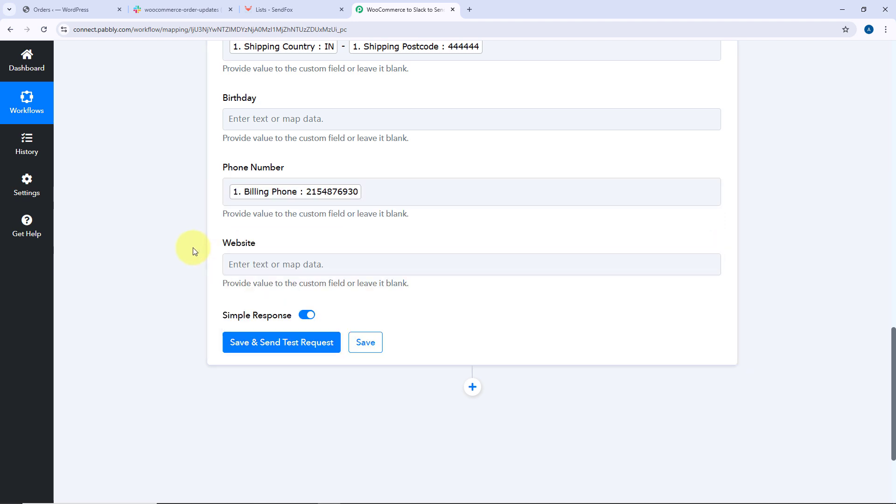
Review the mapped SendFox contact fields
scroll(136, 245, "up", 5)
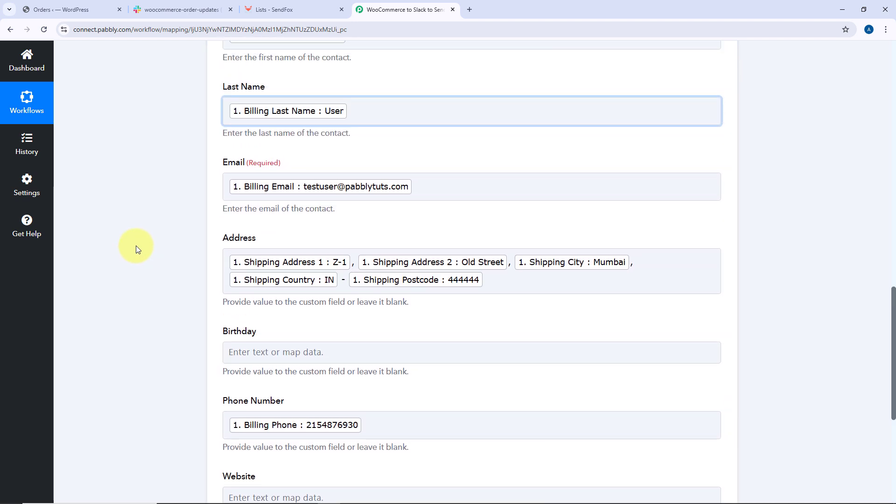
scroll(136, 246, "up", 4)
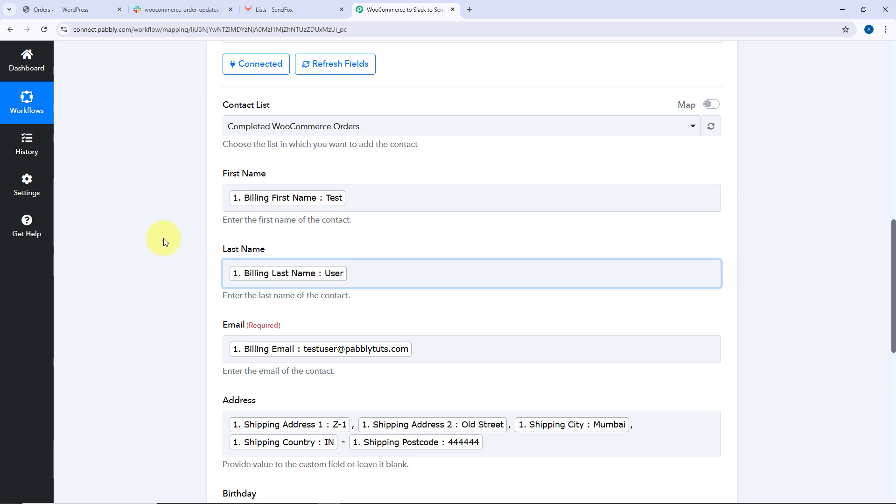
scroll(163, 238, "up", 10)
scroll(177, 172, "down", 5)
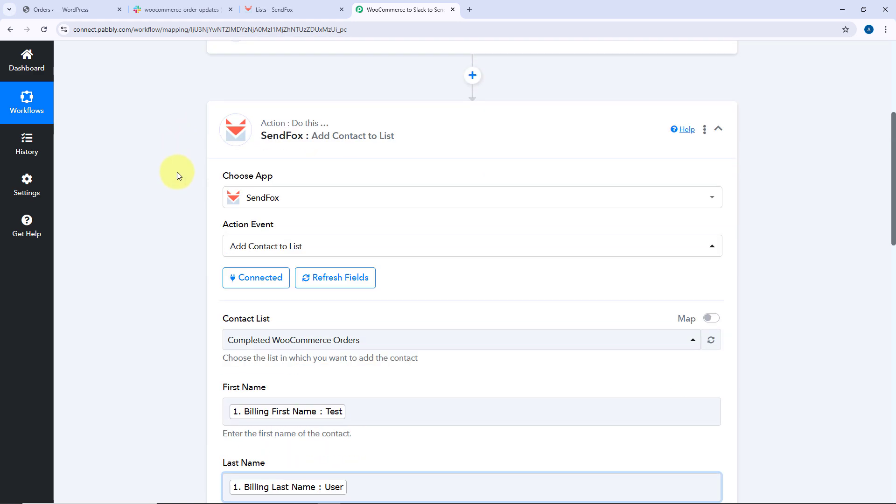
Save the SendFox action, send a test request, and review the response received
scroll(177, 172, "down", 5)
scroll(188, 182, "down", 3)
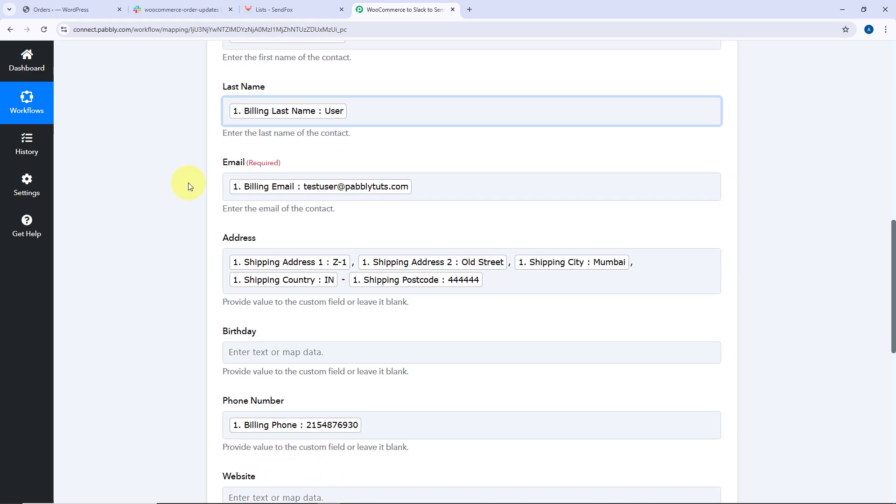
scroll(188, 186, "down", 2)
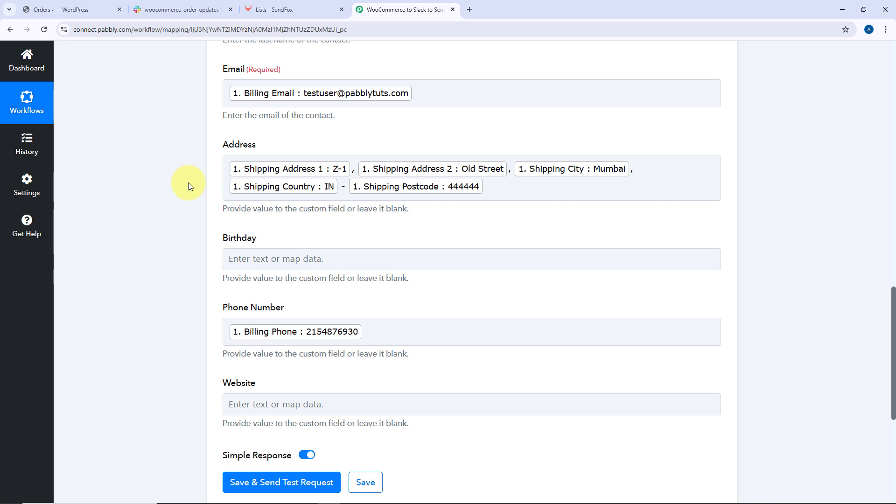
scroll(172, 185, "down", 4)
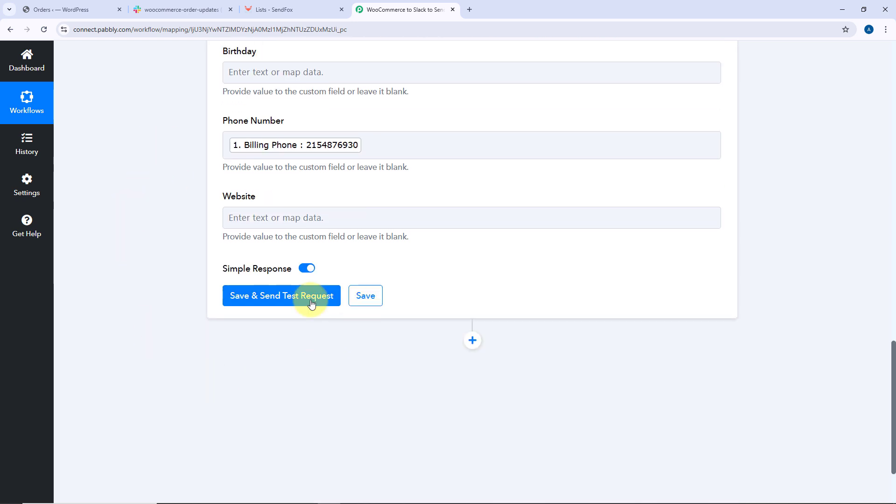
left_click(283, 300)
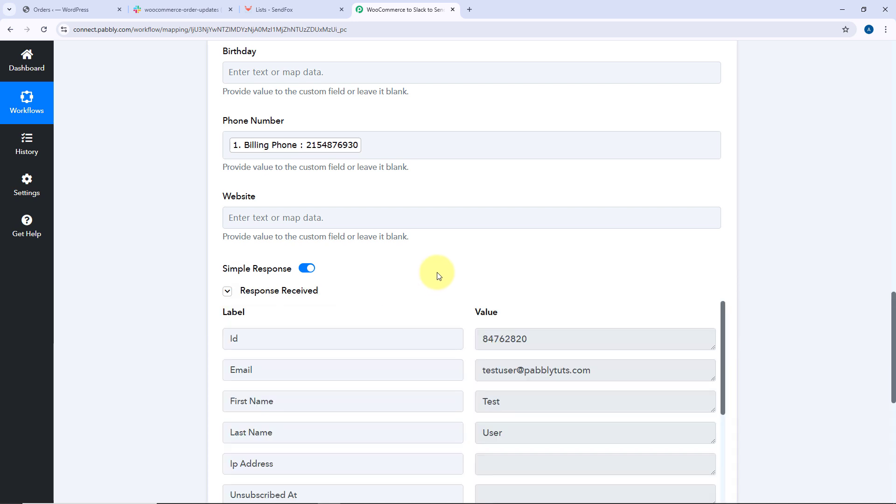
scroll(438, 274, "down", 3)
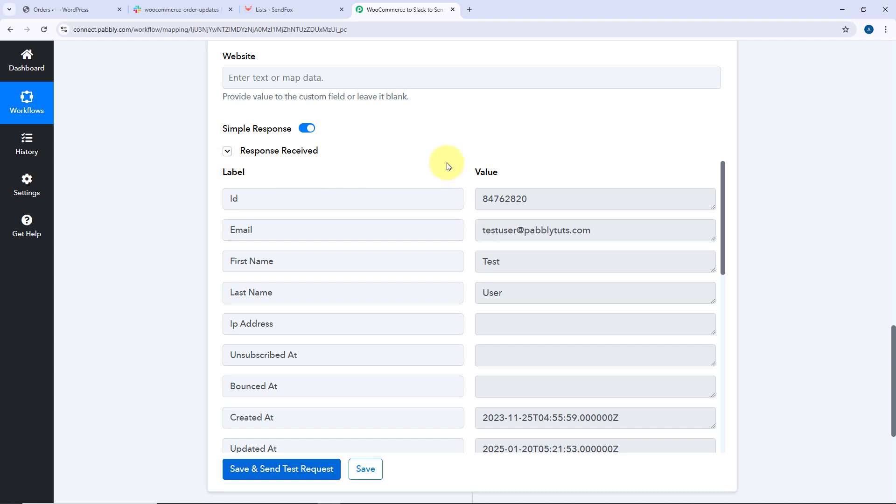
scroll(447, 166, "up", 11)
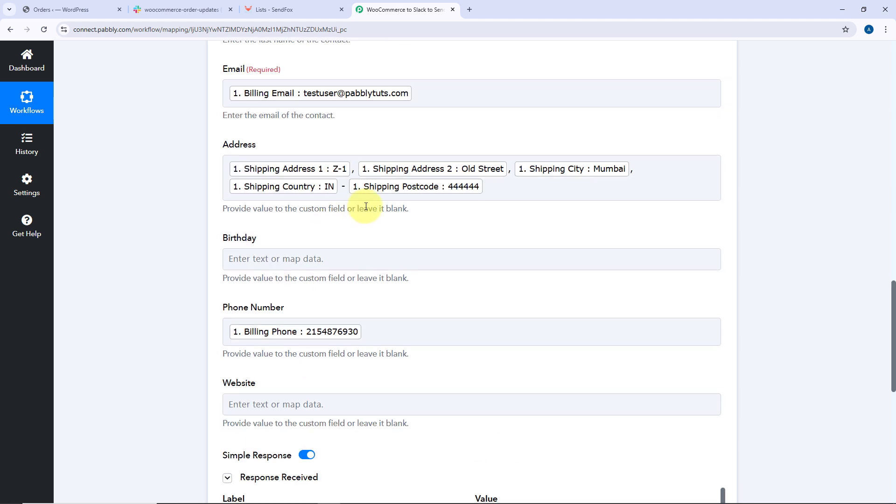
scroll(368, 251, "up", 3)
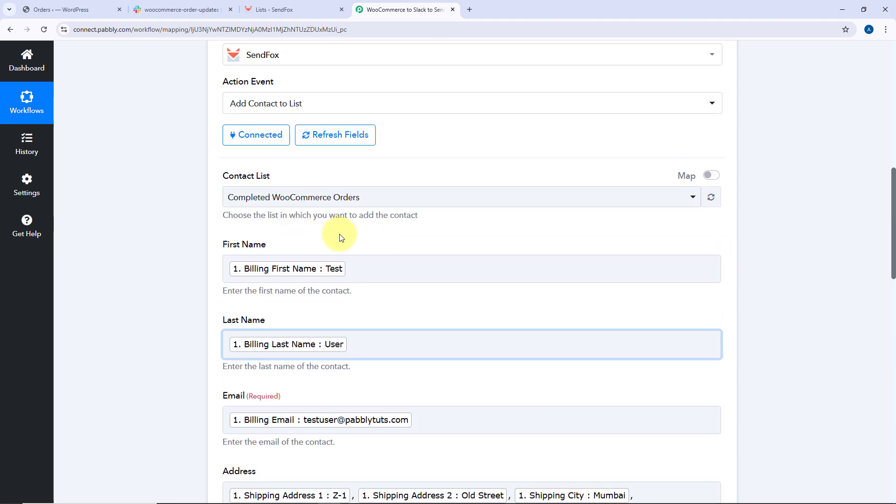
Open the test contact from the Completed WooCommerce Orders list in SendFox to check its profile
left_click(70, 9)
left_click(414, 7)
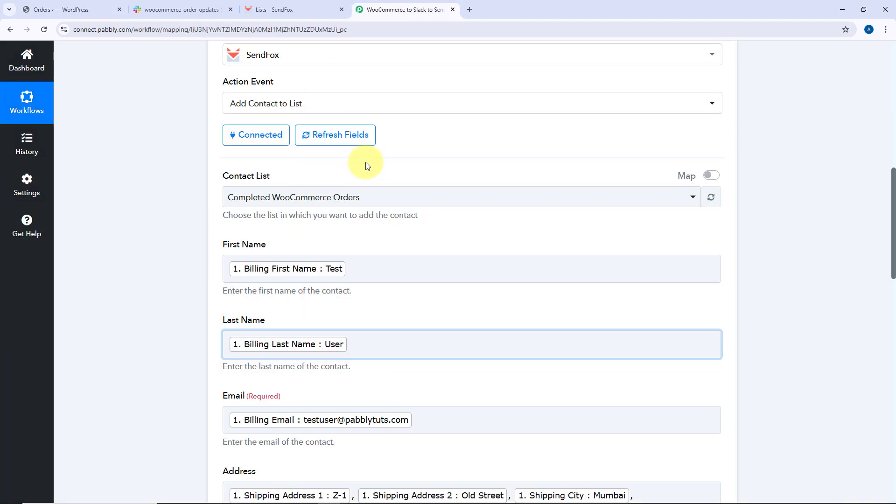
scroll(366, 160, "up", 1)
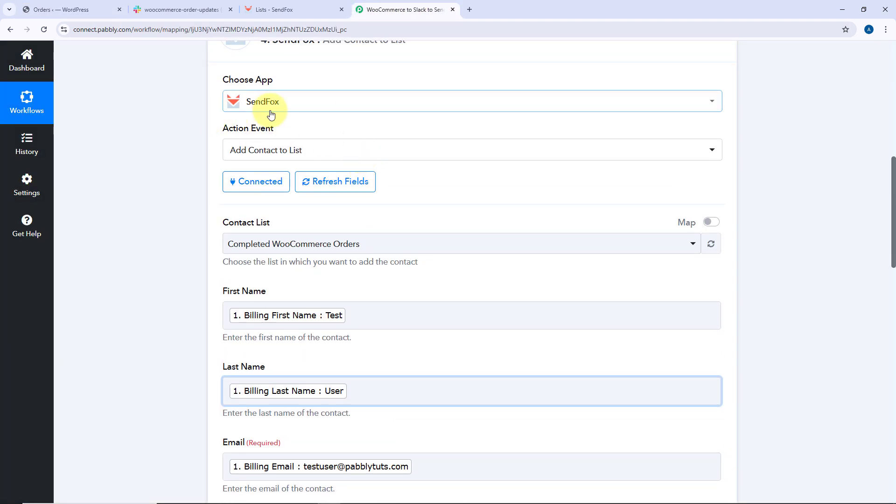
left_click(307, 8)
scroll(272, 80, "up", 2)
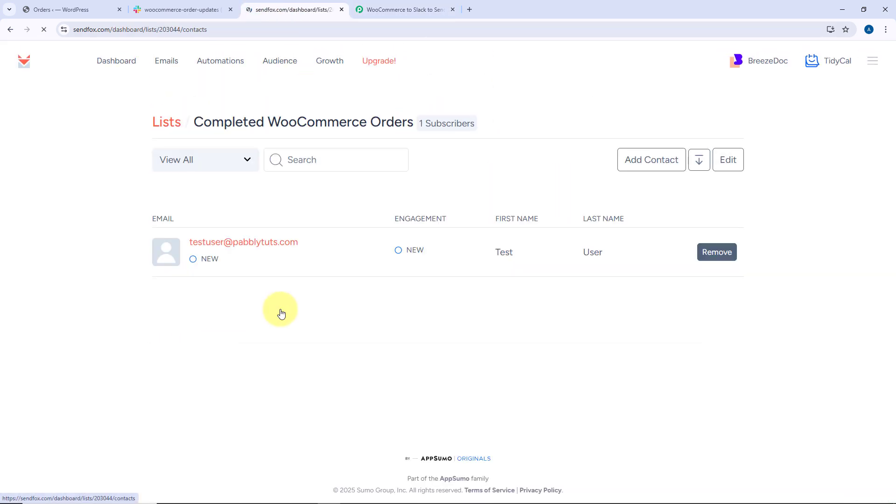
left_click(276, 243)
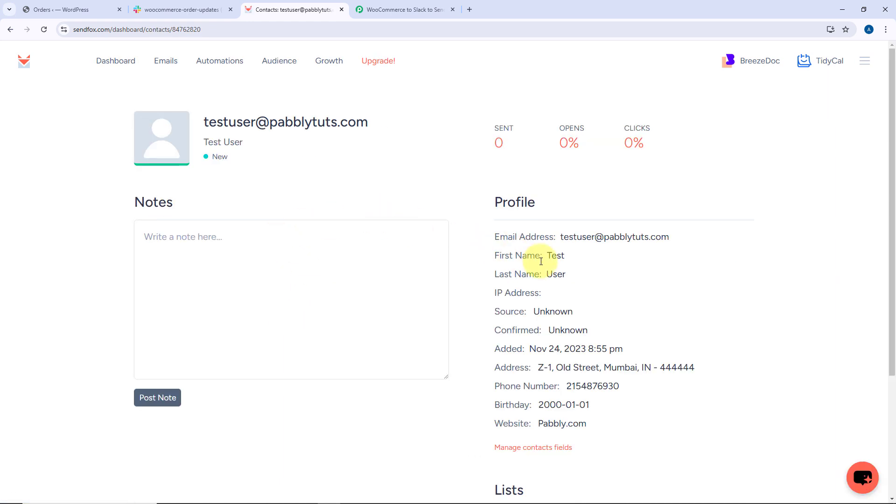
Review the whole workflow from the WooCommerce trigger through the filter, Slack and SendFox actions
left_click(61, 8)
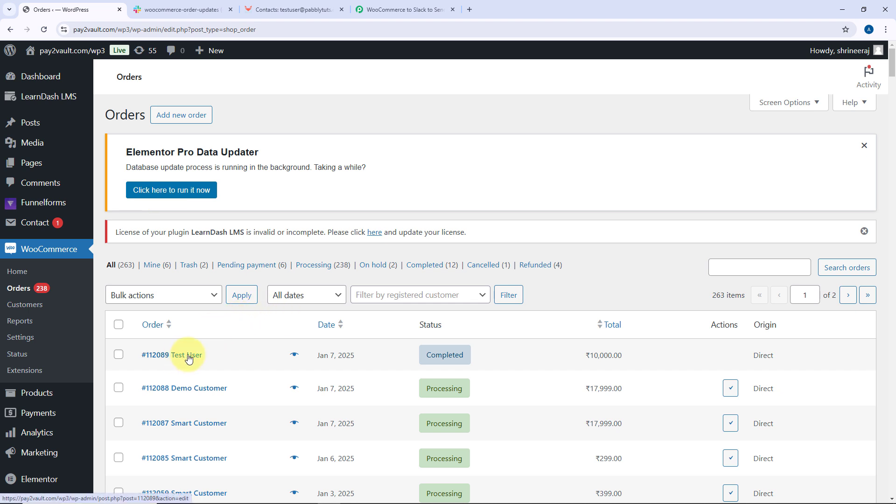
left_click(299, 9)
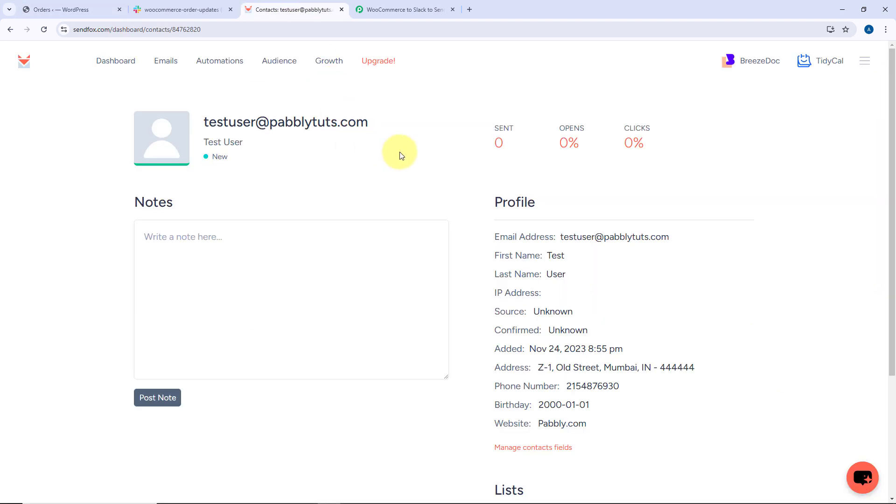
left_click(401, 9)
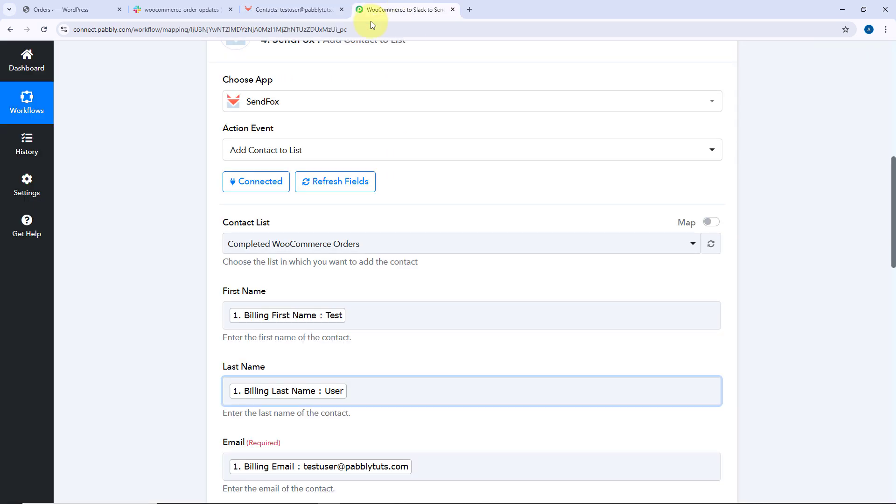
scroll(425, 180, "up", 3)
left_click(449, 163)
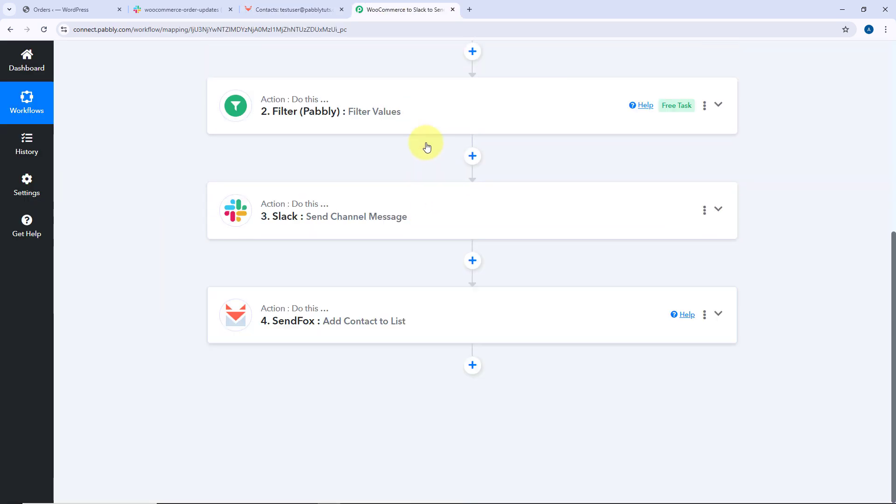
scroll(428, 148, "up", 5)
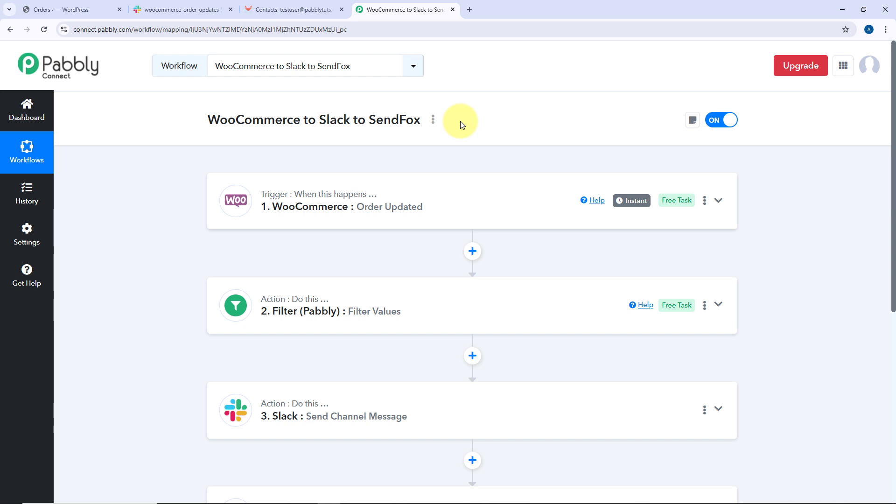
left_click(54, 9)
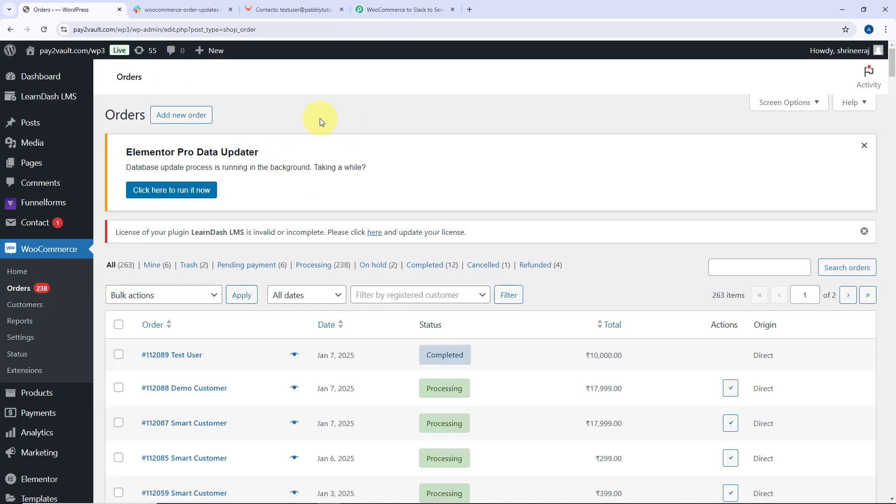
left_click(361, 5)
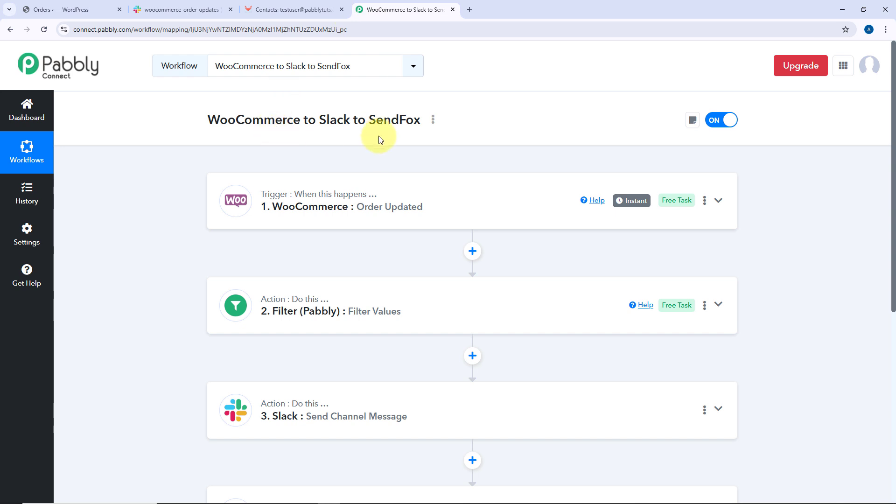
scroll(473, 138, "down", 2)
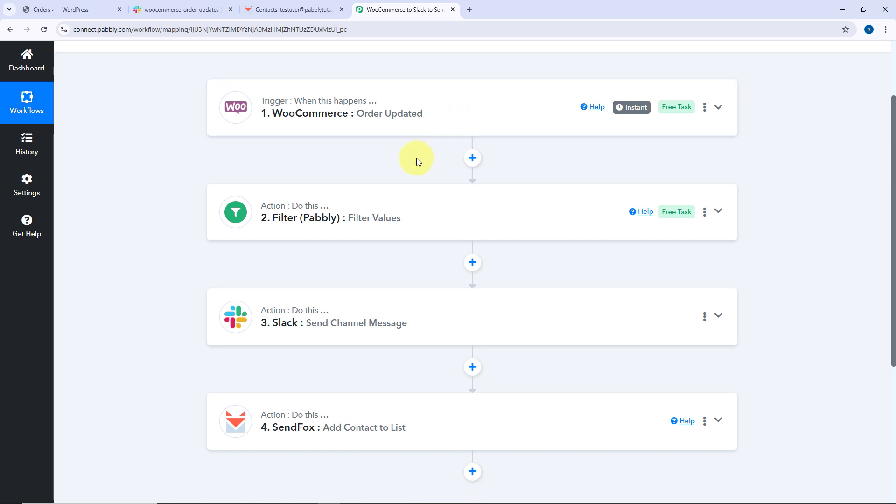
scroll(415, 147, "down", 2)
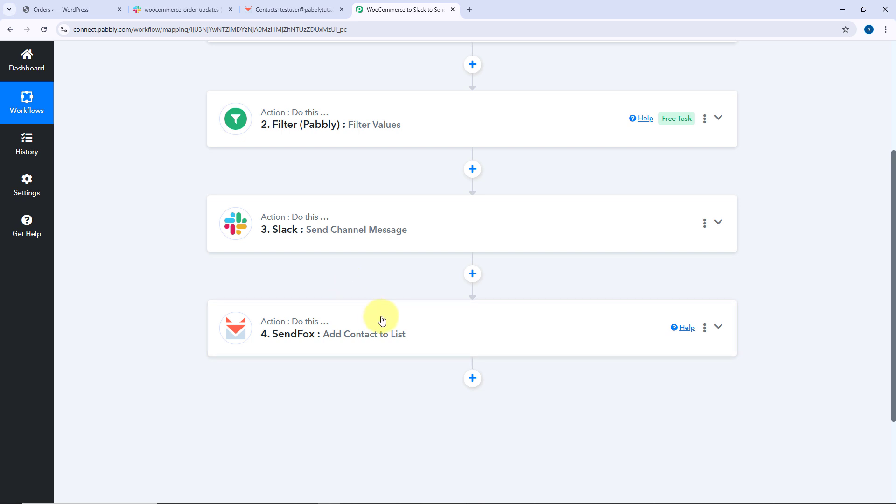
scroll(506, 280, "up", 4)
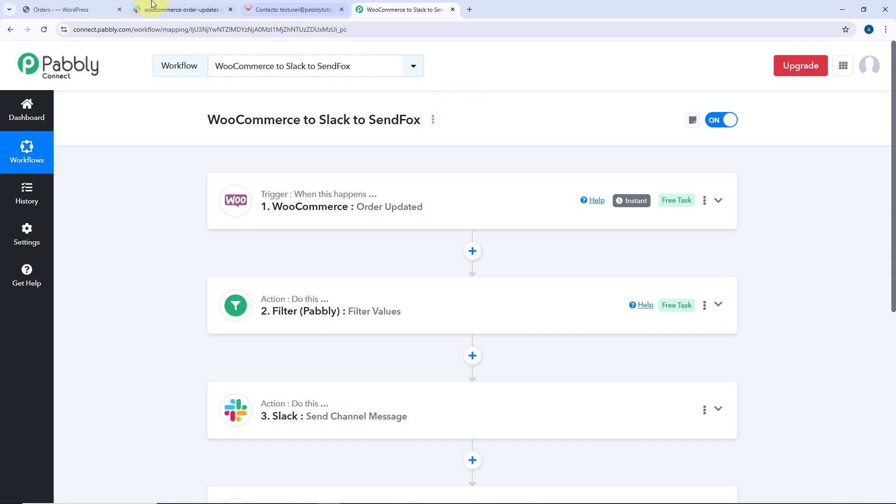
Mark the newest processing order in the WooCommerce orders list as completed
left_click(87, 4)
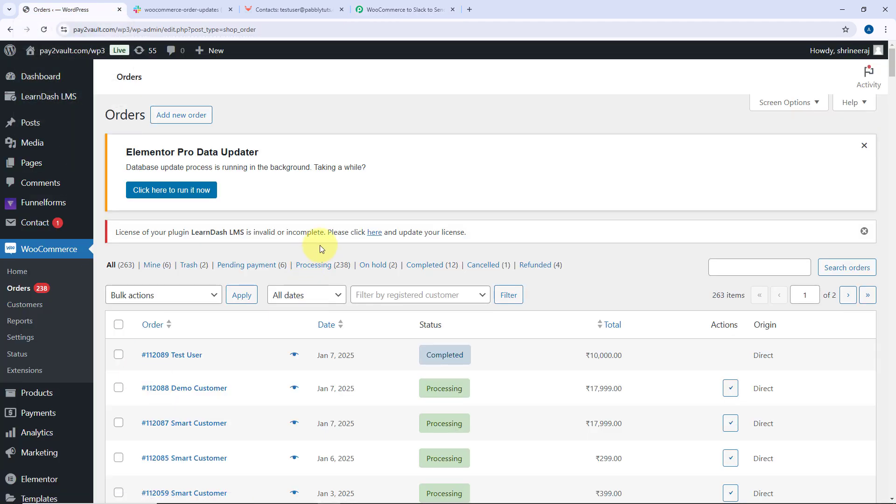
scroll(320, 245, "down", 3)
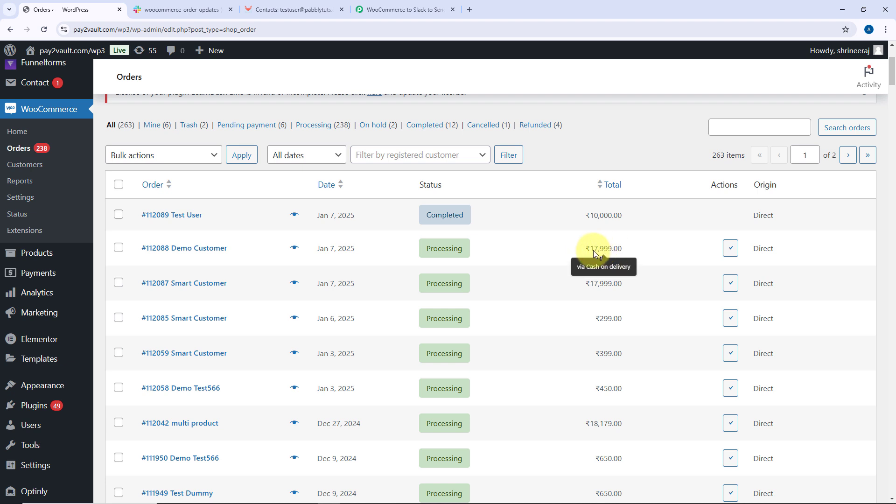
left_click(730, 253)
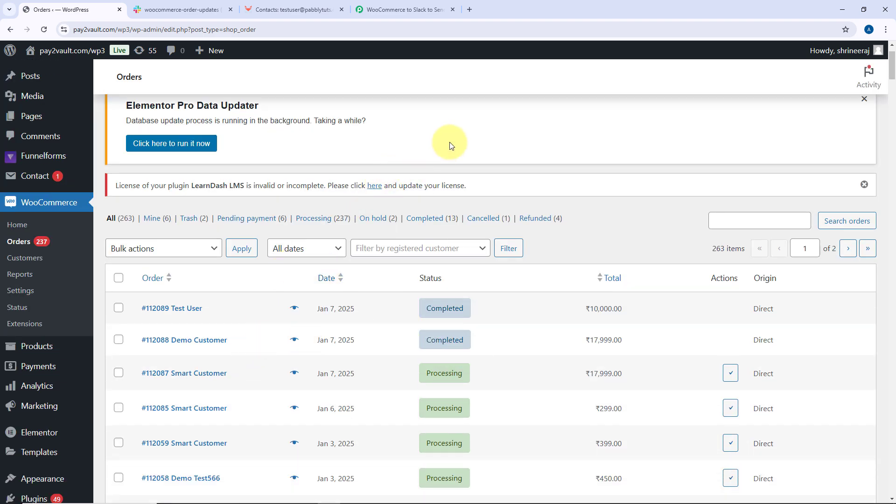
Check the new order-completed message in the woocommerce-order-updates Slack channel
left_click(189, 9)
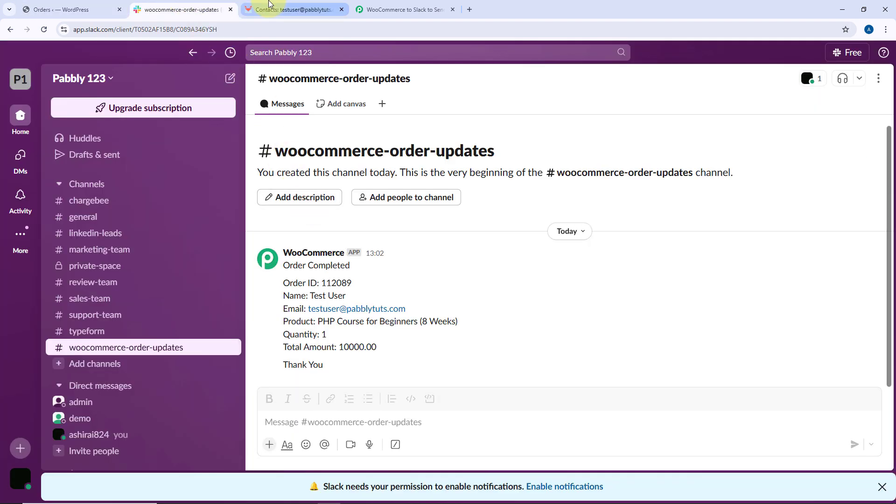
left_click(284, 8)
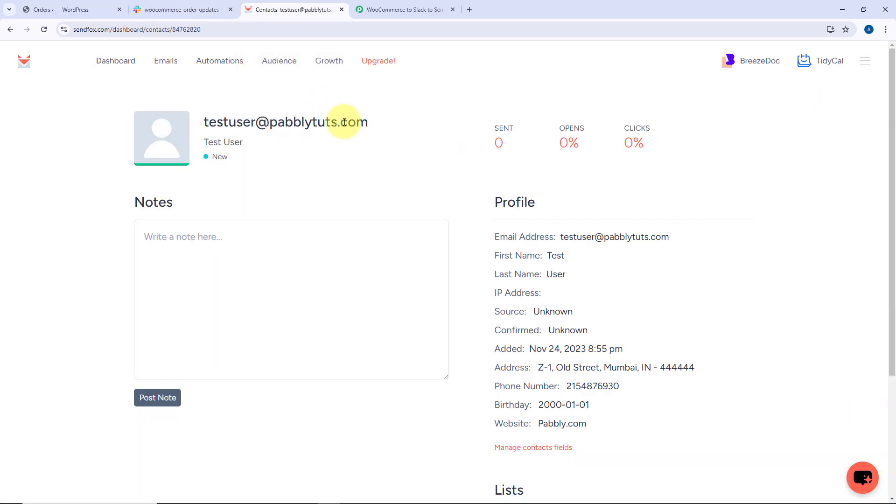
left_click(395, 7)
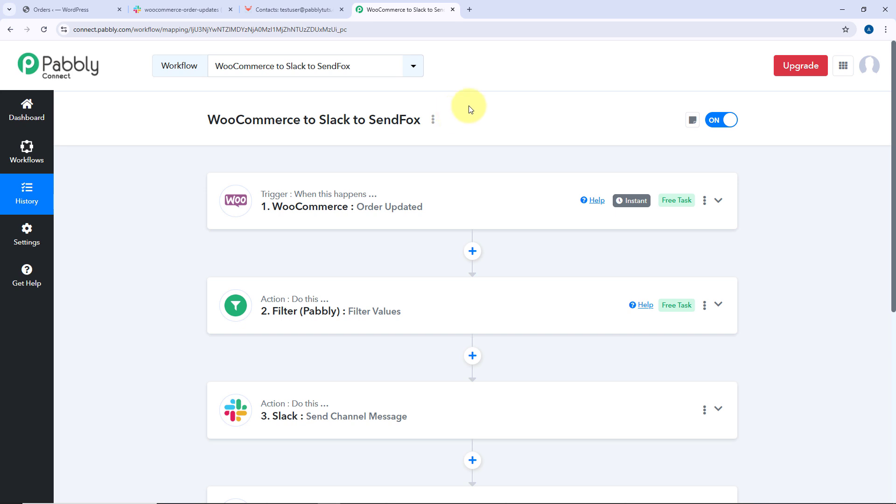
left_click(180, 9)
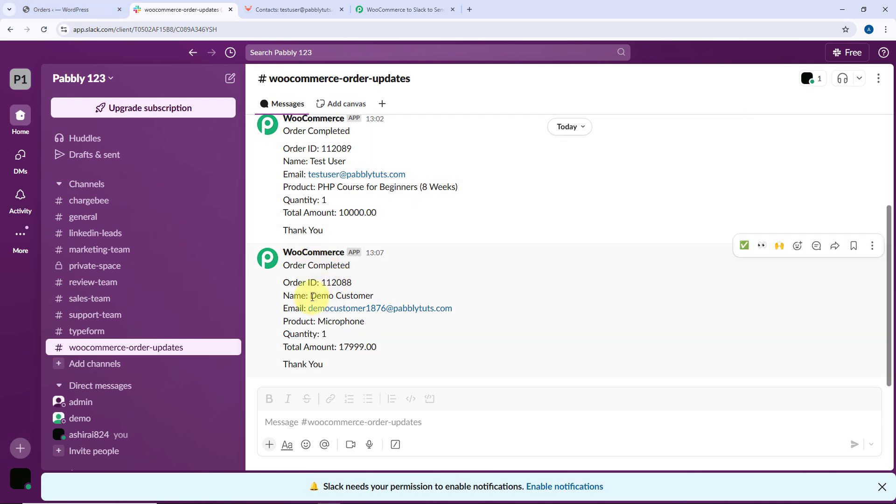
left_click_drag(310, 296, 389, 300)
left_click_drag(453, 308, 300, 308)
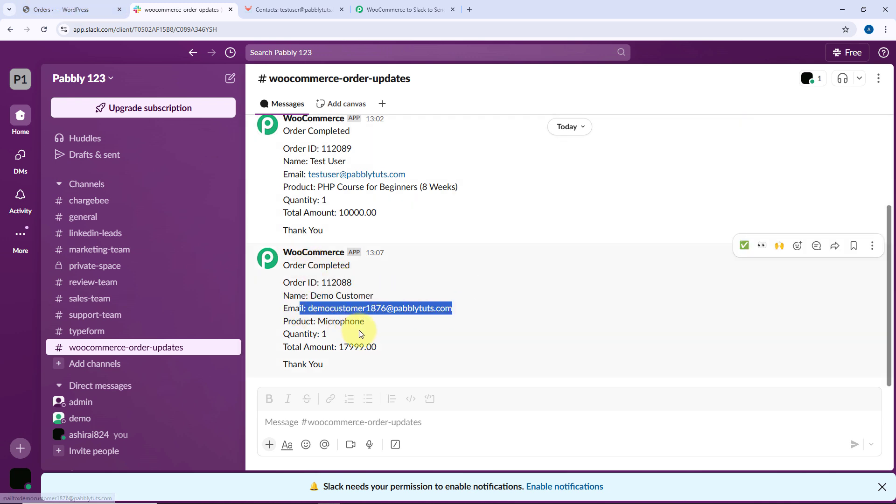
left_click_drag(338, 347, 377, 347)
Check the new contact and its profile details in the SendFox Completed WooCommerce Orders list
left_click(293, 9)
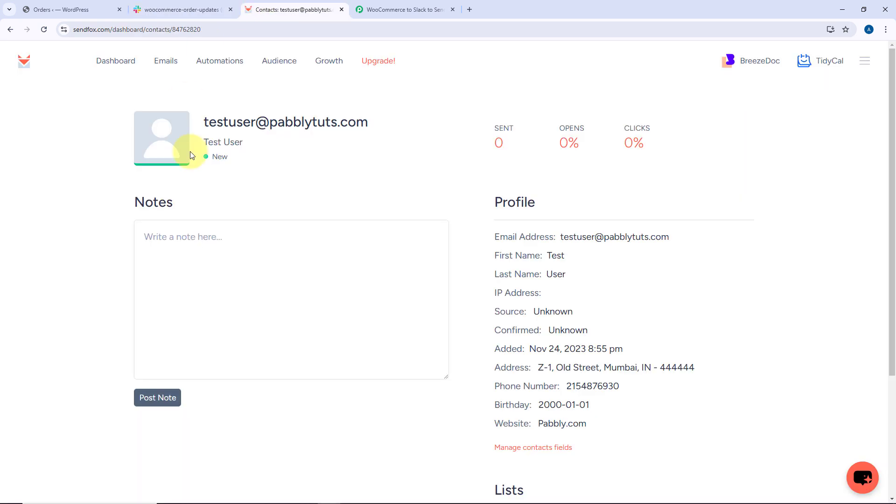
left_click(277, 68)
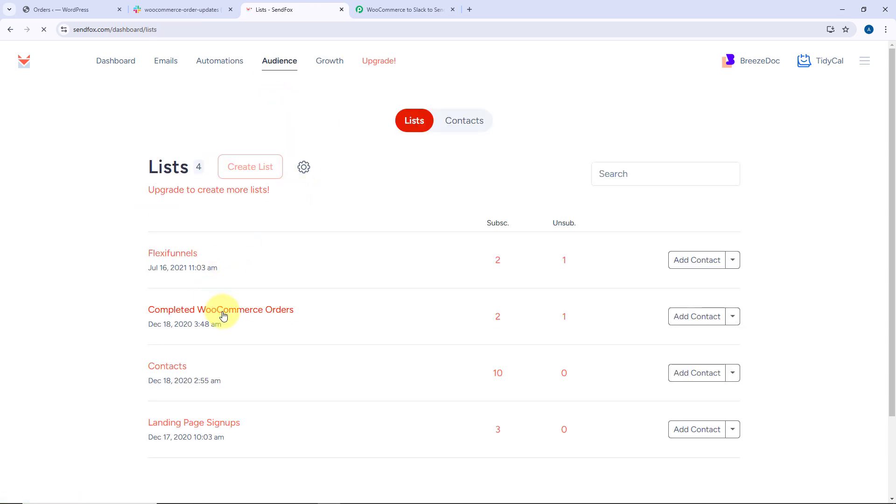
left_click(223, 316)
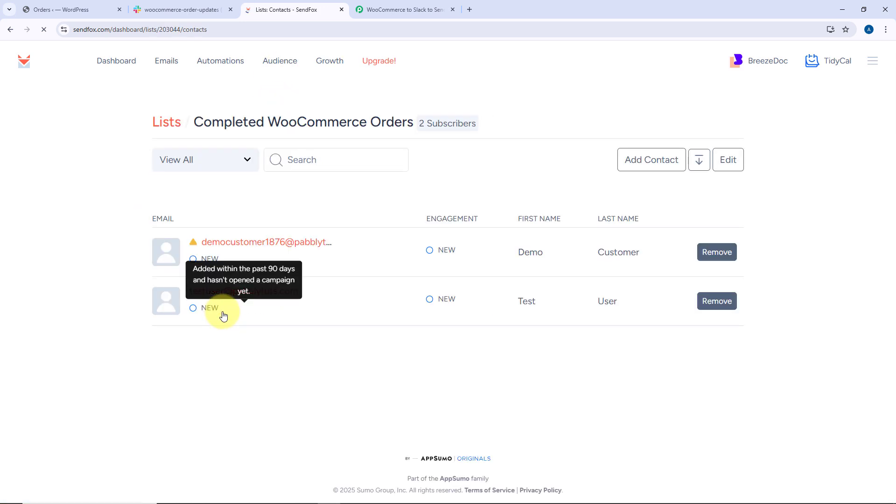
left_click(262, 247)
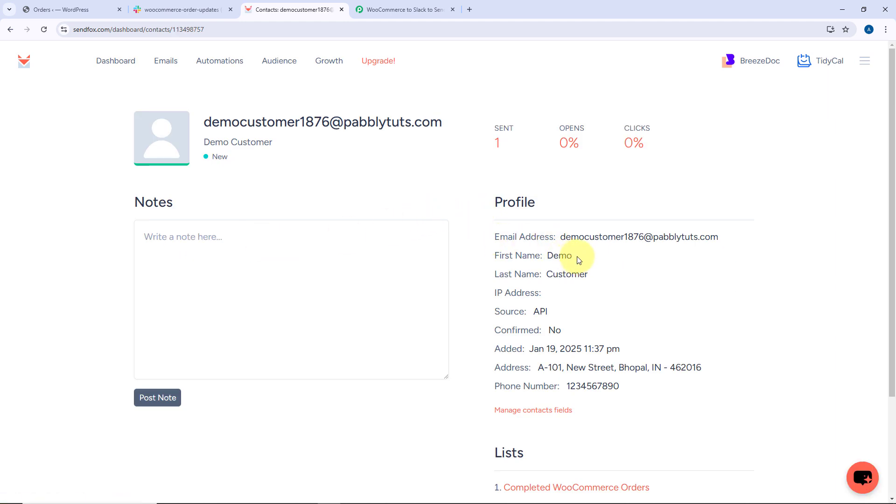
left_click_drag(579, 255, 527, 255)
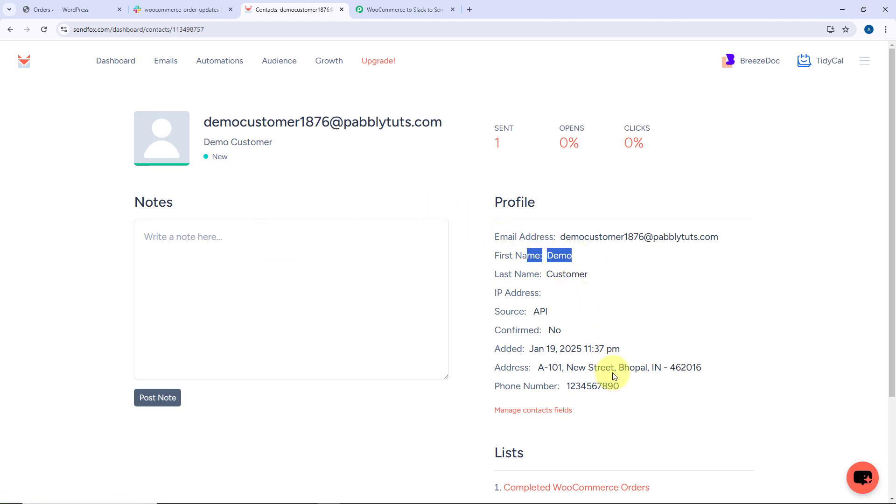
left_click(405, 5)
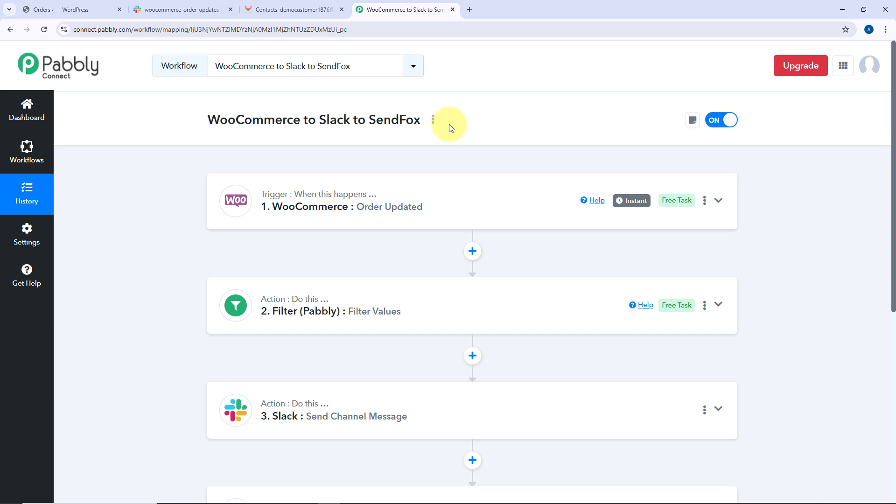